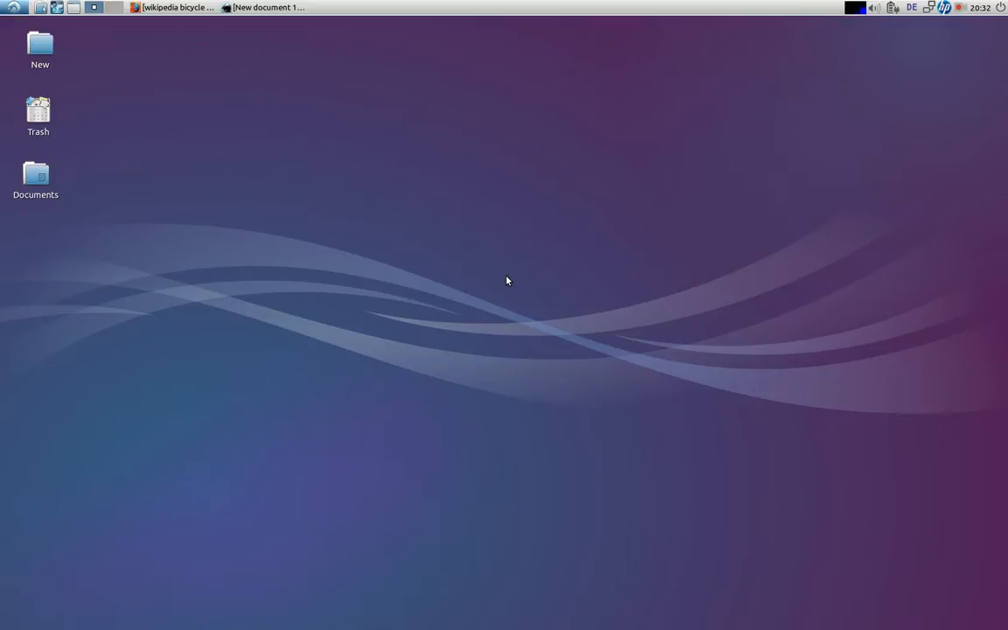
Restore the Inkscape window with the blank New document 1 from the taskbar
left_click(259, 7)
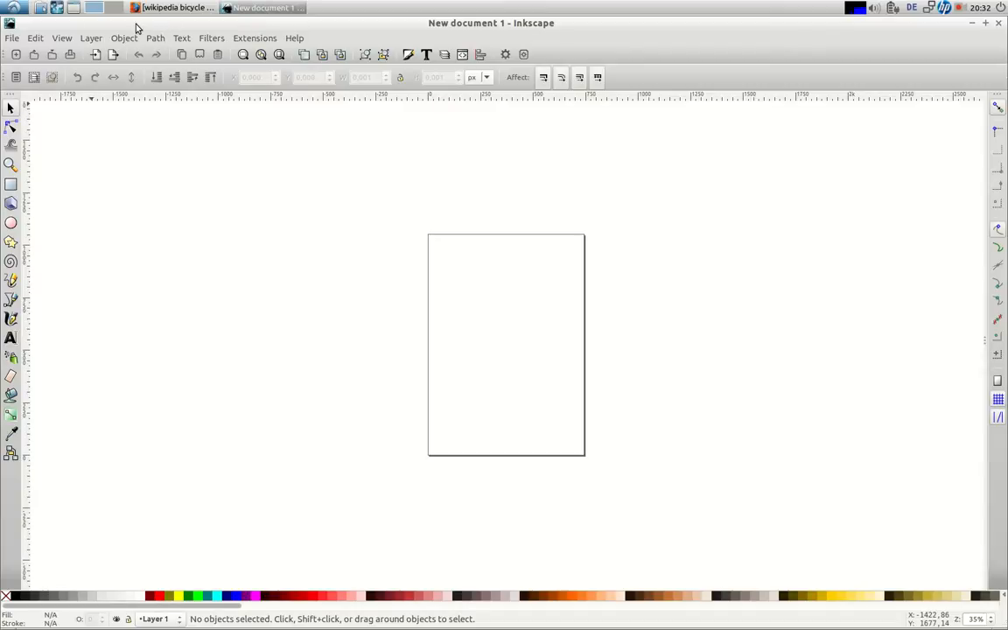
Zoom to the page and keep the page size A4 (744,09 × 1052,36 px) after trying US Letter
left_click(279, 56)
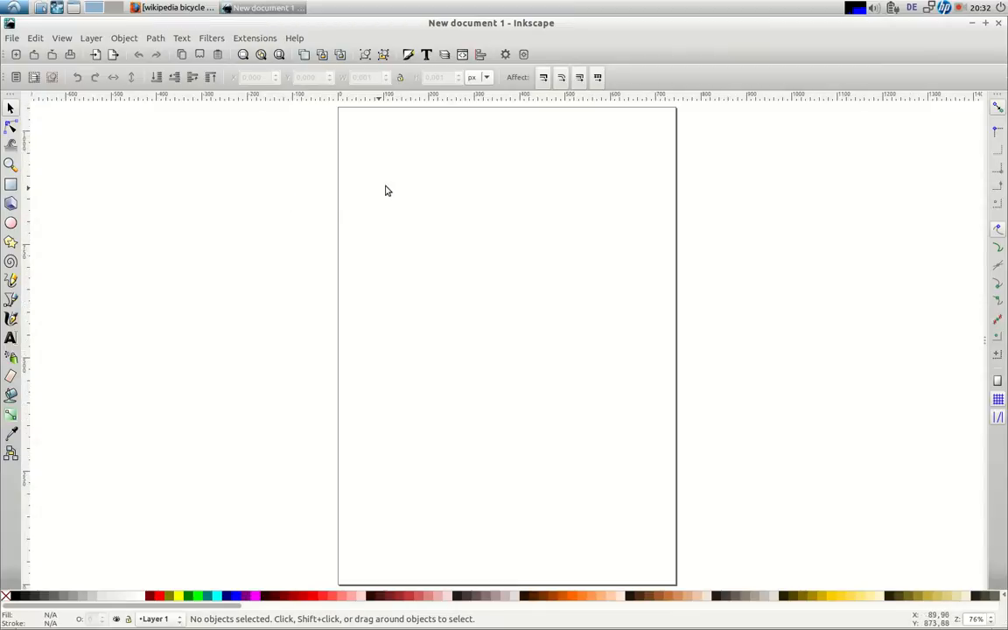
left_click(523, 57)
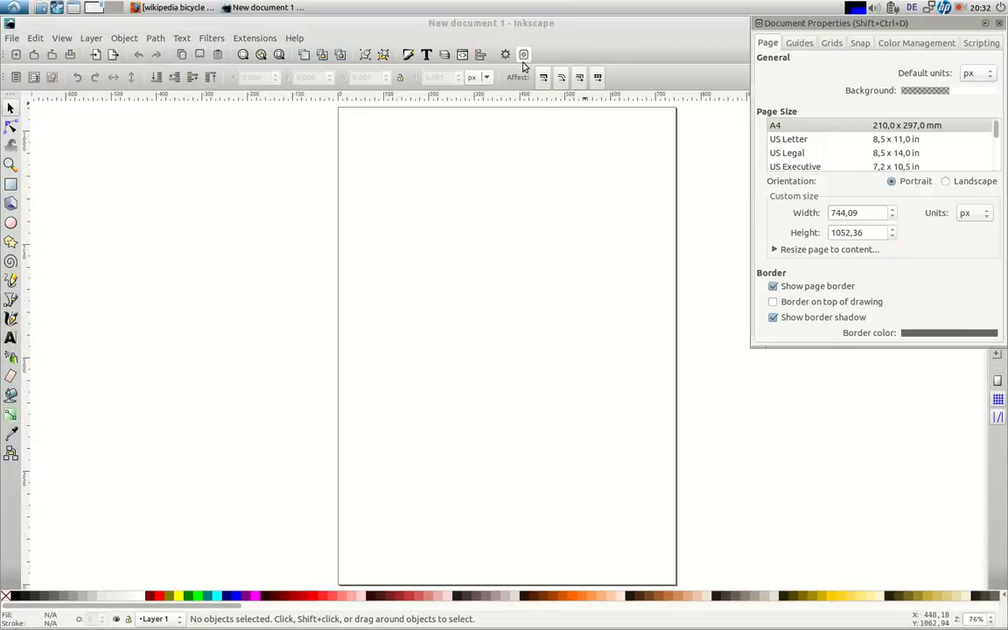
left_click(782, 129)
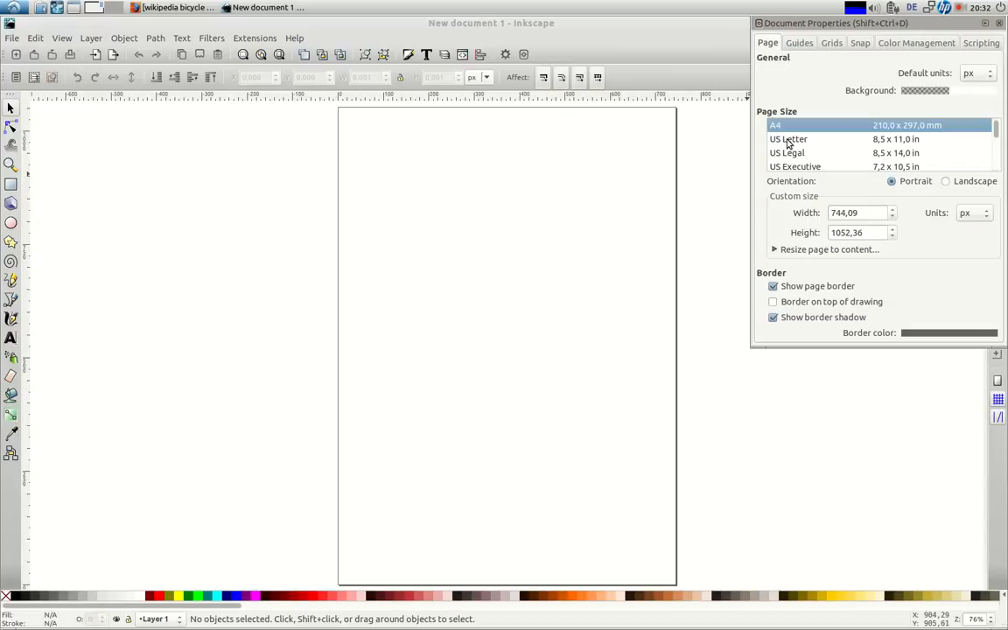
left_click(788, 142)
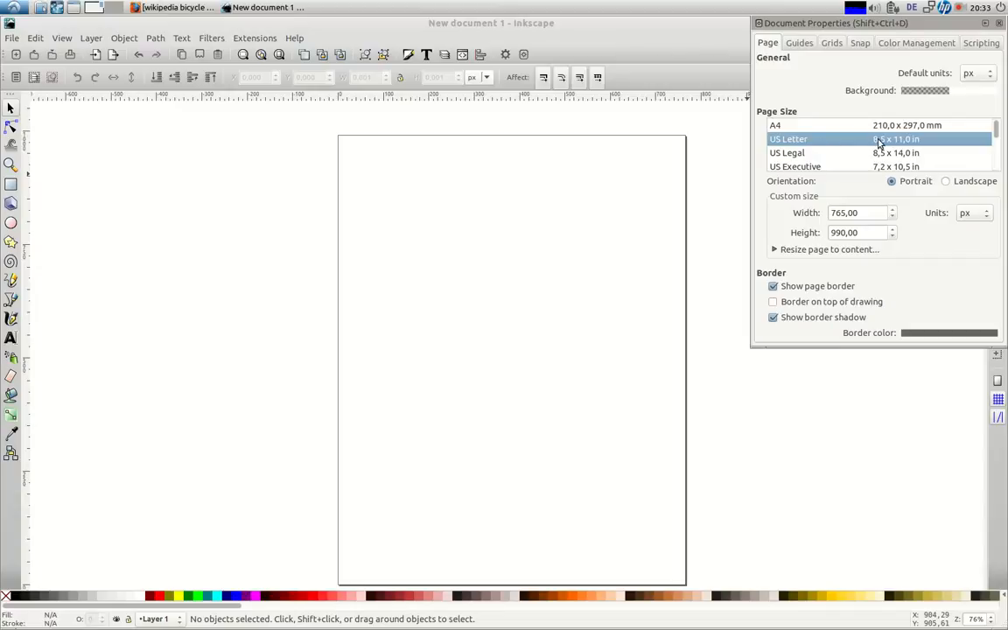
left_click(810, 127)
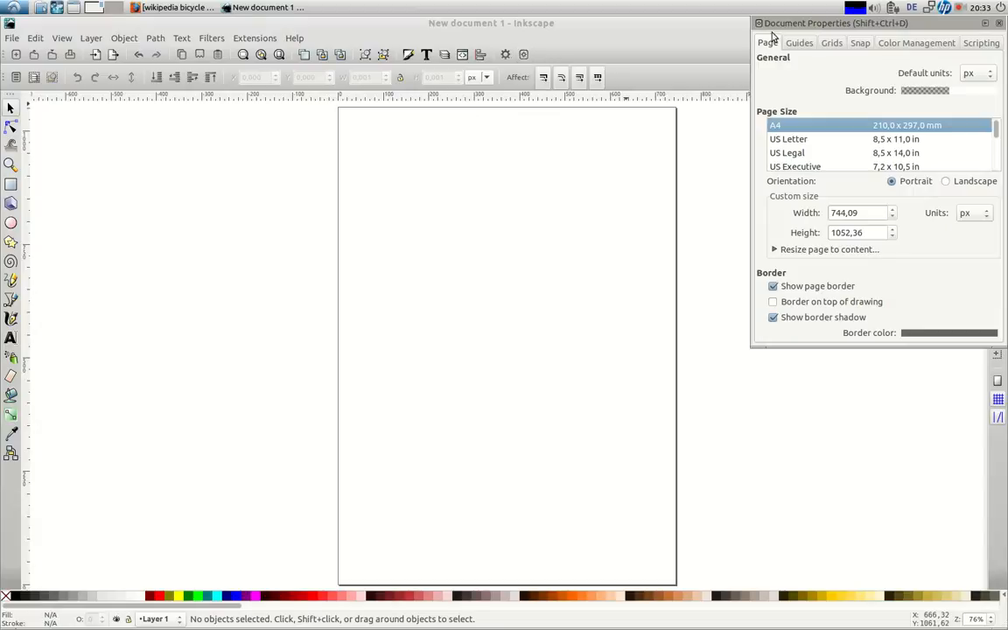
left_click(998, 24)
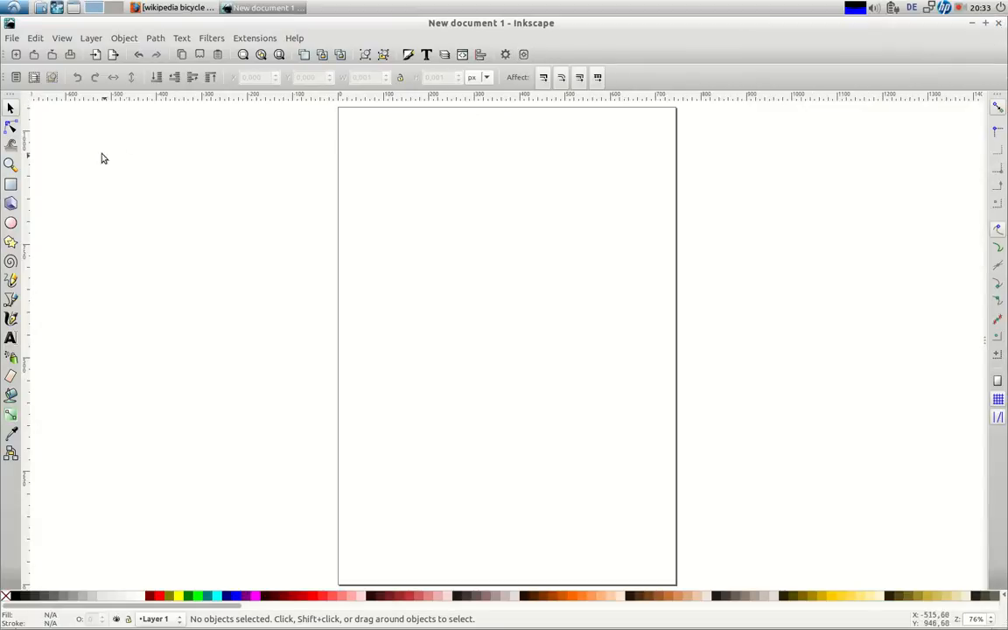
Draw a rectangle about 757 × 1066 px framing the whole A4 page, then switch to Firefox
left_click(11, 185)
left_click_drag(336, 103, 679, 587)
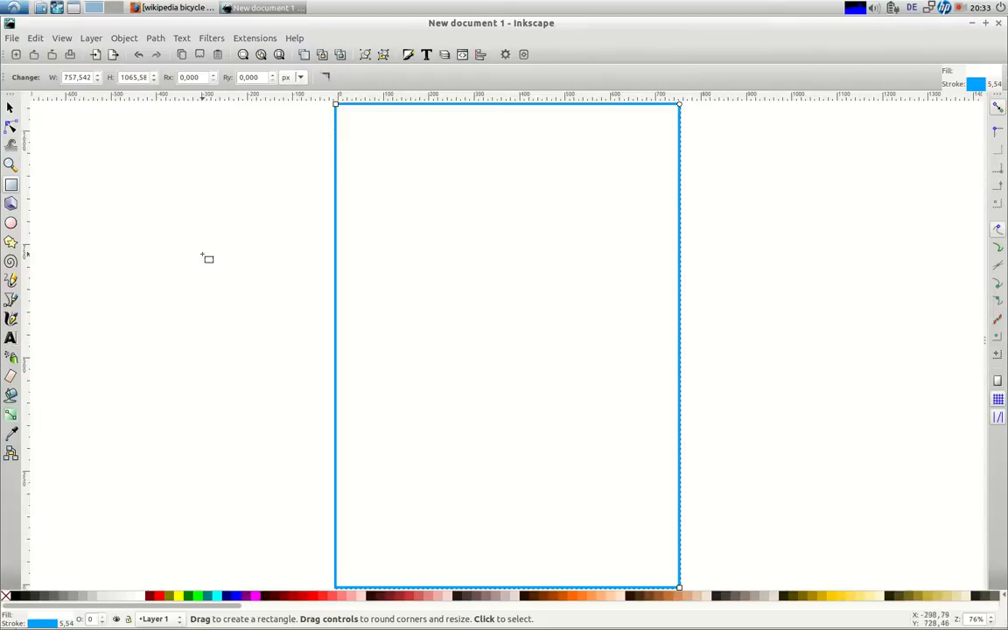
left_click(162, 9)
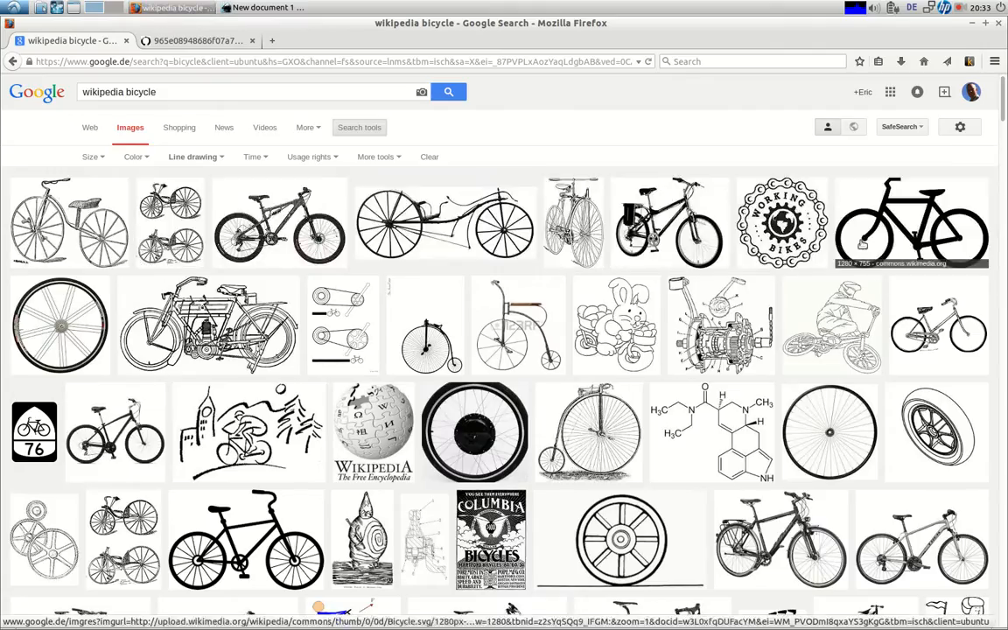
Save the black ink circle JPEG to Downloads and close its image tab
left_click(194, 42)
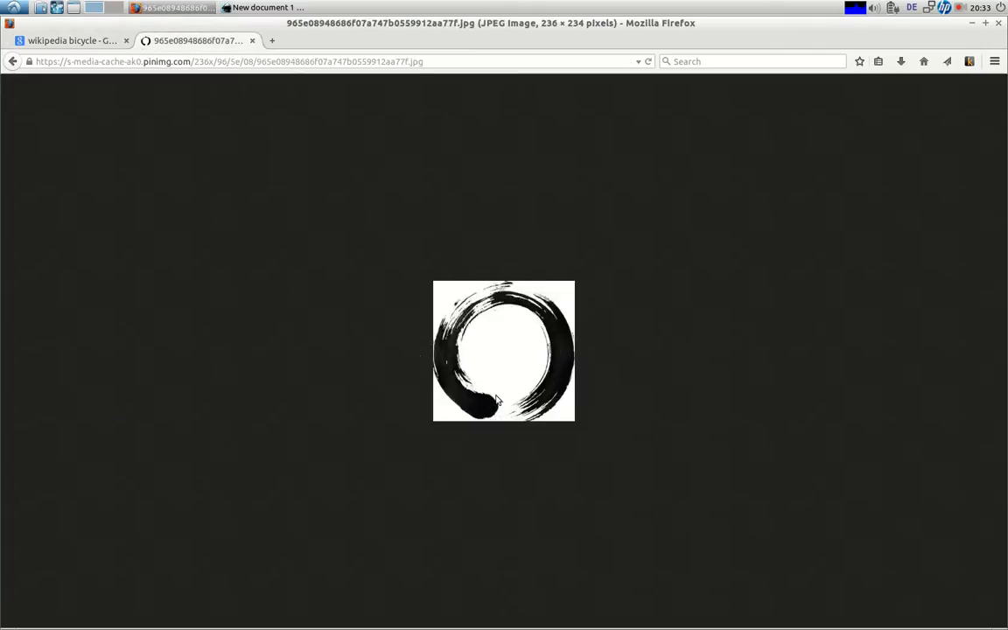
right_click(503, 303)
left_click(559, 342)
left_click(726, 442)
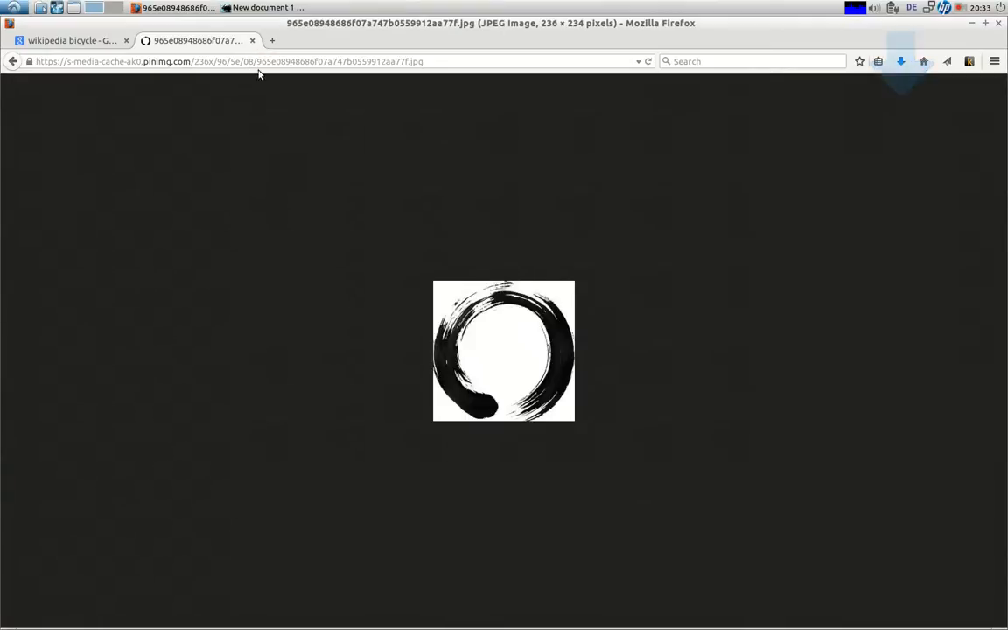
left_click(252, 42)
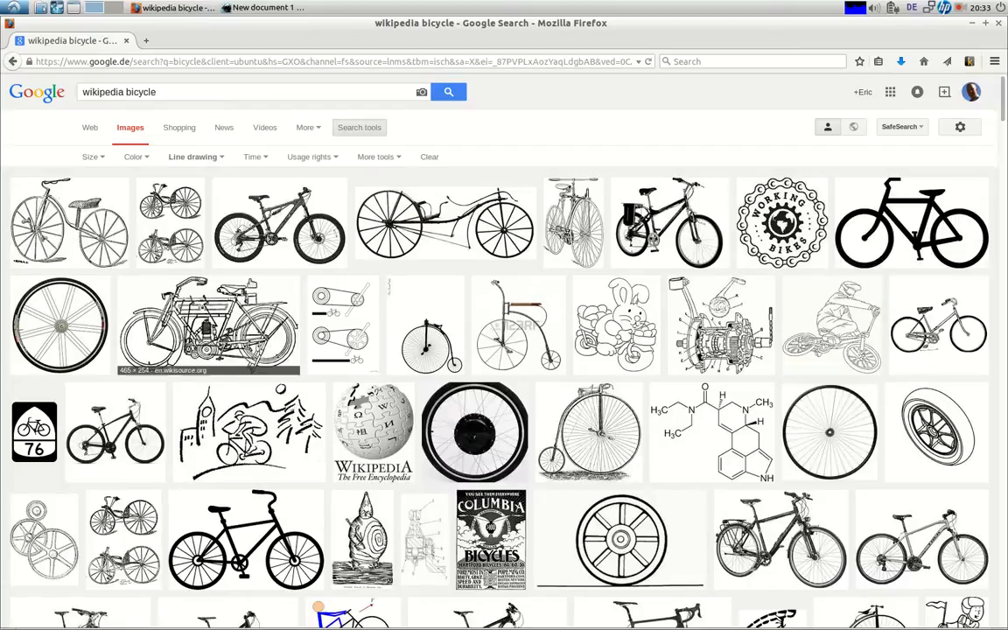
Save the full-size Wikipedia bicycle drawing as Bicycle.svg.png in Downloads and close Firefox
left_click(871, 236)
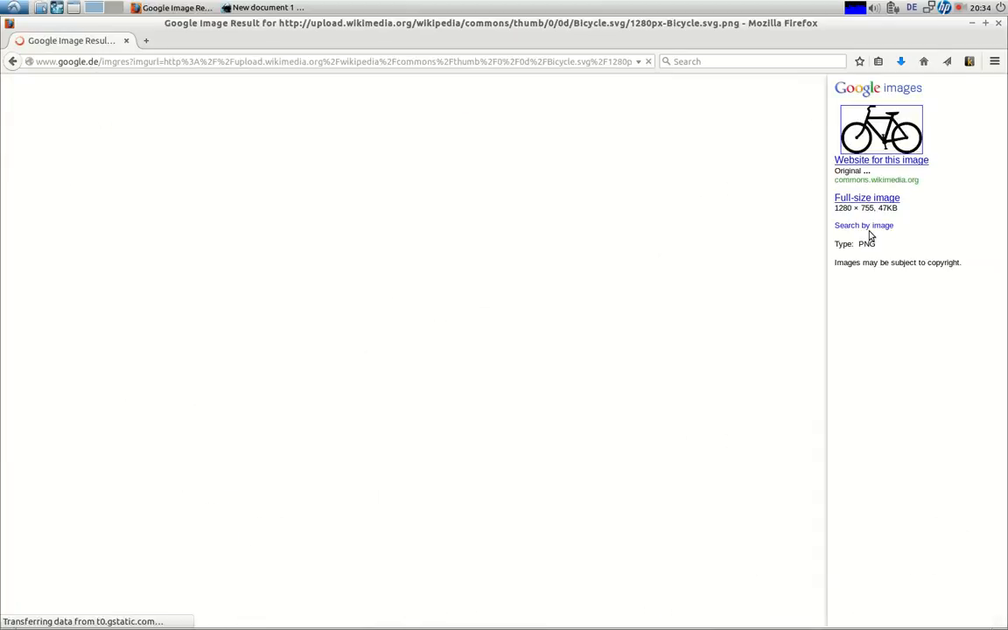
left_click(849, 203)
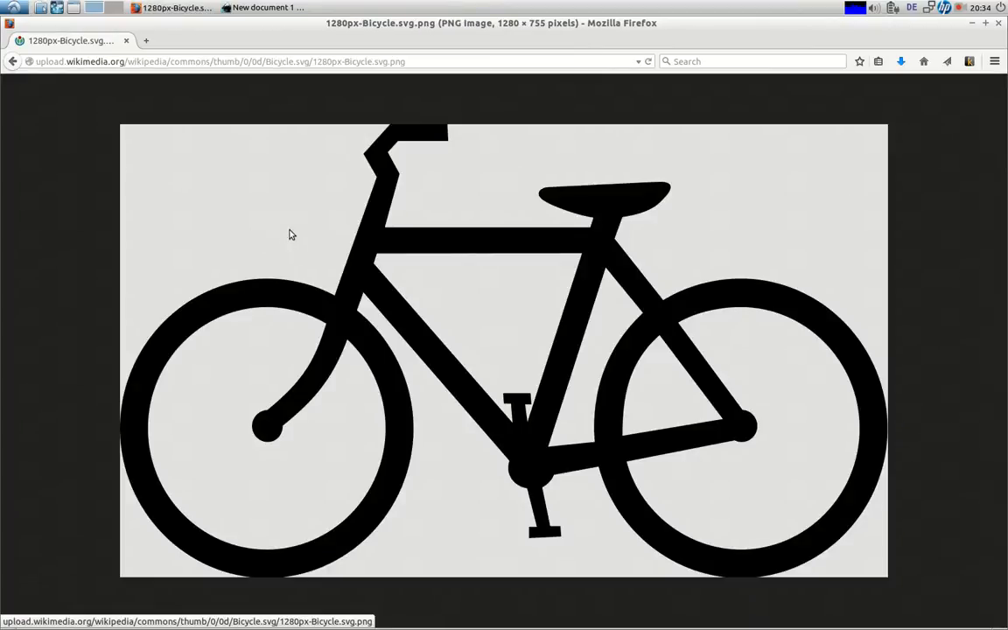
right_click(293, 218)
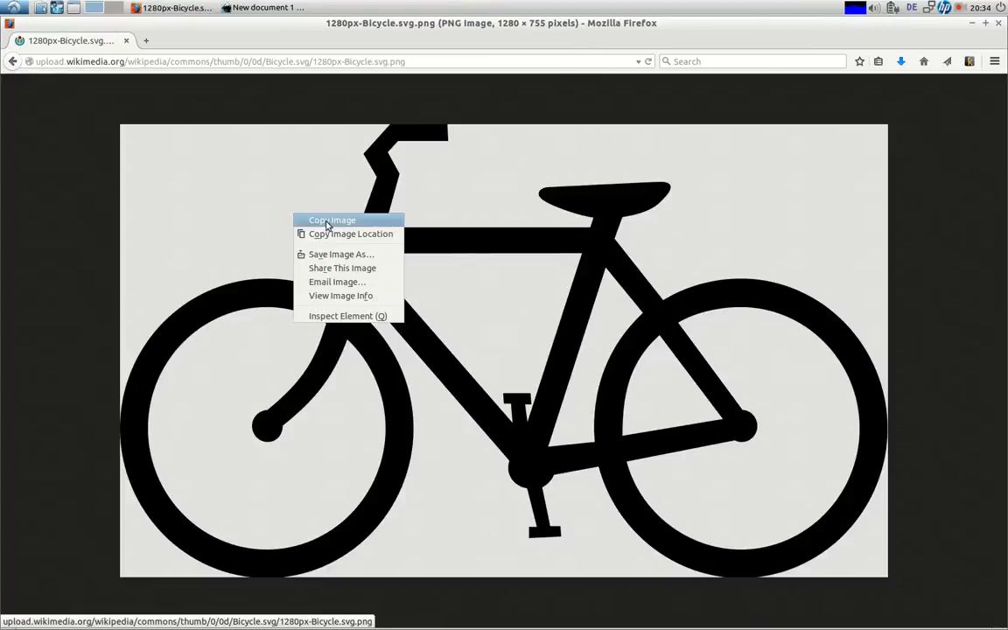
left_click(332, 253)
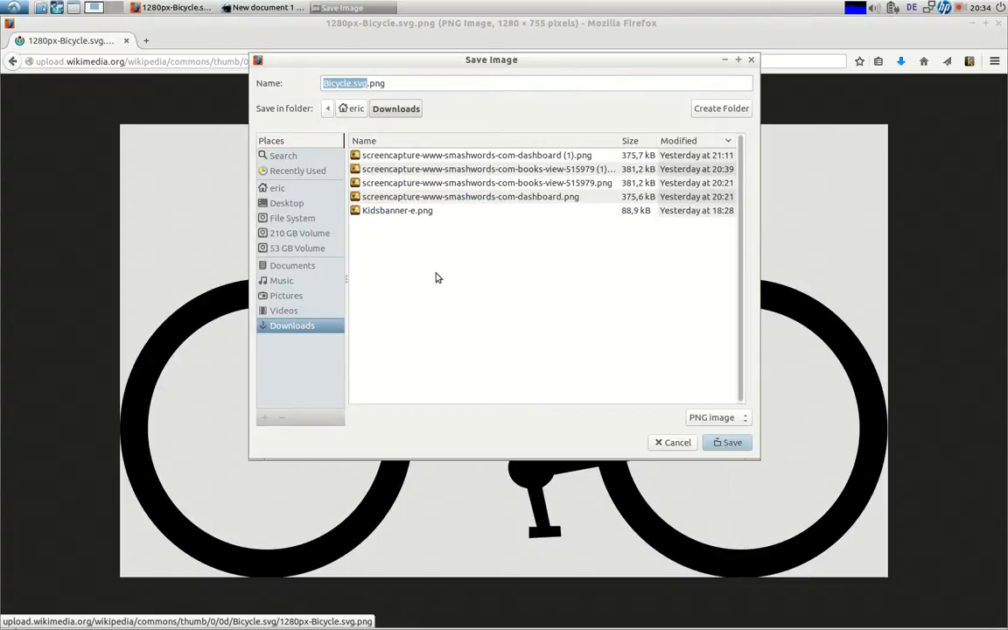
left_click(726, 442)
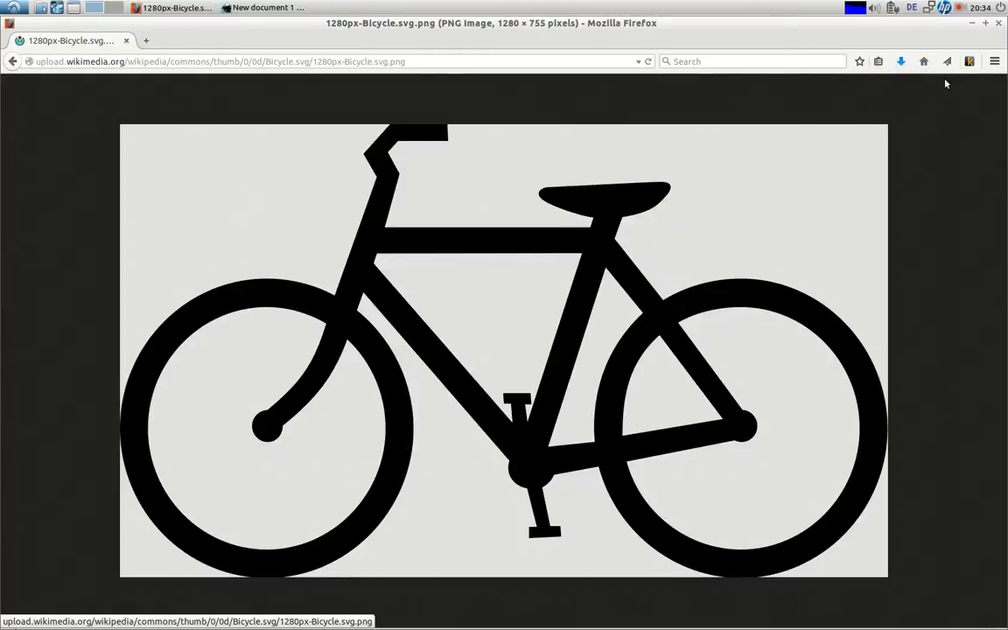
left_click(998, 24)
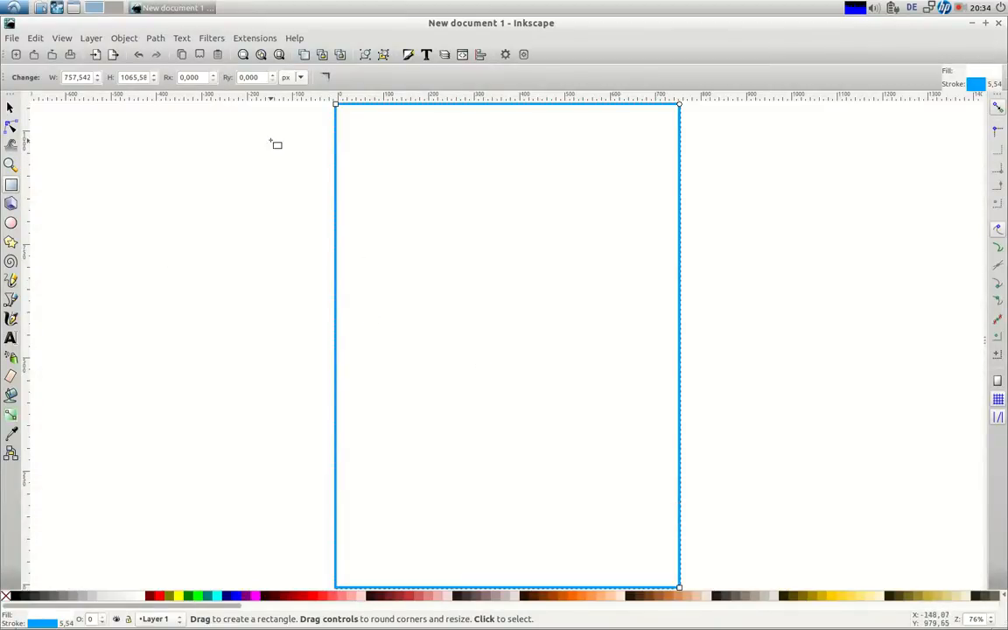
Import the ink circle JPEG from Downloads as a linked image onto the page
left_click(12, 38)
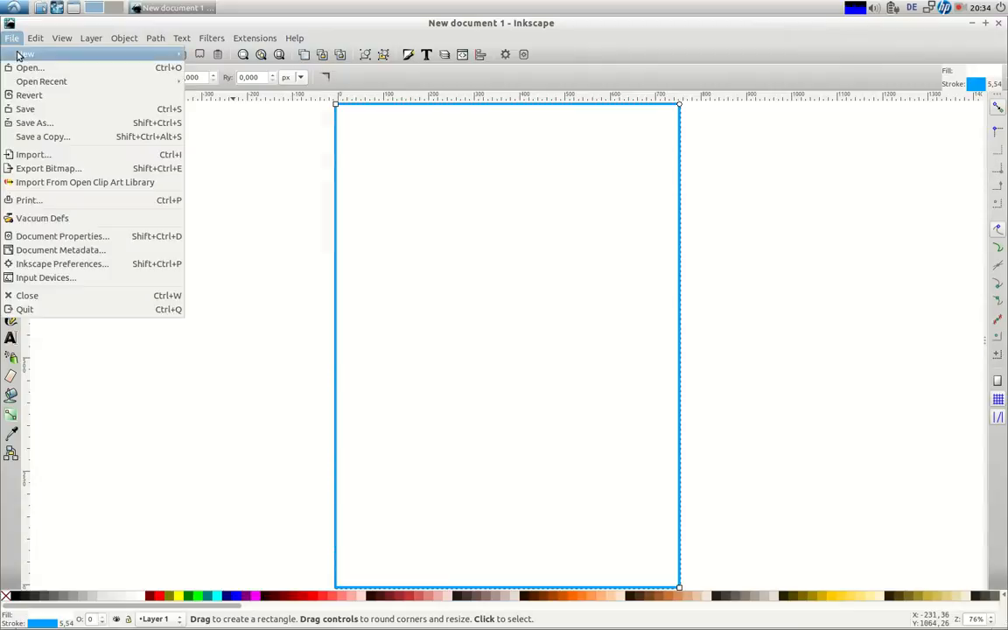
left_click(30, 154)
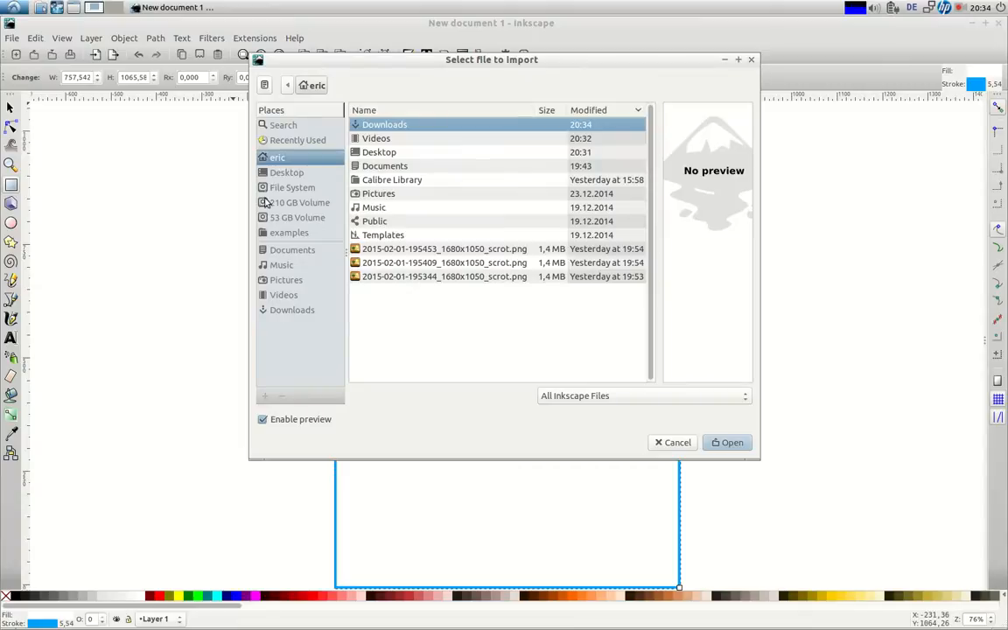
left_click(292, 309)
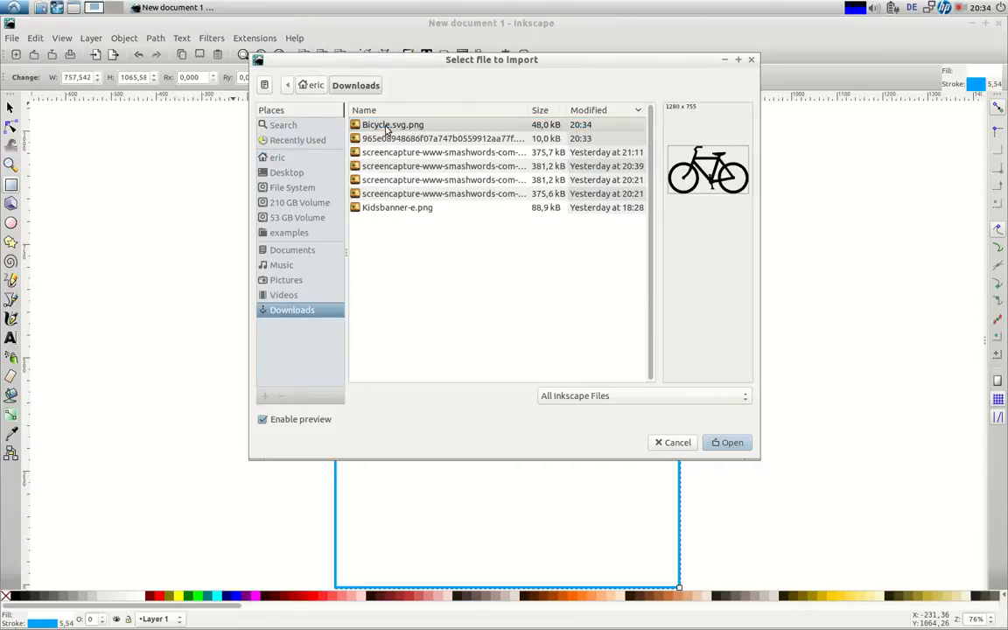
left_click(388, 140)
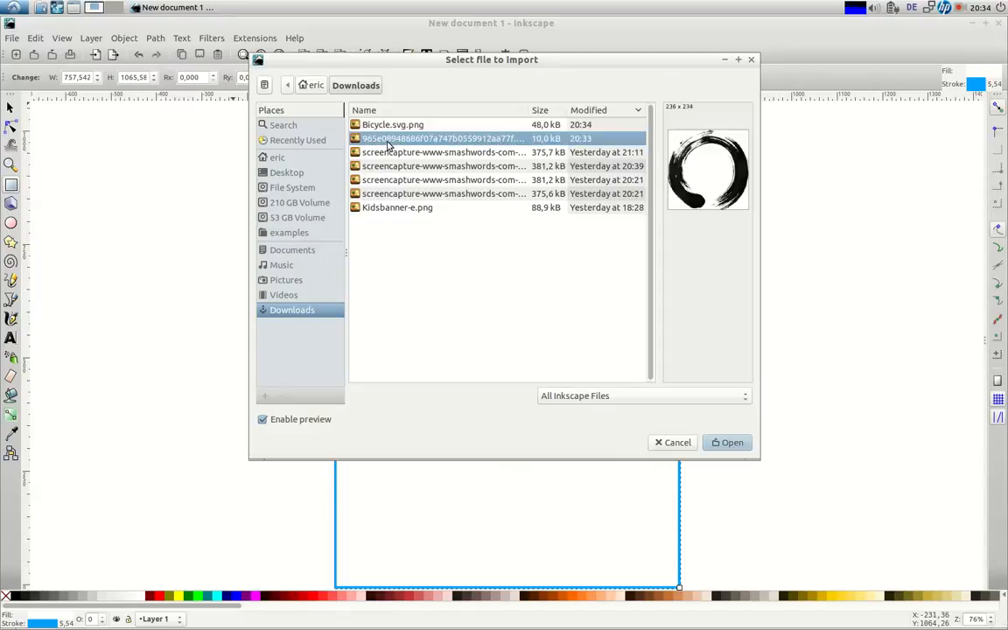
left_click(724, 443)
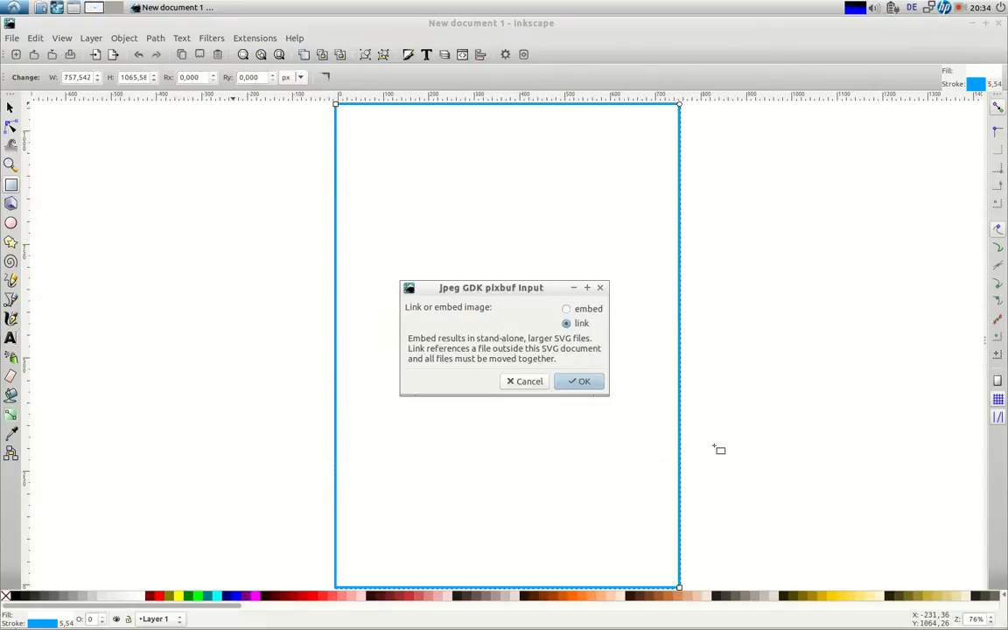
left_click(573, 382)
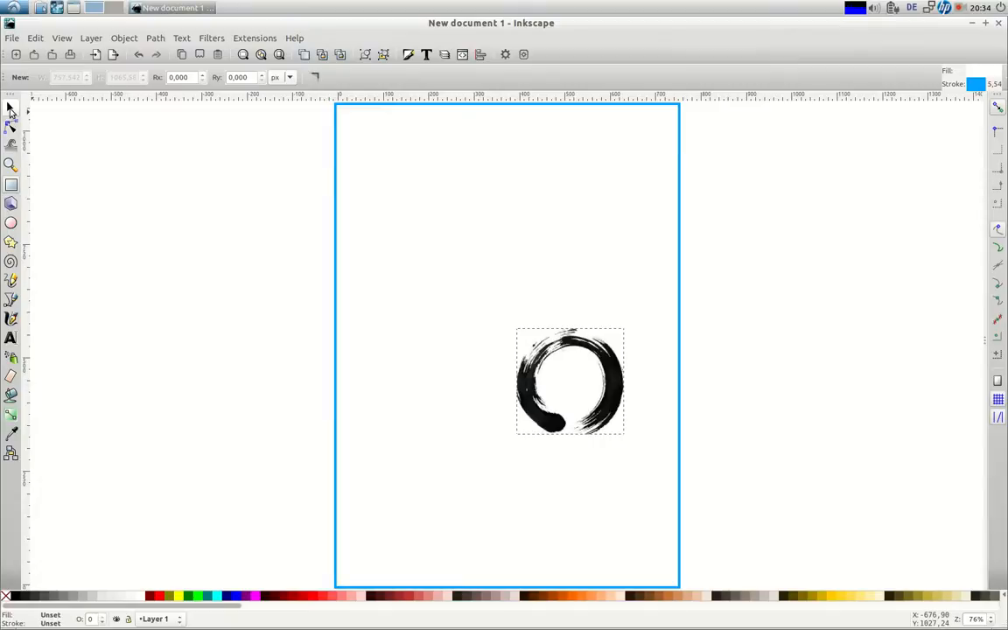
left_click(10, 108)
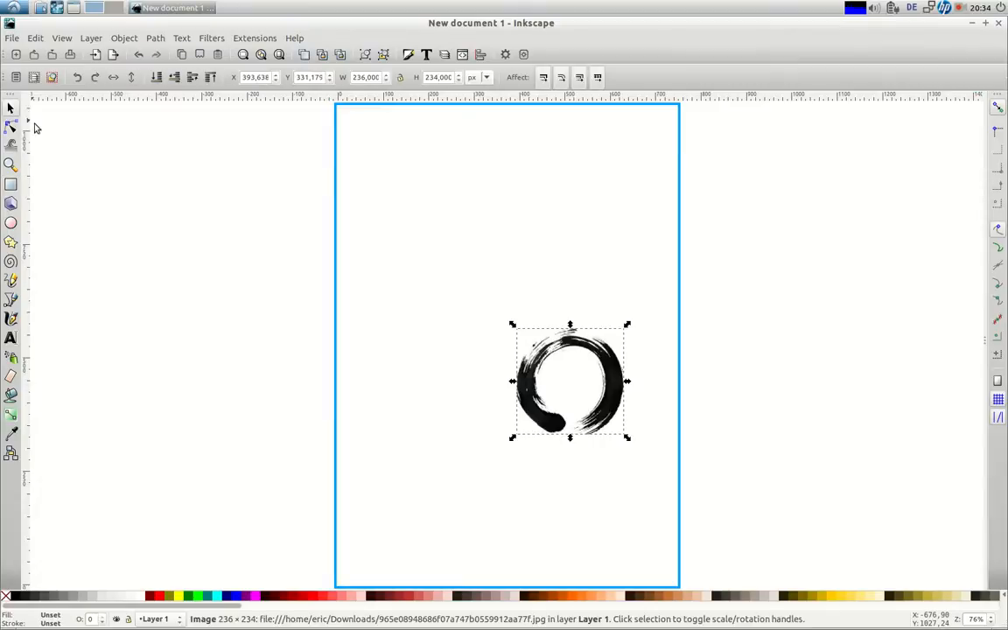
Move the ink circle toward the page centre and trace it into a vector path
left_click_drag(535, 401, 466, 335)
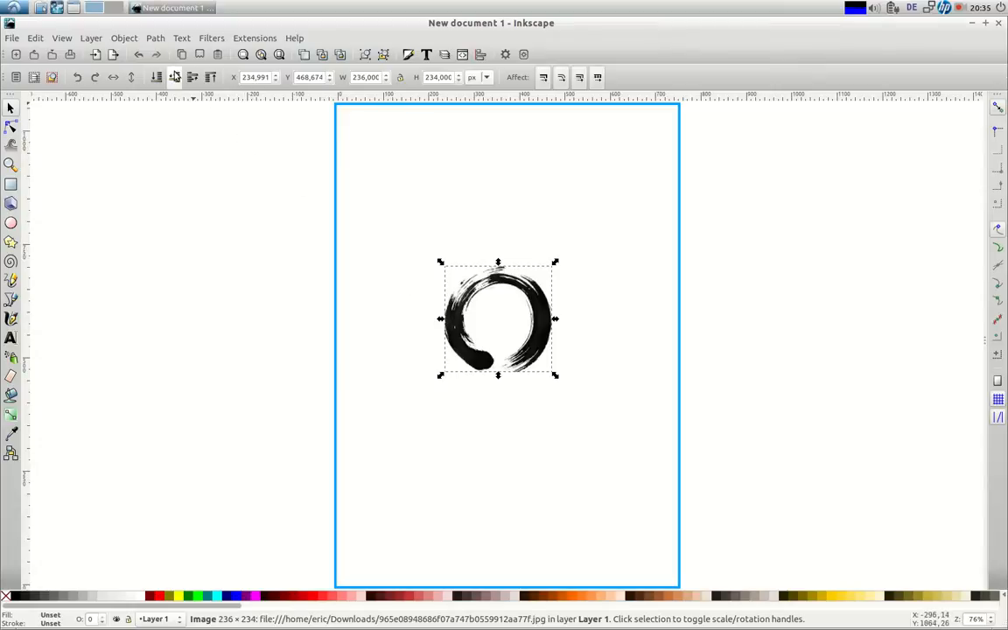
left_click(155, 38)
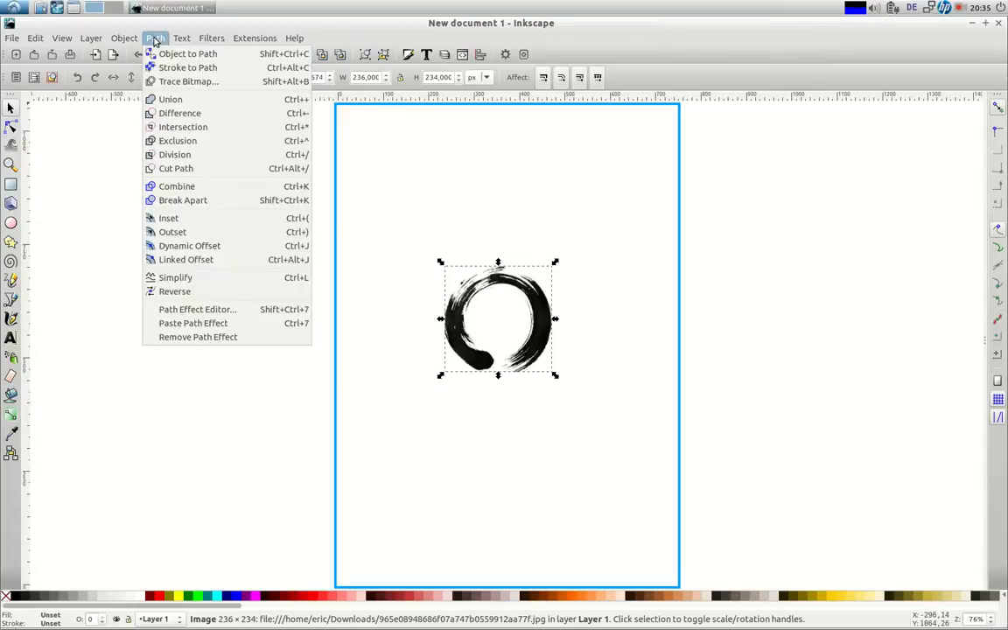
left_click(183, 82)
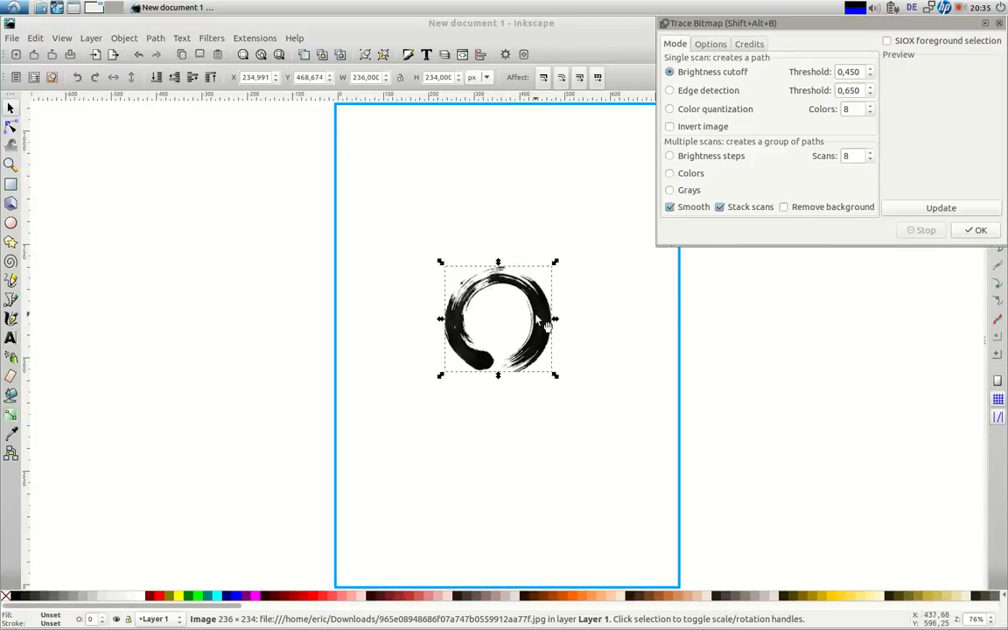
left_click(968, 232)
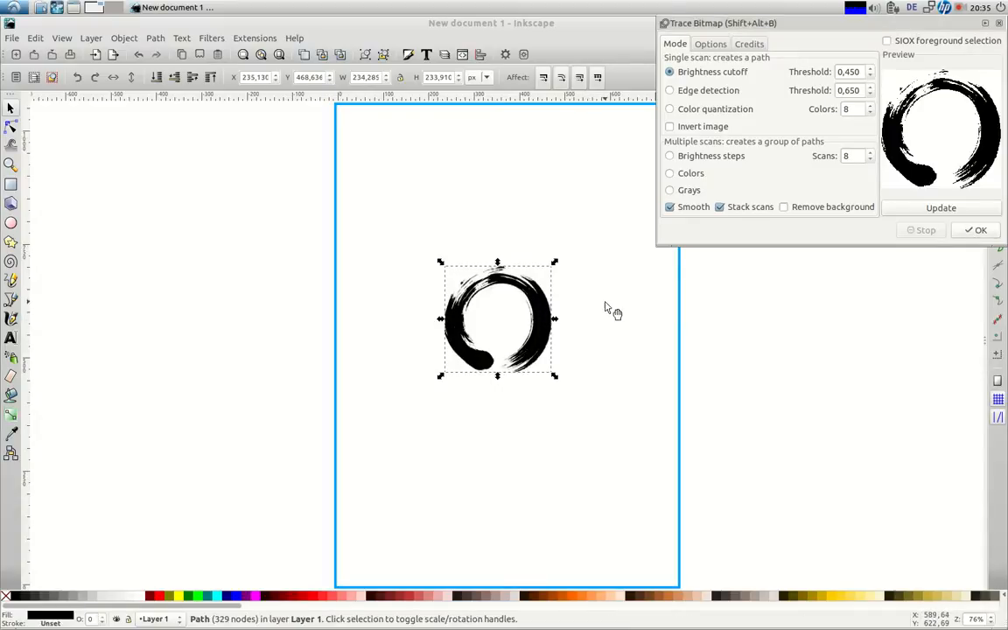
Move the traced ring above the original, delete the original bitmap, and close Trace Bitmap
mouse_move(544, 311)
left_mouse_down()
mouse_move(491, 323)
mouse_move(435, 316)
mouse_move(470, 219)
mouse_move(544, 185)
left_mouse_up()
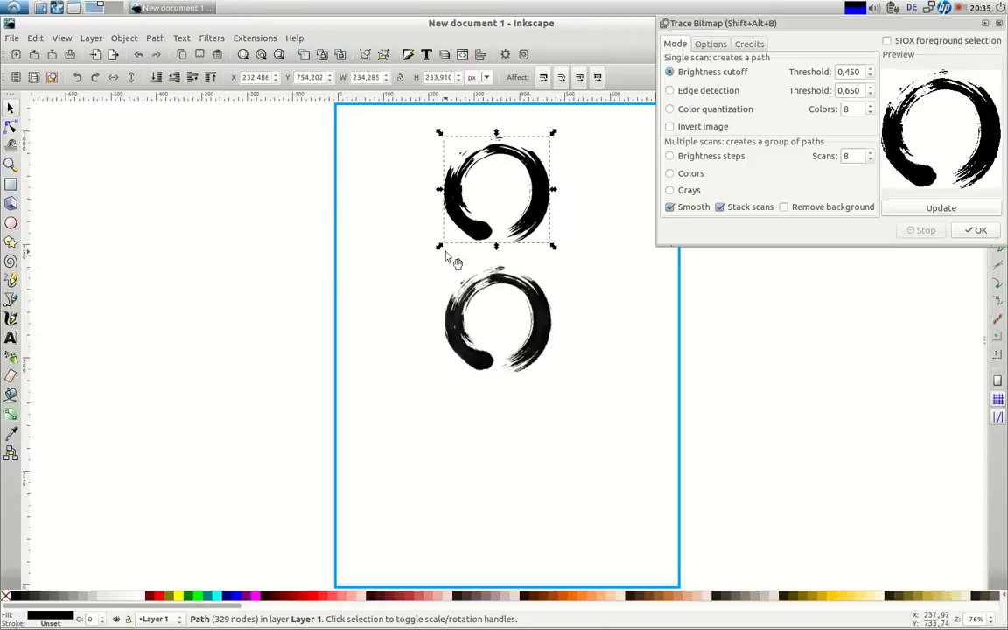
left_click(463, 328)
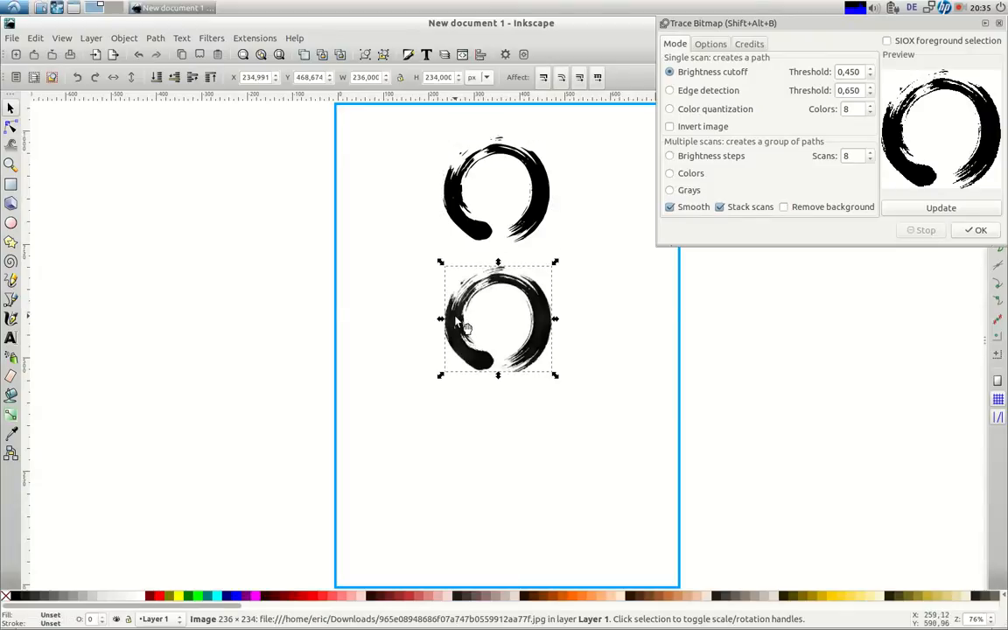
key("Delete")
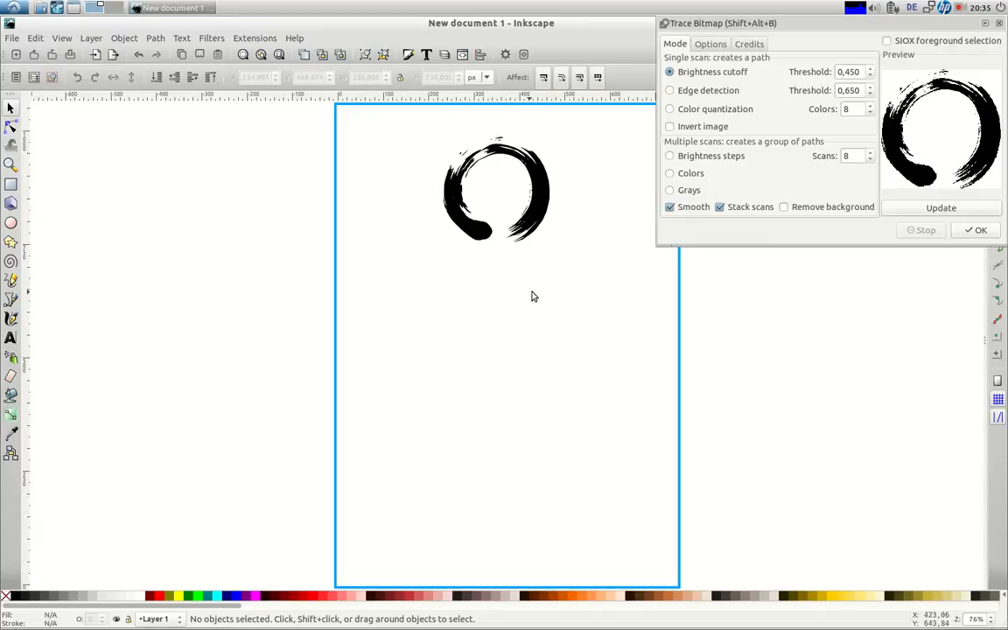
left_click(998, 22)
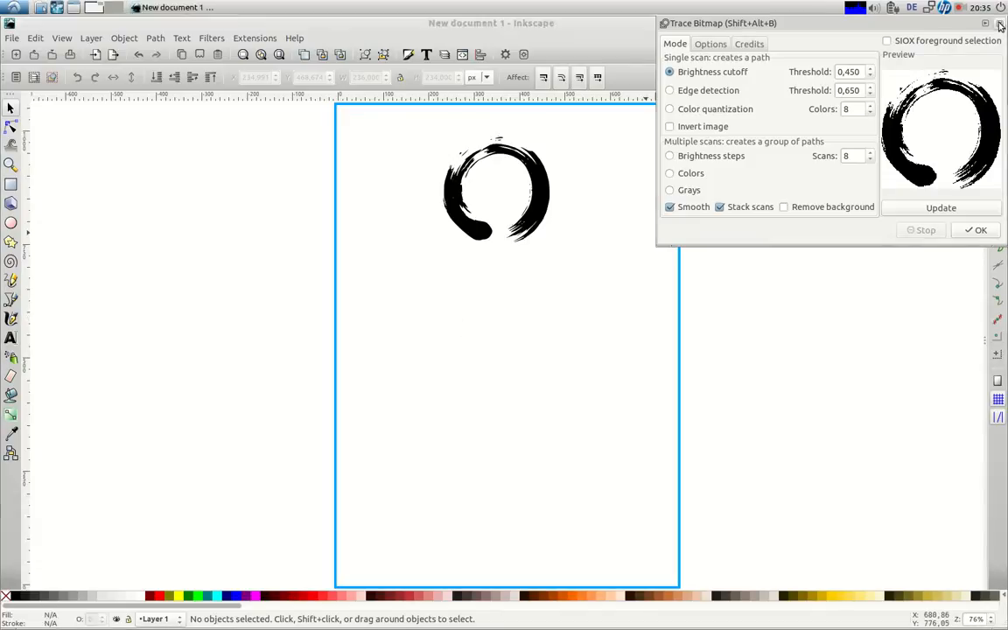
Resize the traced ensō to about 473 × 472 px and centre it on the page
left_click(475, 226)
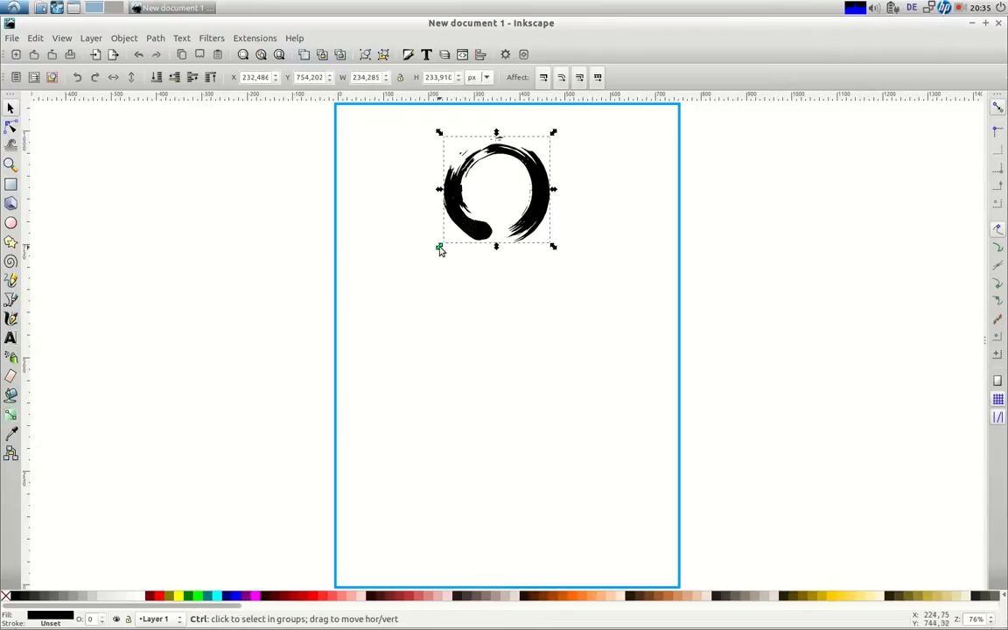
left_click_drag(440, 249, 157, 453)
left_click_drag(245, 313, 369, 344)
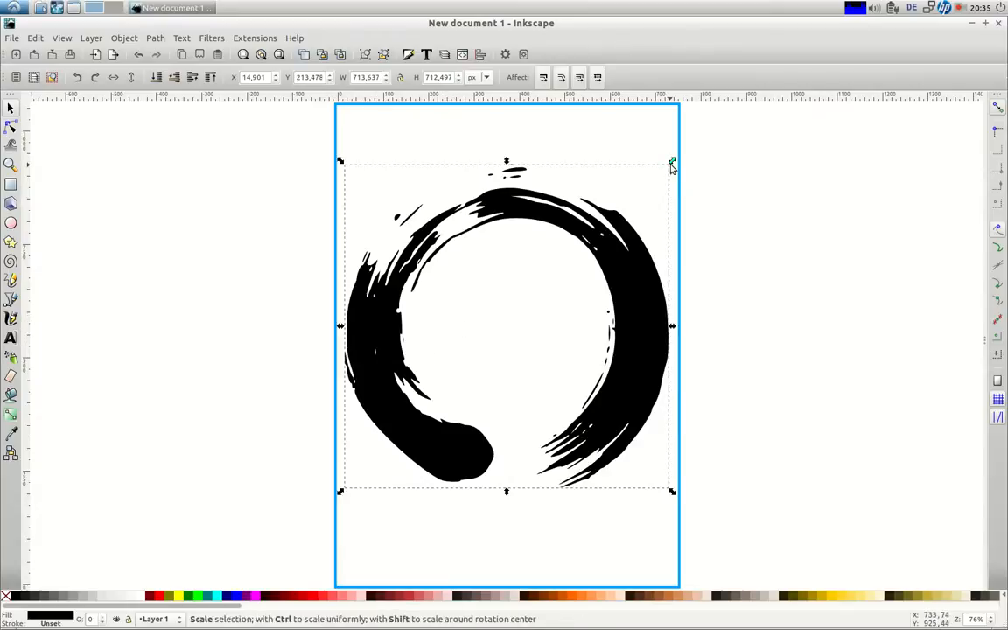
left_click_drag(668, 168, 562, 270)
left_click_drag(512, 328, 566, 269)
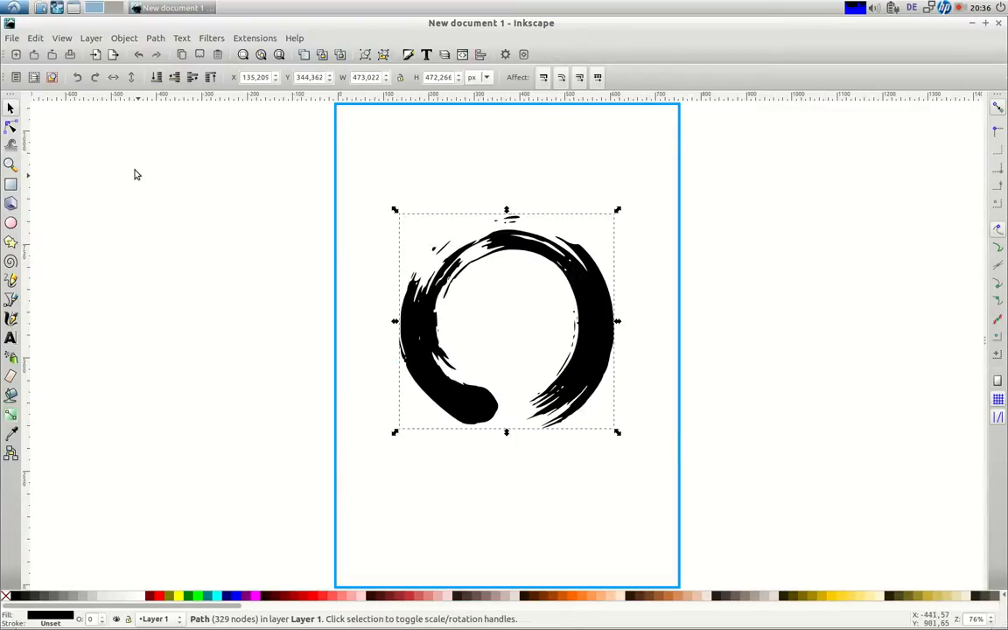
Import Bicycle.svg.png as a linked image
left_click(11, 38)
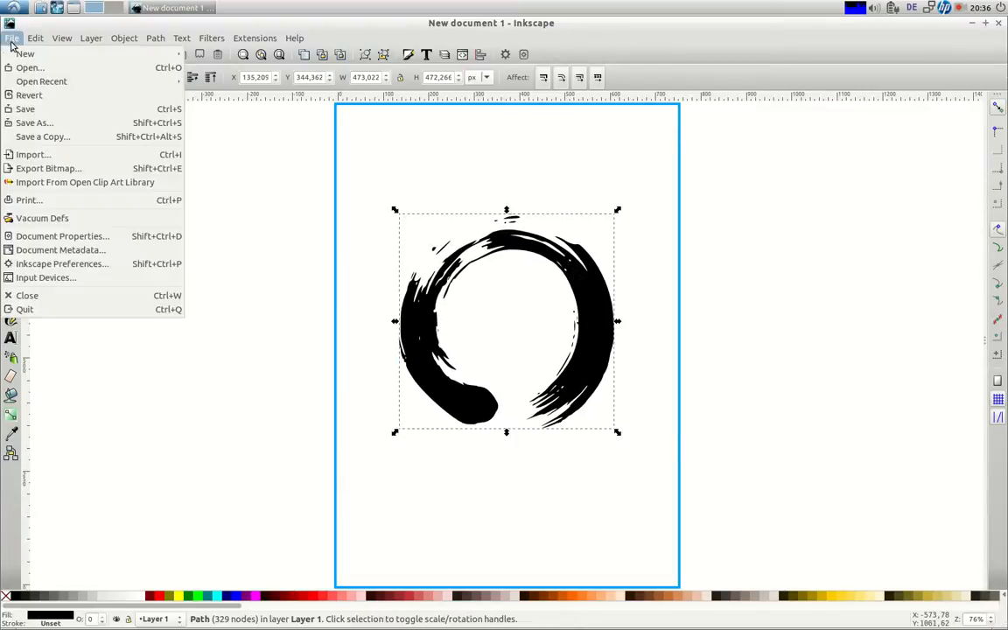
left_click(47, 156)
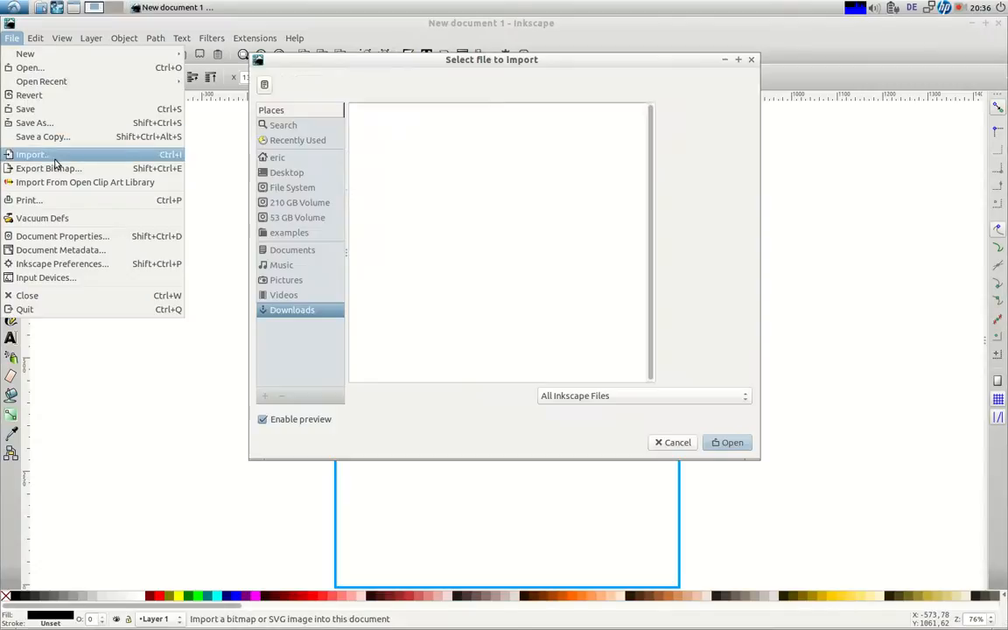
left_click(725, 443)
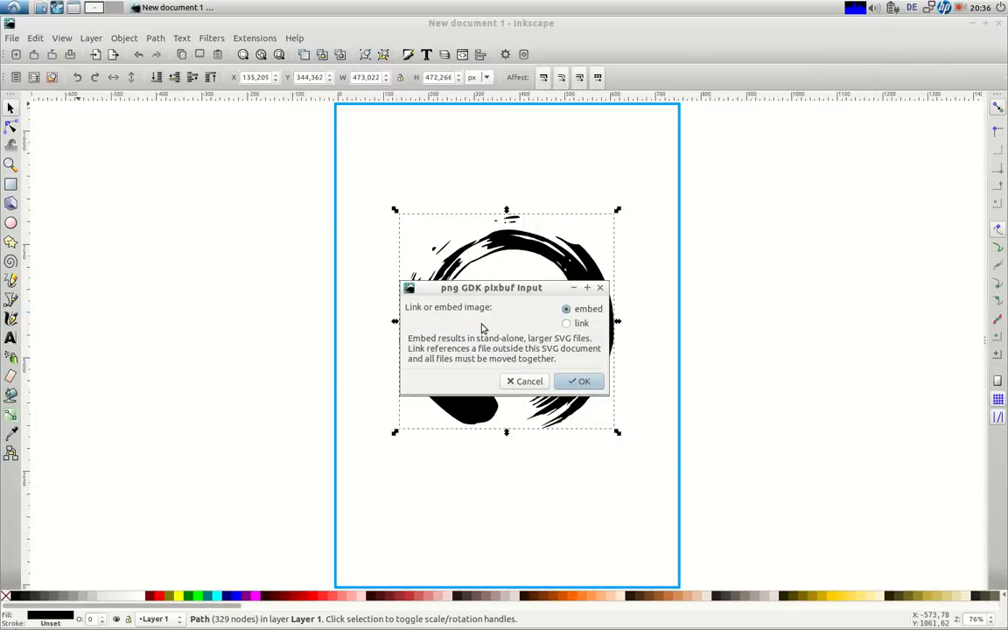
left_click(567, 324)
left_click(576, 382)
Move the bicycle image off the page to the left, beside the ensō
left_click_drag(278, 389, 135, 386)
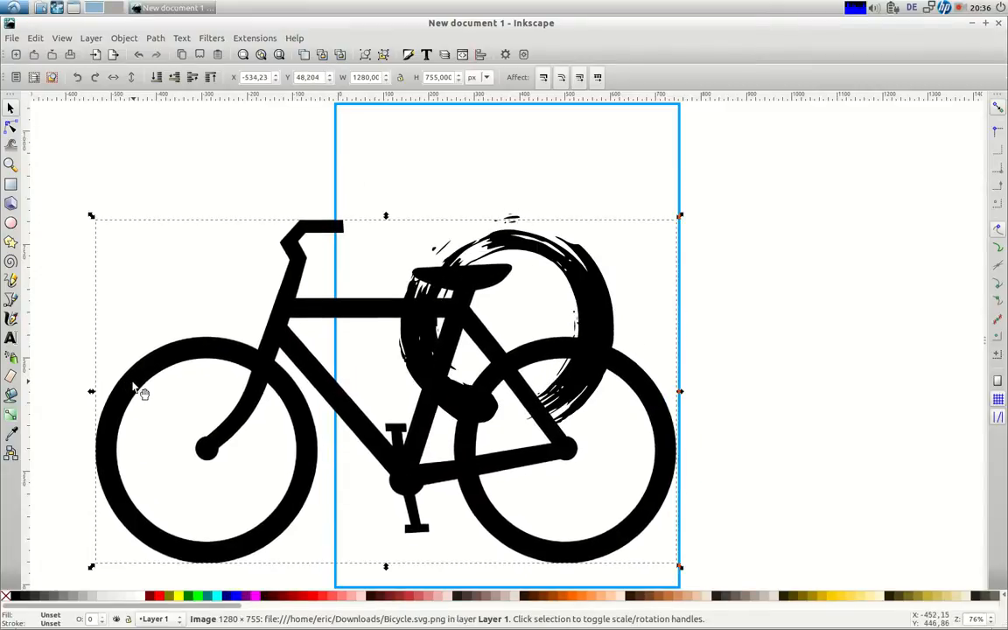
left_click_drag(267, 289, 231, 228)
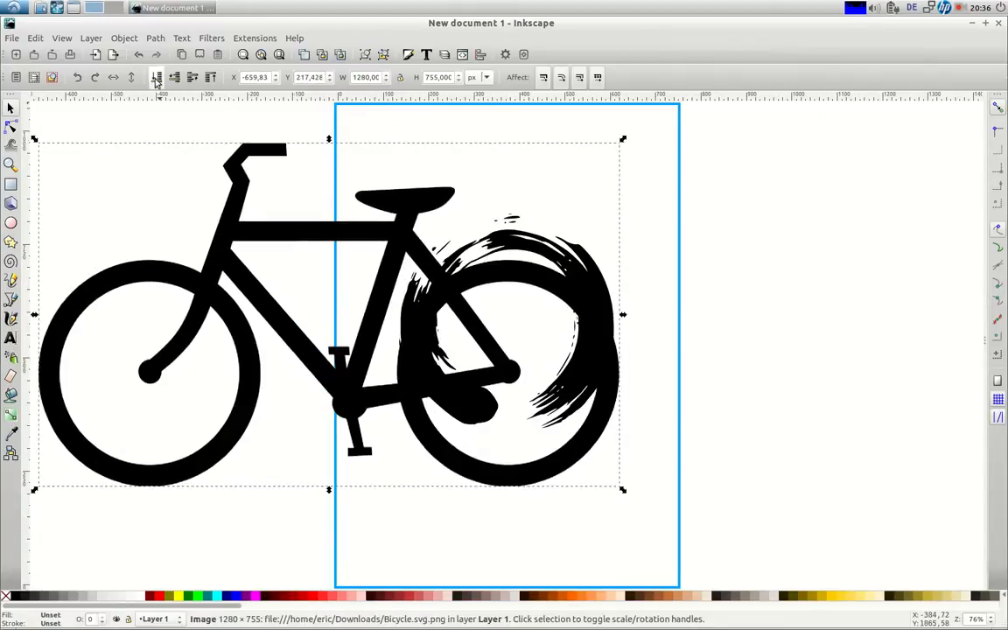
left_click(155, 39)
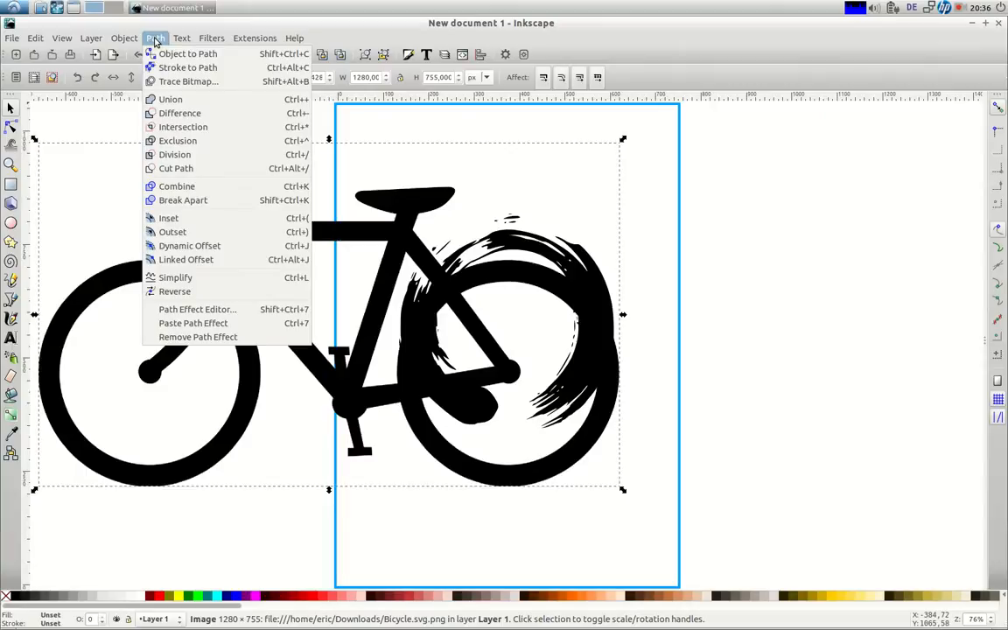
left_click(229, 21)
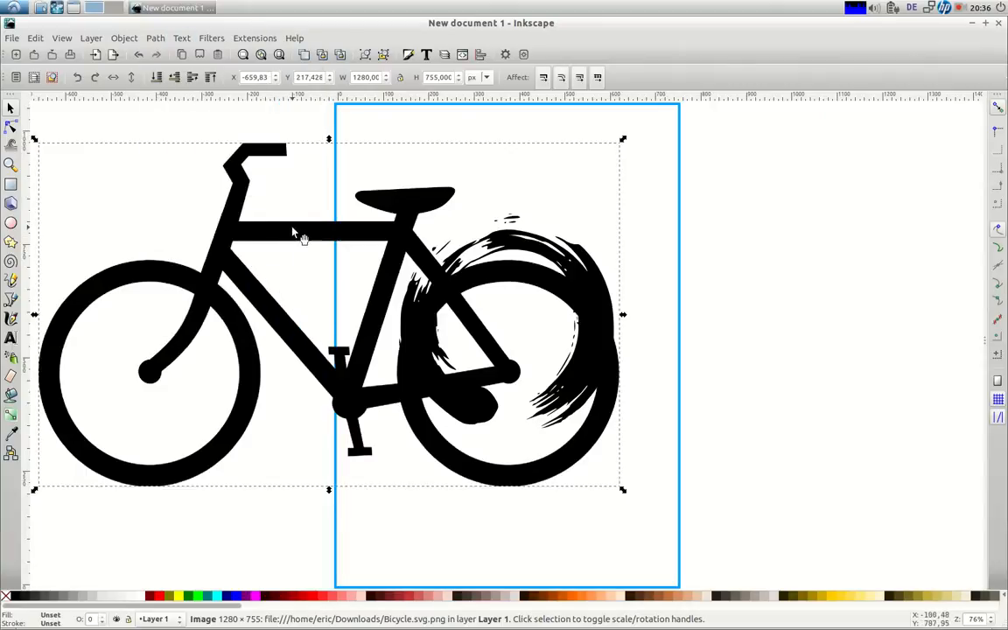
left_click_drag(236, 241, 159, 255)
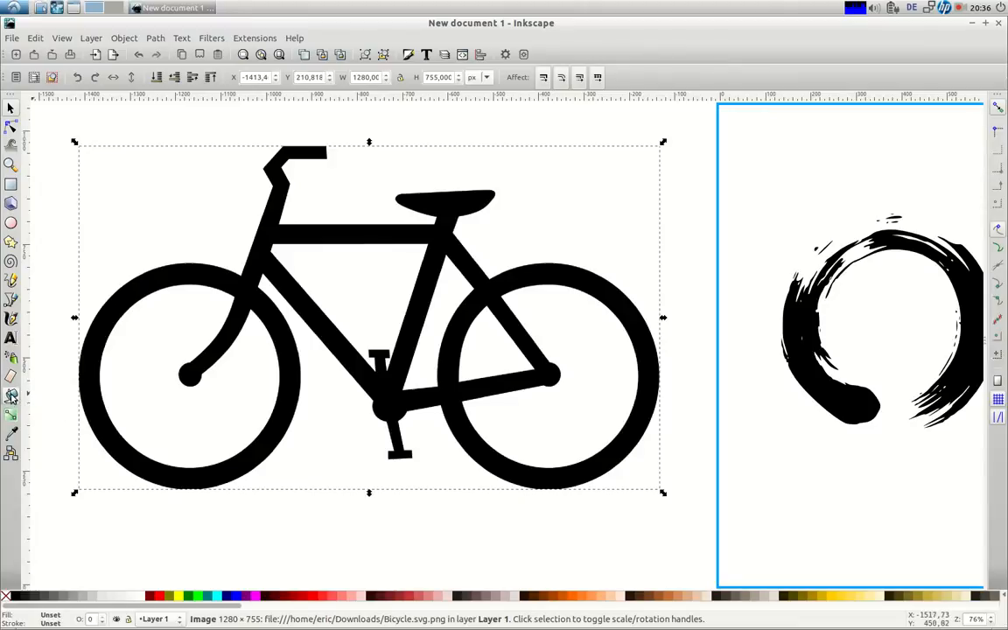
Fill the bicycle with the Paint Bucket to create a vector path and move it aside
left_click(11, 395)
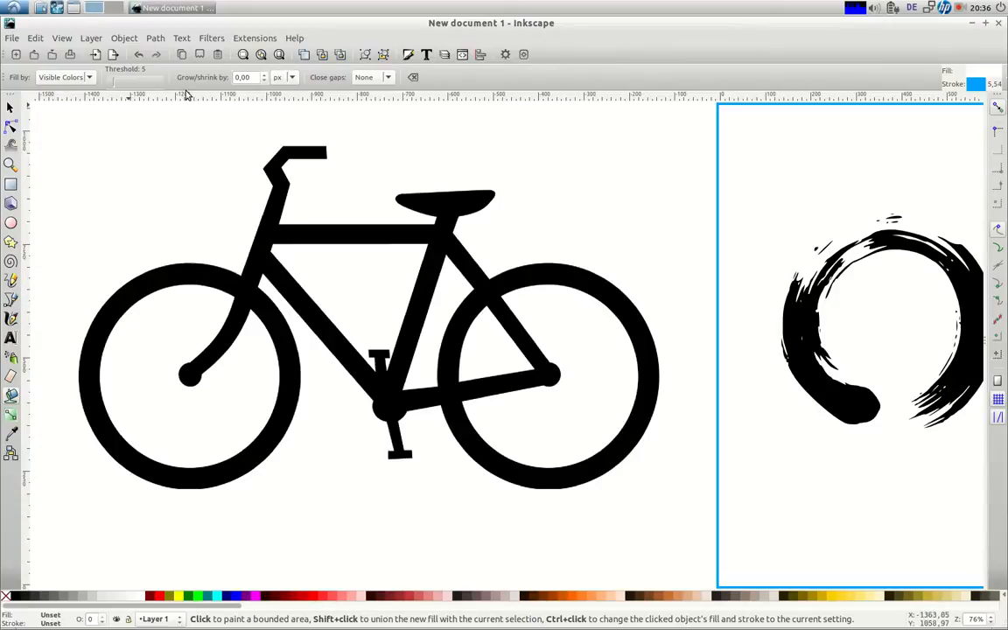
left_click(208, 265)
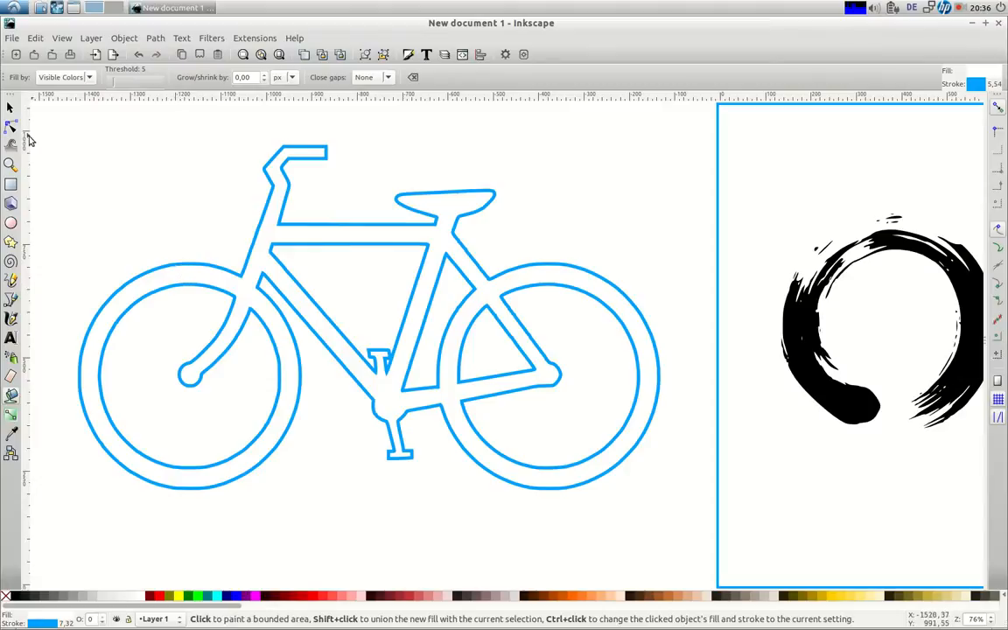
left_click(12, 107)
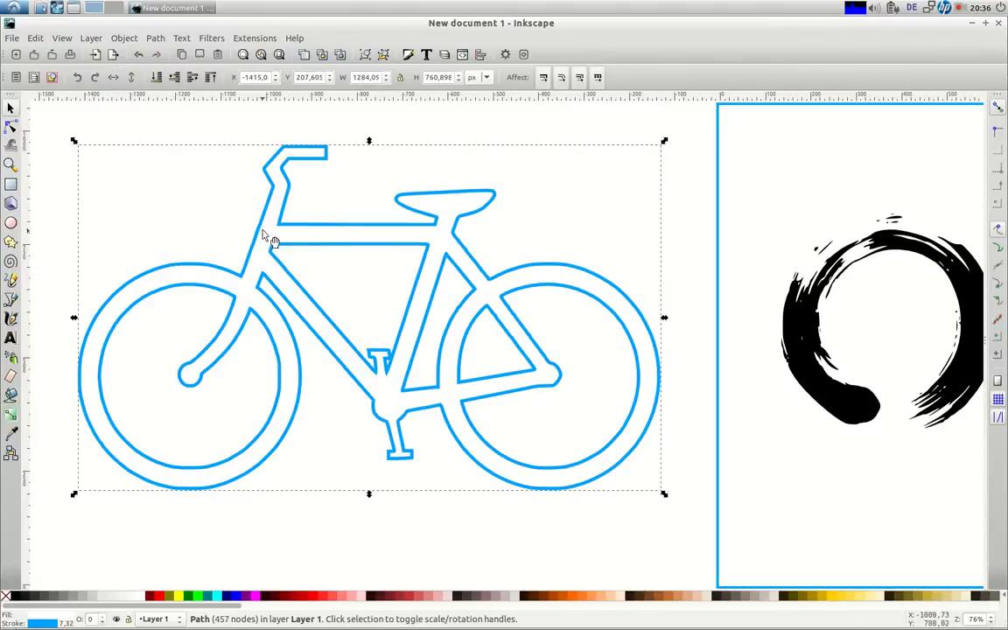
left_click_drag(268, 243, 173, 293)
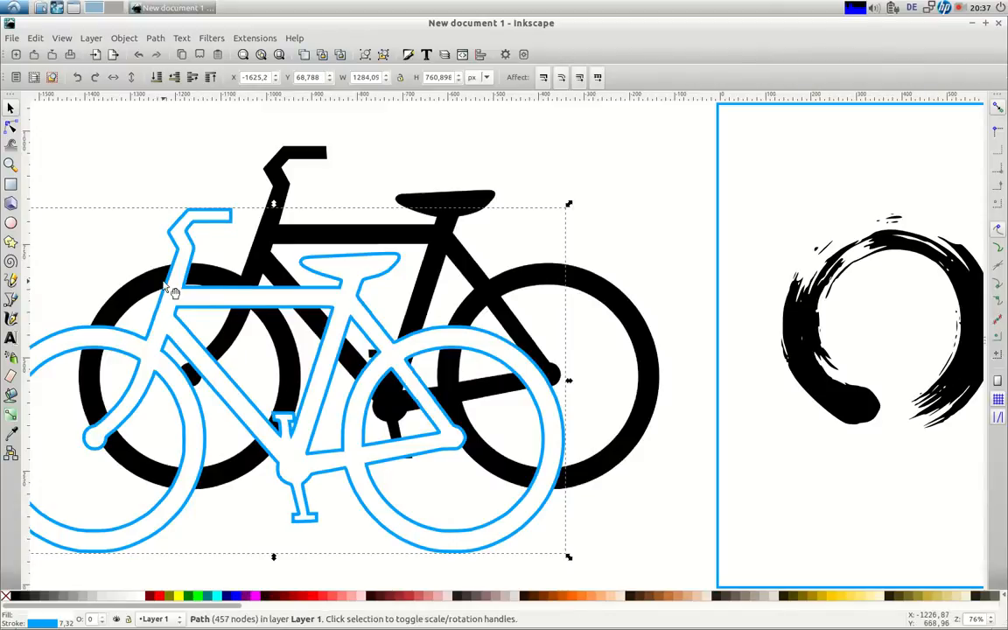
Delete the original bicycle bitmap, move the path back, and fill it red
left_click(612, 315)
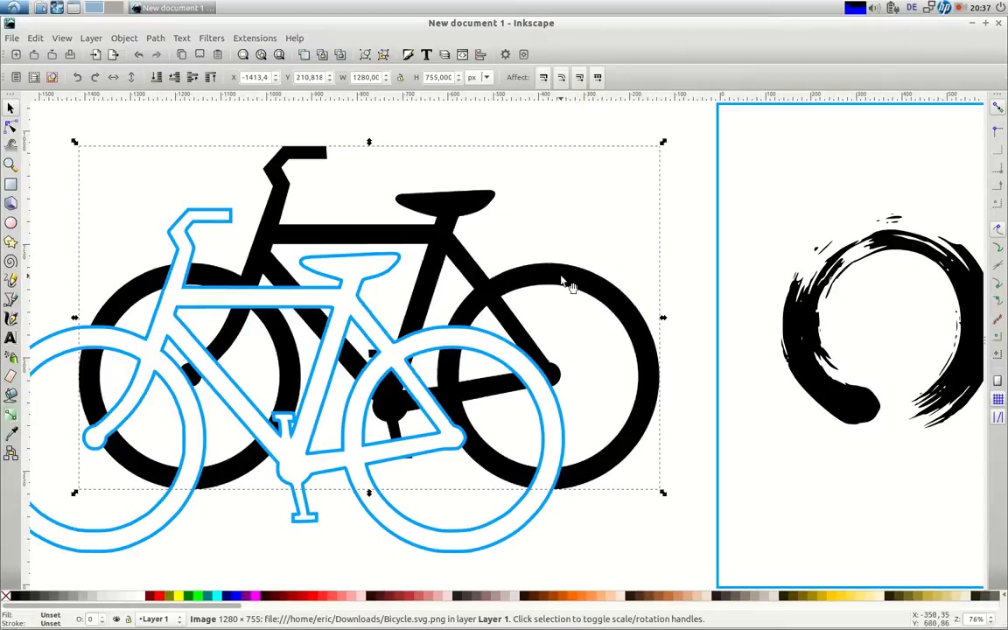
key("Delete")
left_click_drag(359, 271, 484, 207)
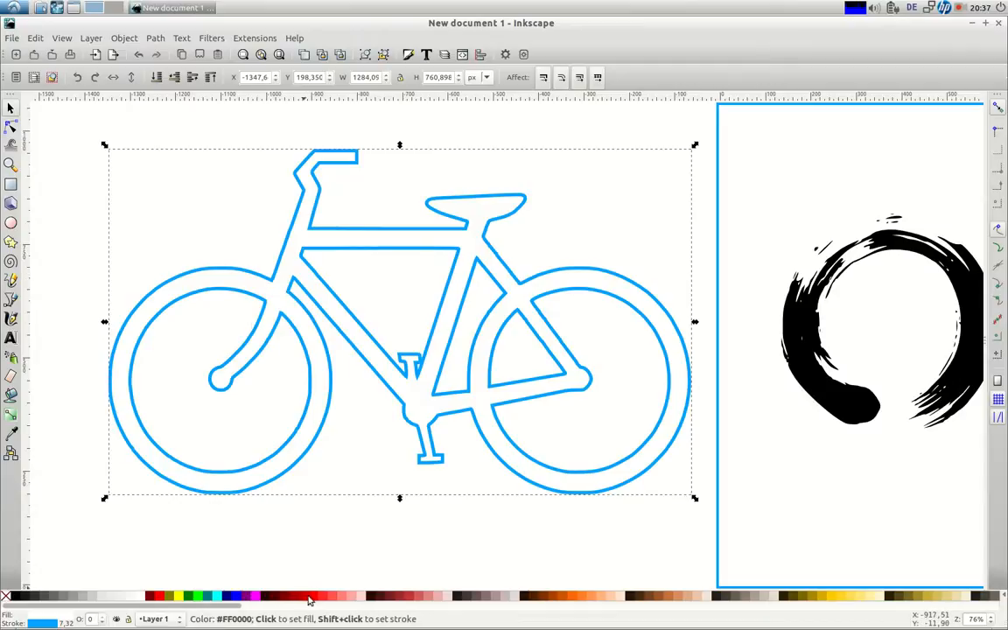
left_click(158, 595)
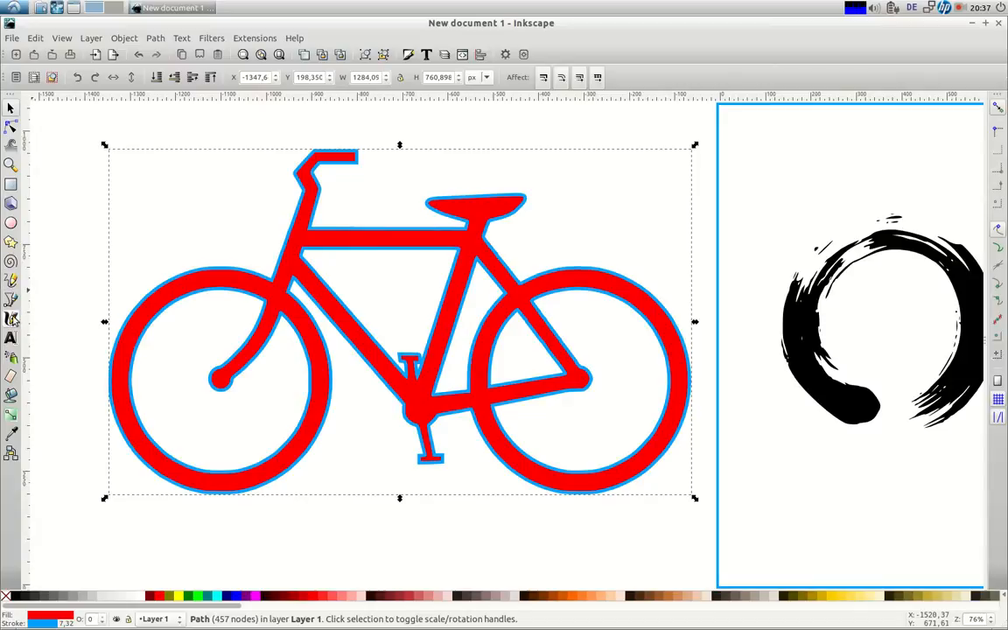
Set the bicycle's fill to green in Fill and Stroke, checking CMYK and RGB values
left_click(410, 57)
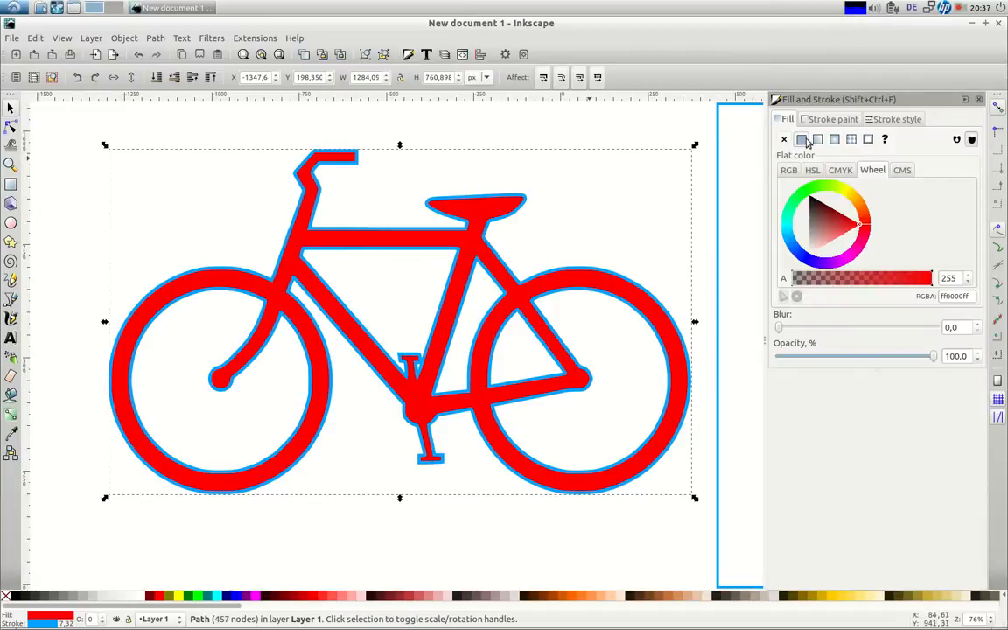
left_click(813, 194)
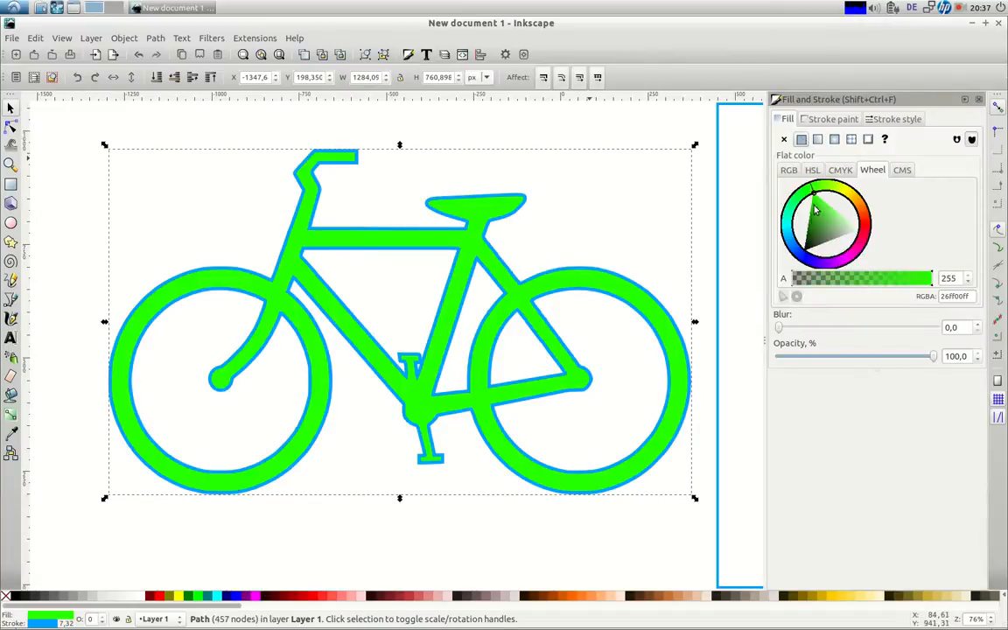
left_click(841, 170)
left_click(790, 171)
left_click(869, 173)
Give the bicycle a black outline and a white fill from the palette
left_click(822, 120)
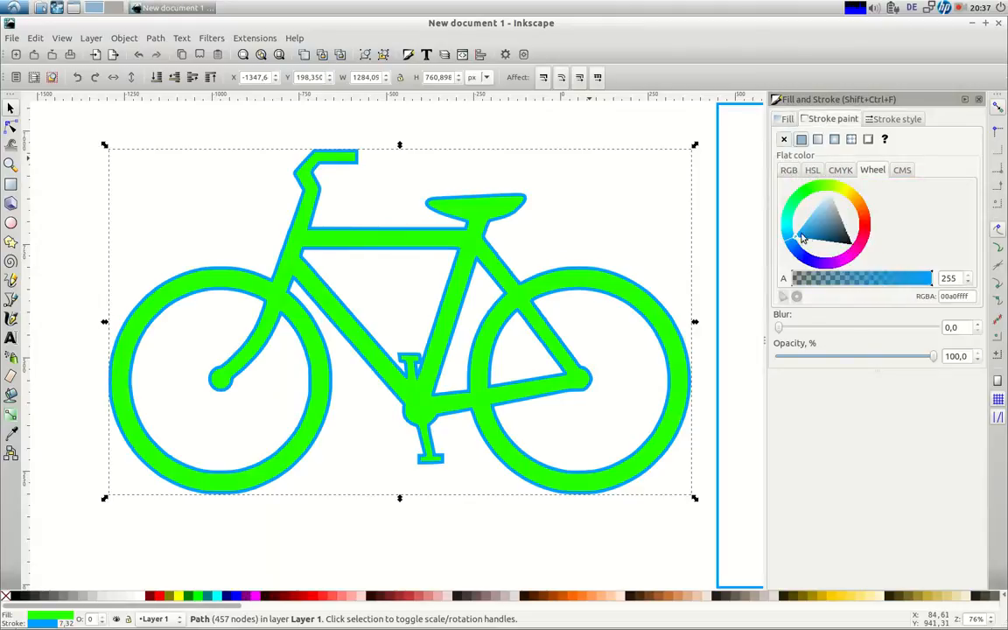
left_click_drag(800, 237, 860, 252)
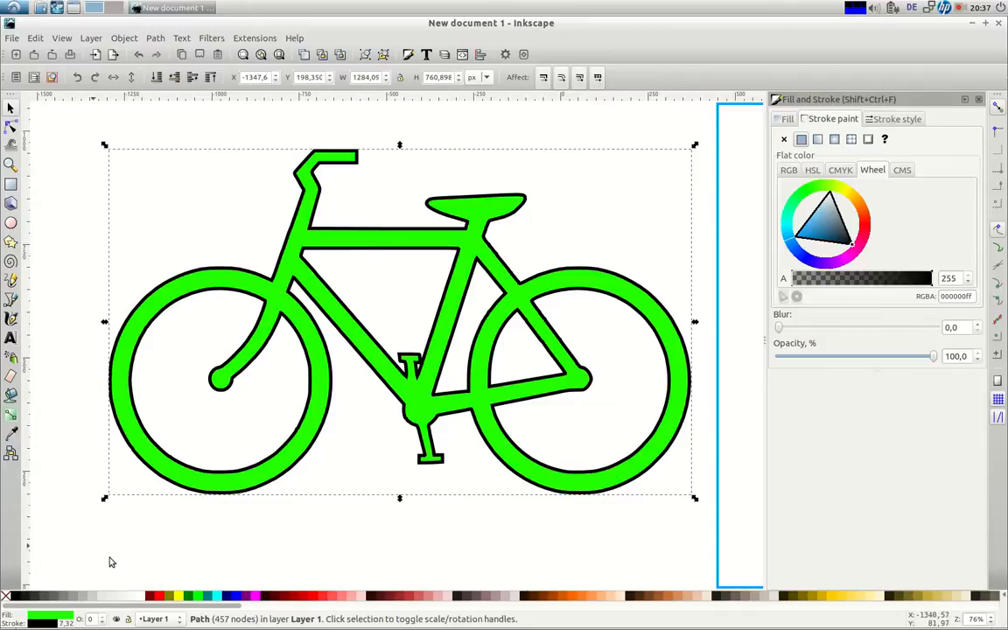
left_click(140, 598)
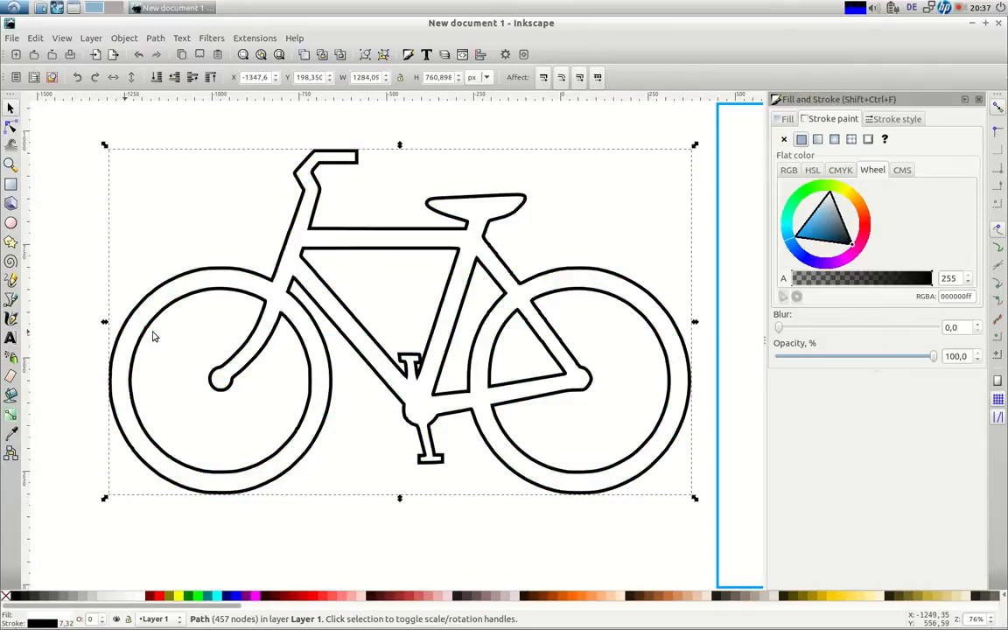
left_click(882, 123)
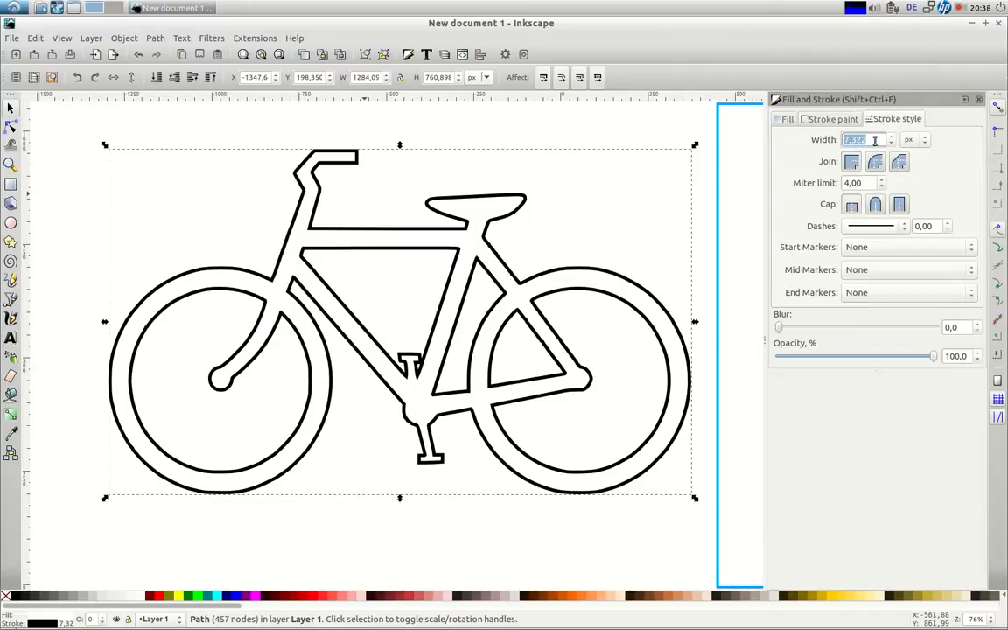
Thin the bicycle's outline width to 5 px, then to 4 px
left_click(891, 144)
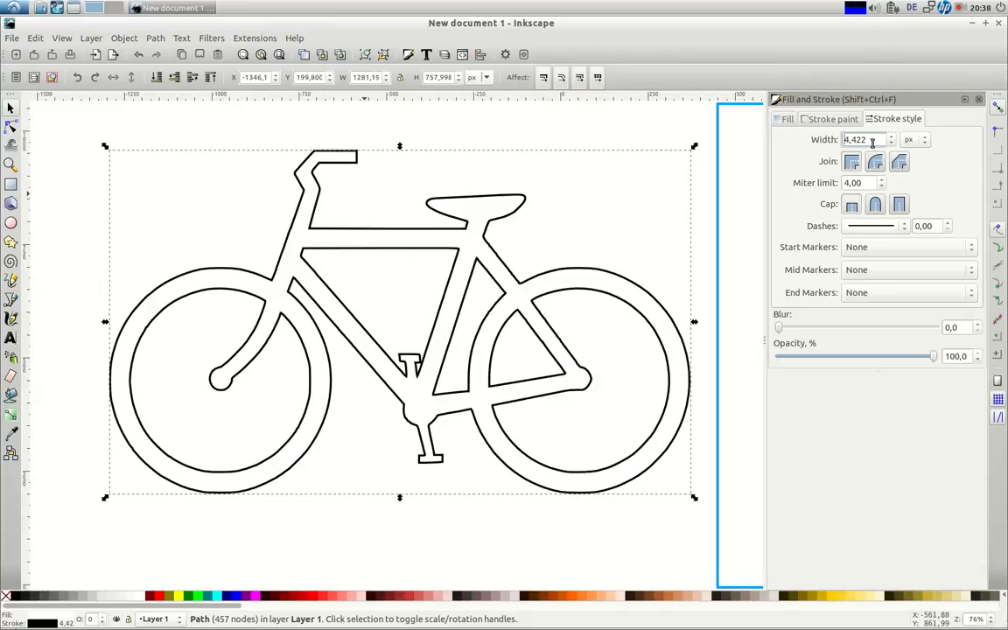
left_click_drag(866, 142, 824, 152)
type("5")
key("Return")
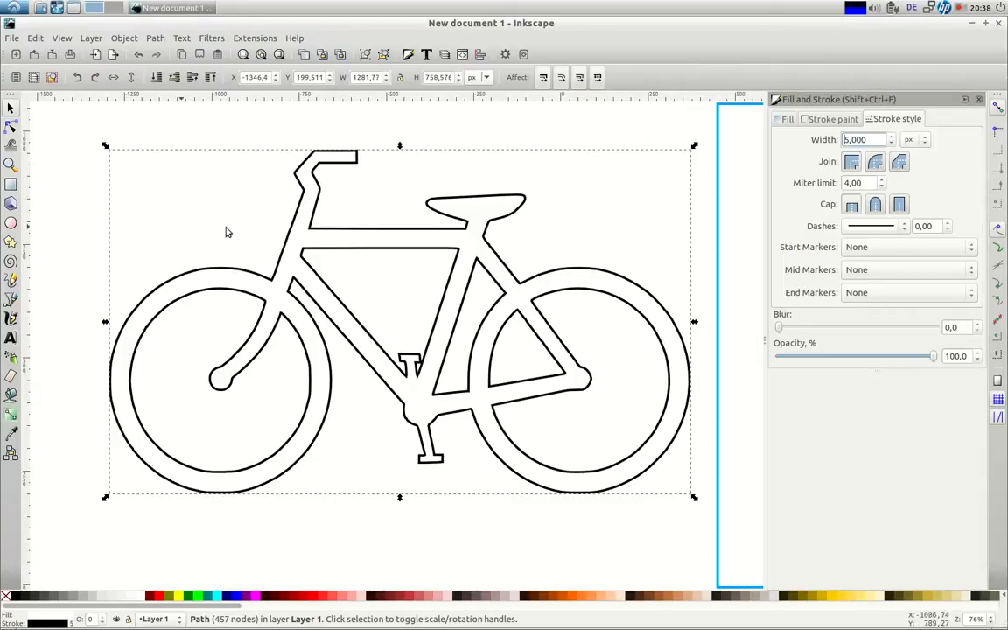
left_click_drag(863, 139, 820, 136)
type("4")
key("Return")
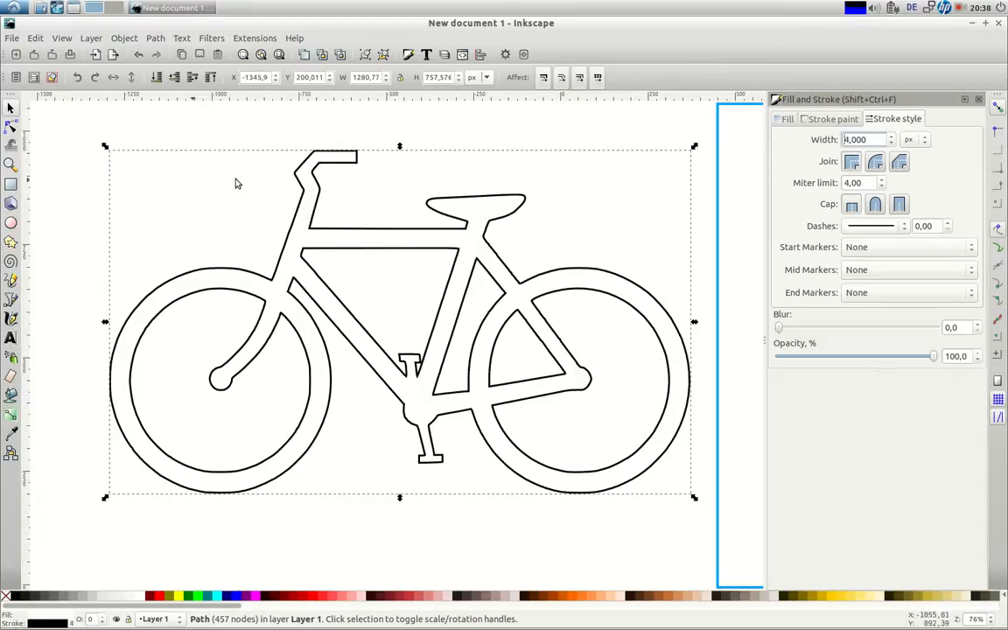
Inset the bicycle outline twice with Path > Inset
left_click(154, 38)
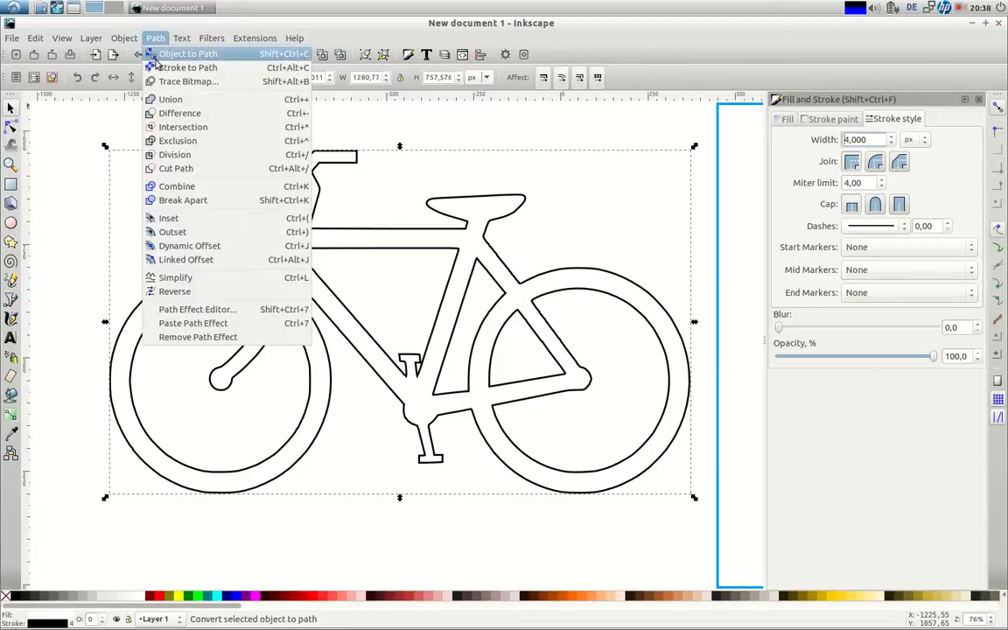
left_click(171, 219)
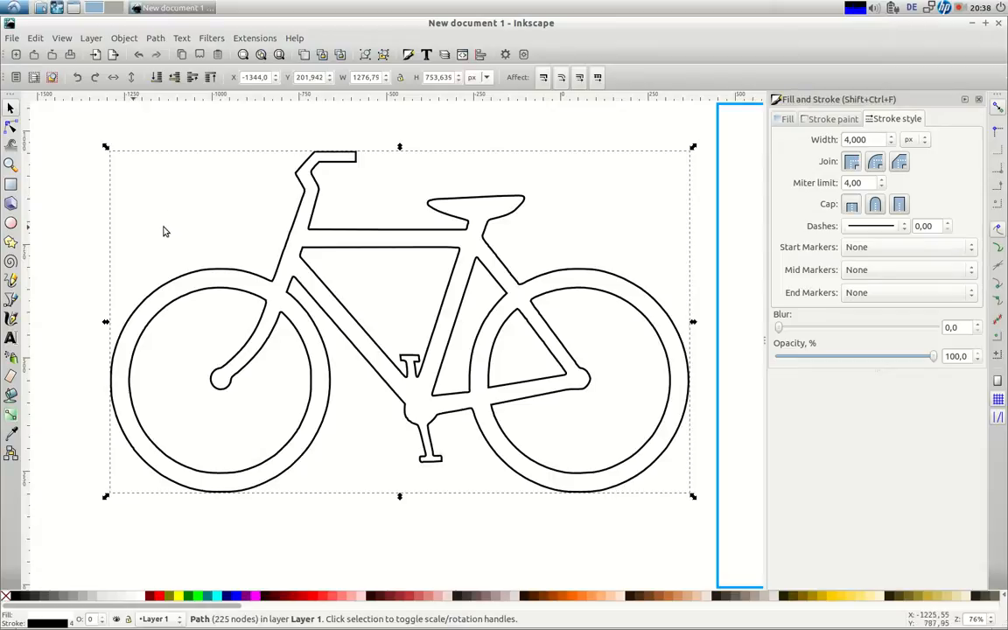
left_click(154, 38)
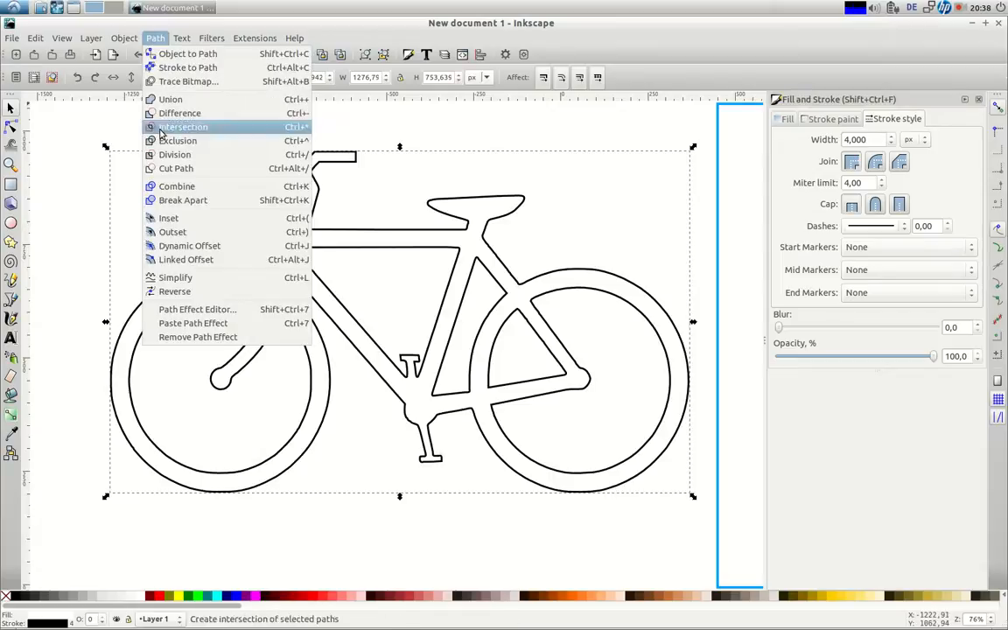
left_click(174, 220)
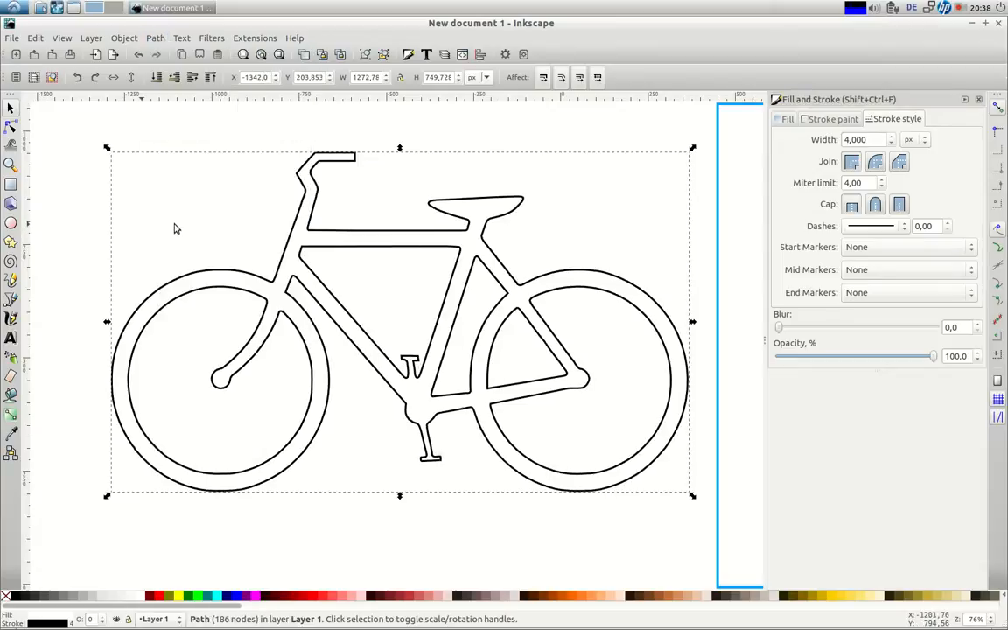
Try a Dynamic Offset to thin the bicycle, then undo it and deselect
left_click(155, 39)
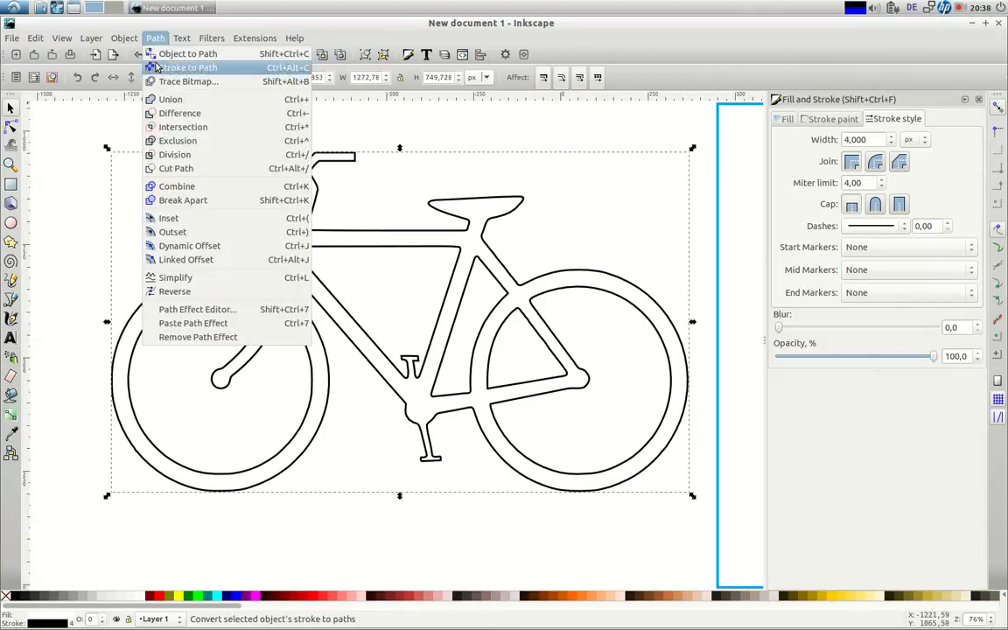
left_click(174, 249)
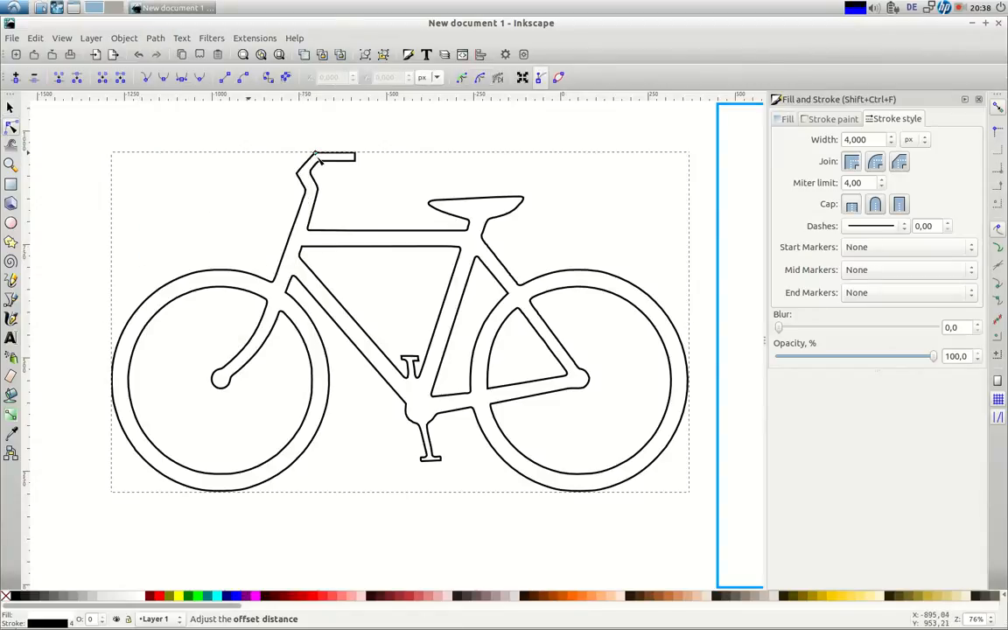
left_click_drag(314, 156, 317, 162)
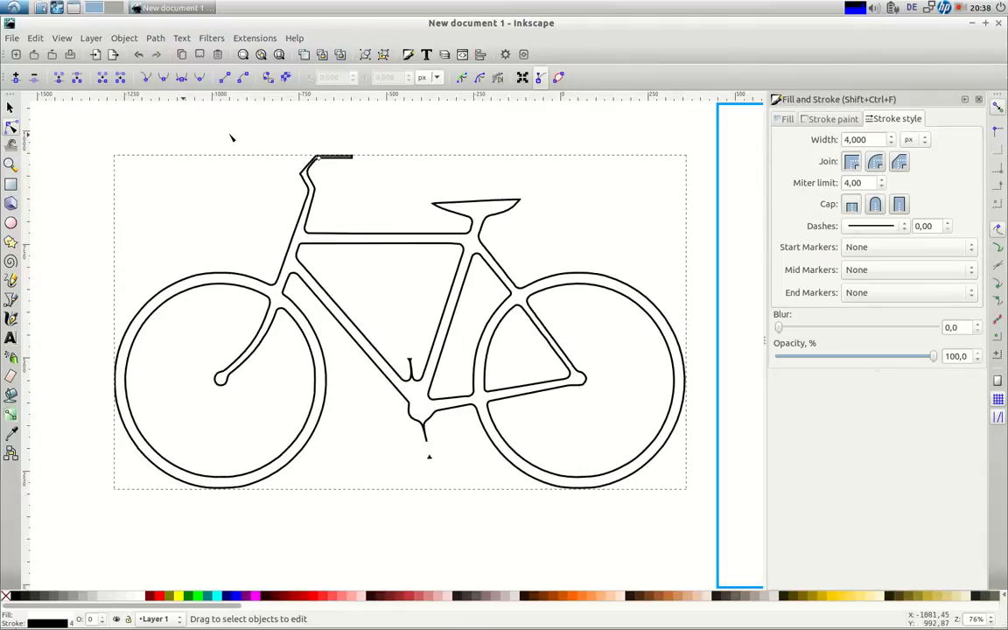
key("ctrl+z")
key("Escape")
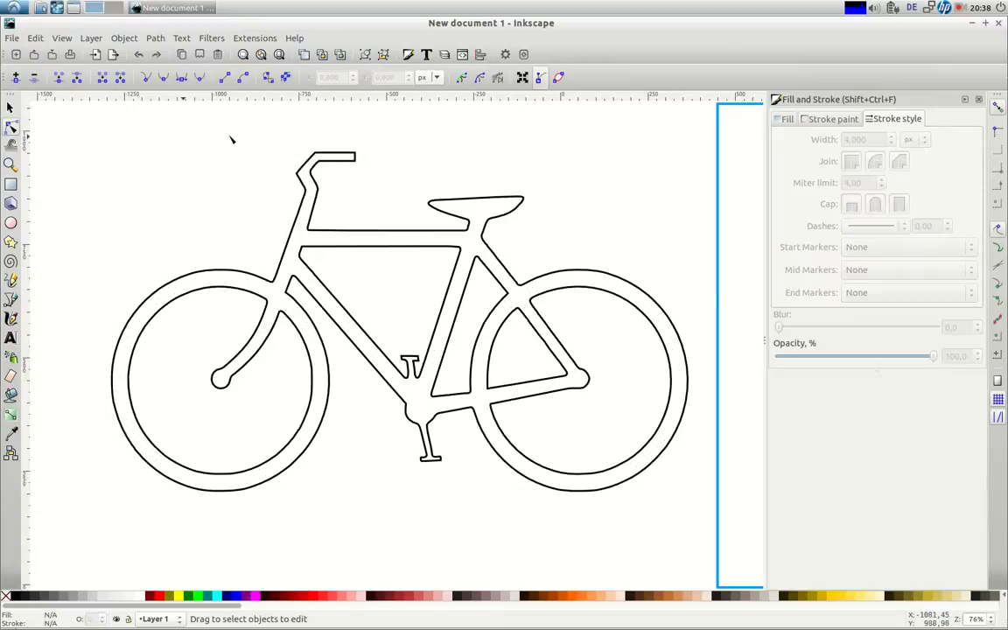
Try Inset with nothing selected, then reselect the whole bicycle with the Selector
left_click(155, 40)
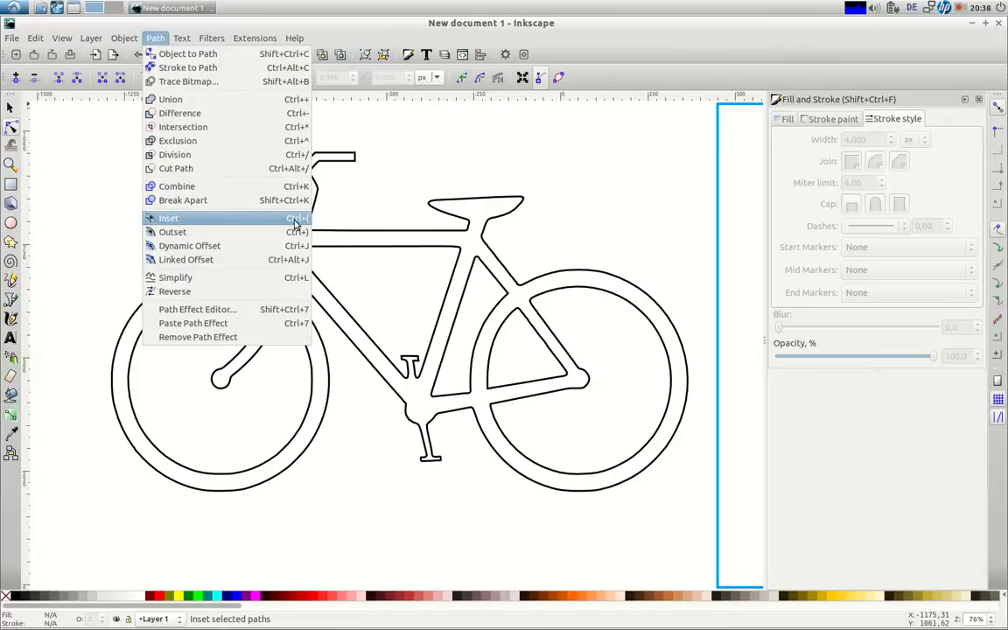
left_click(210, 220)
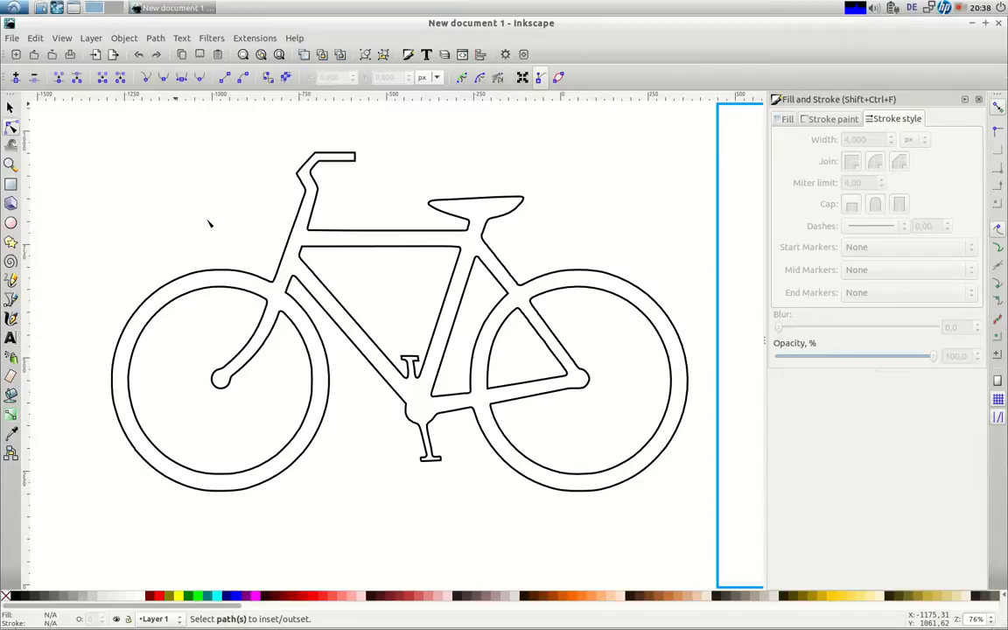
left_click(153, 39)
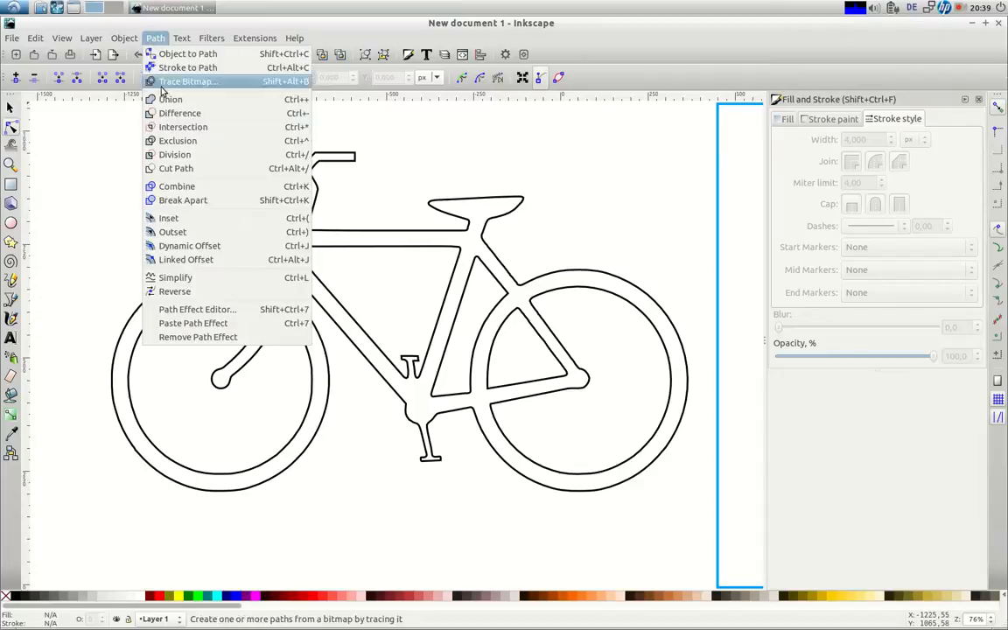
left_click(202, 223)
left_click(221, 349)
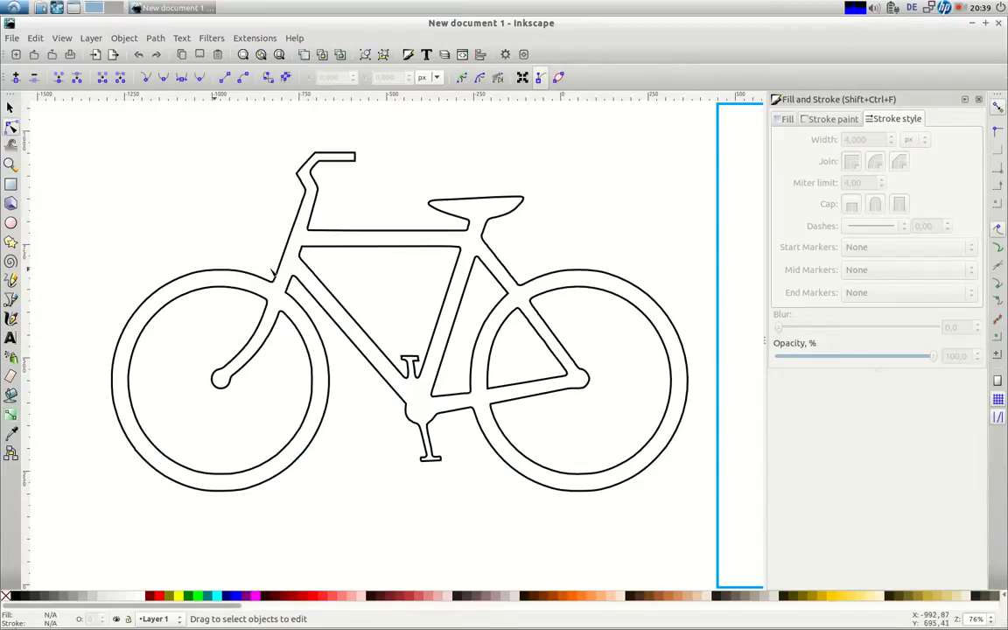
key("Escape")
key("s")
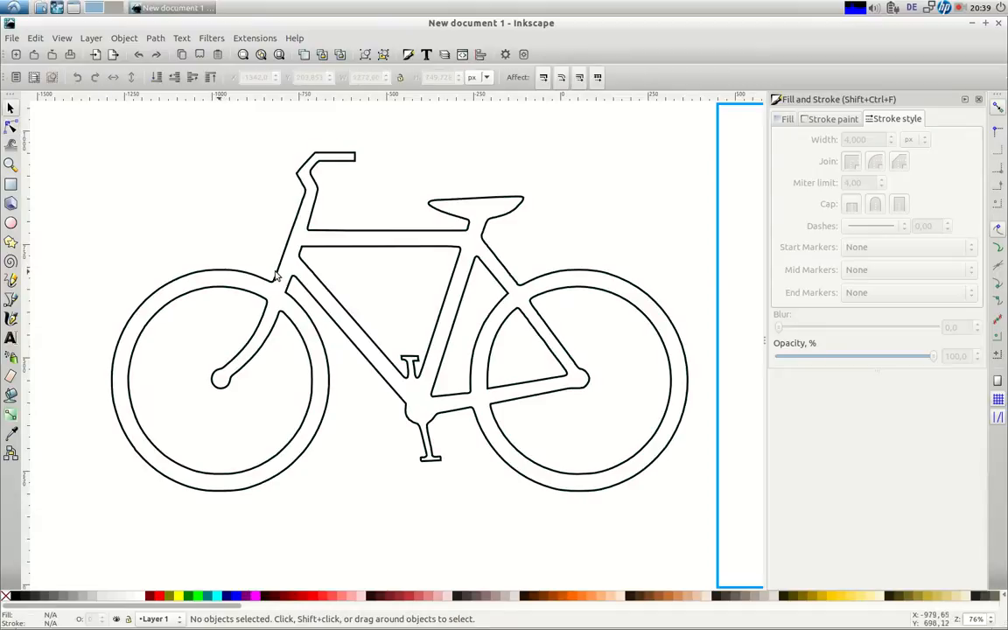
left_click(274, 284)
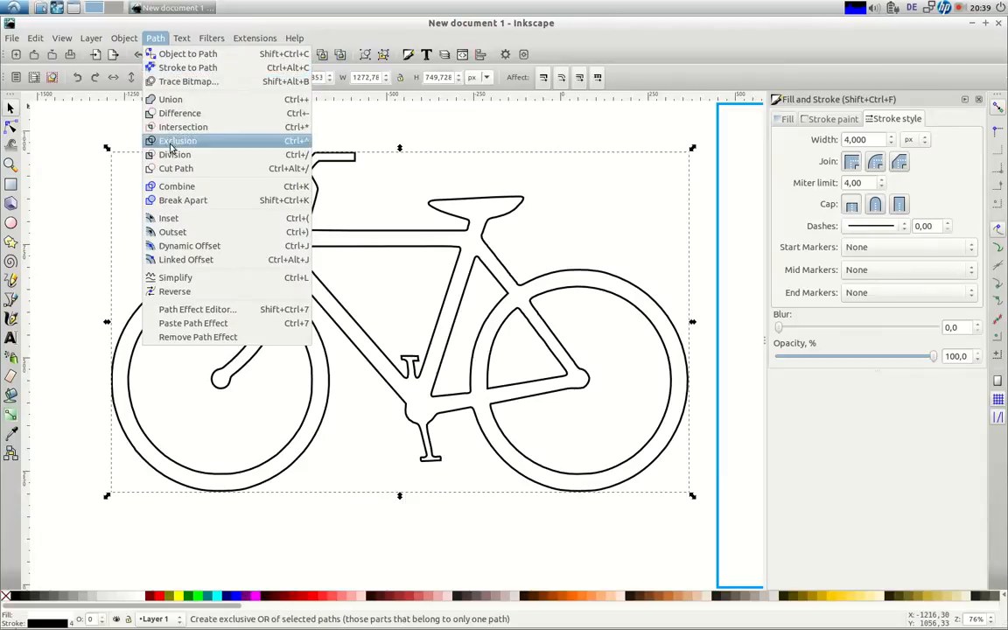
Inset the bicycle outline twice more and zoom out to the whole drawing
left_click(170, 217)
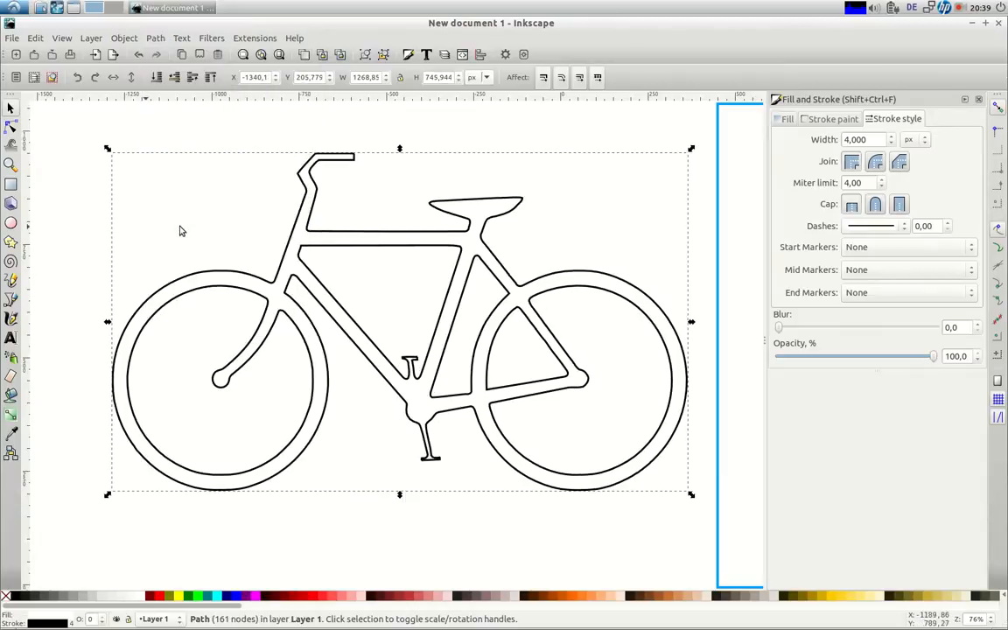
left_click(155, 38)
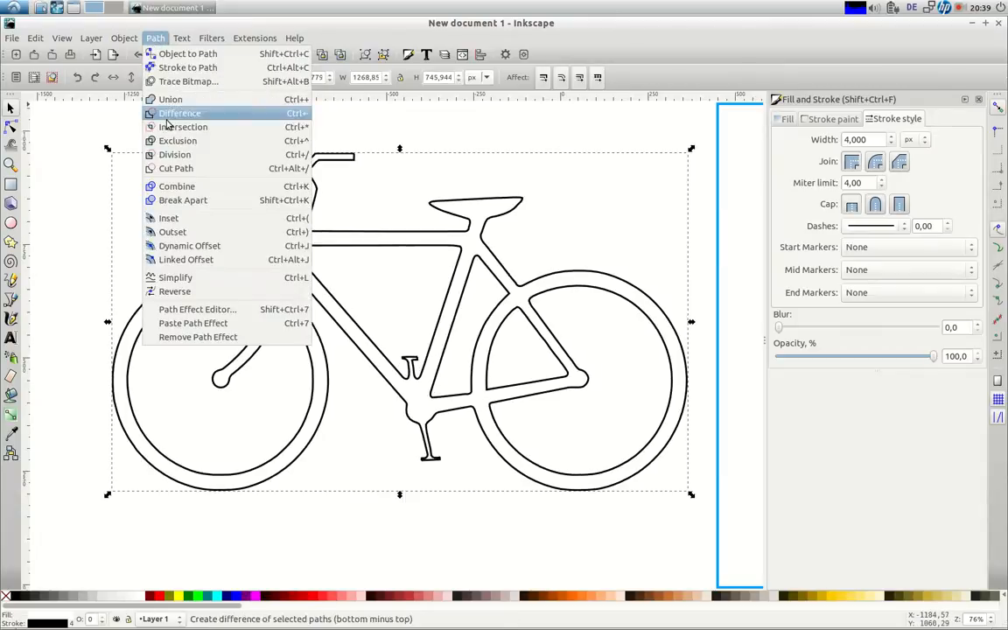
left_click(164, 218)
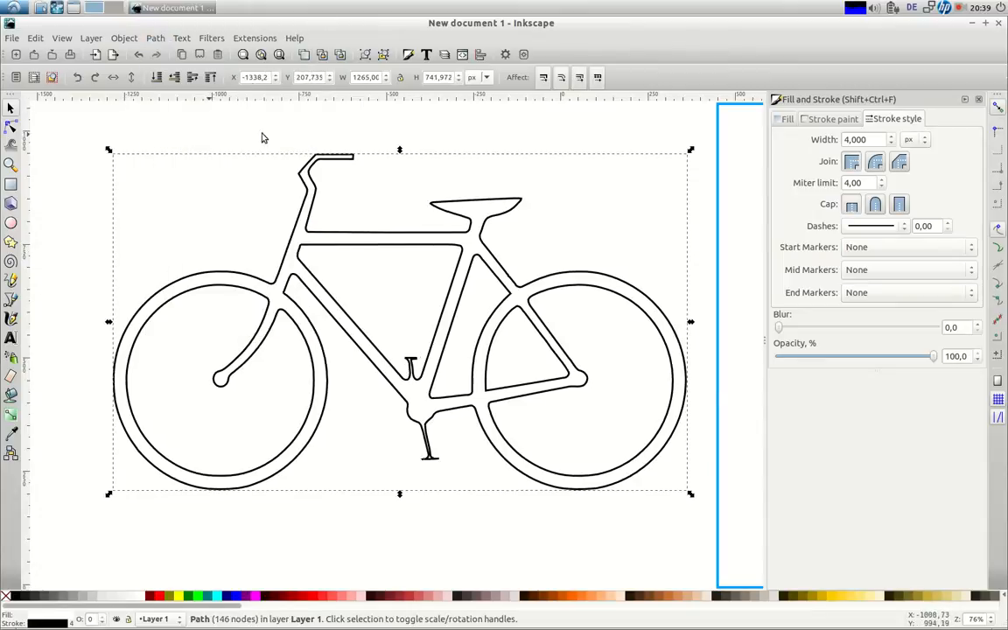
left_click(261, 56)
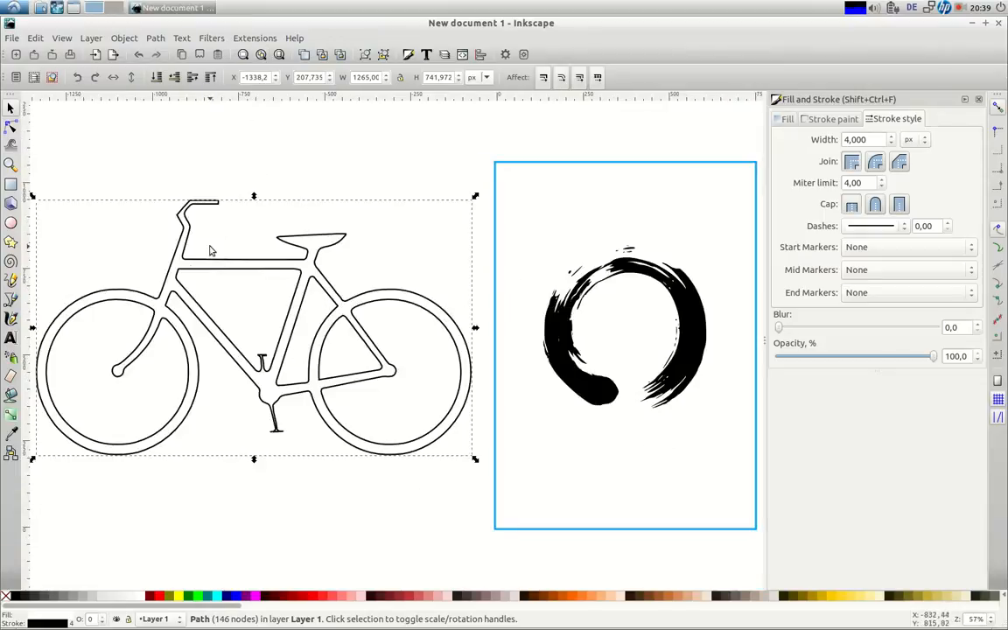
Try the bicycle over the ensō on the page, then move it back left of the circle
mouse_move(210, 271)
left_mouse_down()
mouse_move(225, 286)
mouse_move(279, 292)
mouse_move(522, 291)
mouse_move(691, 246)
left_mouse_up()
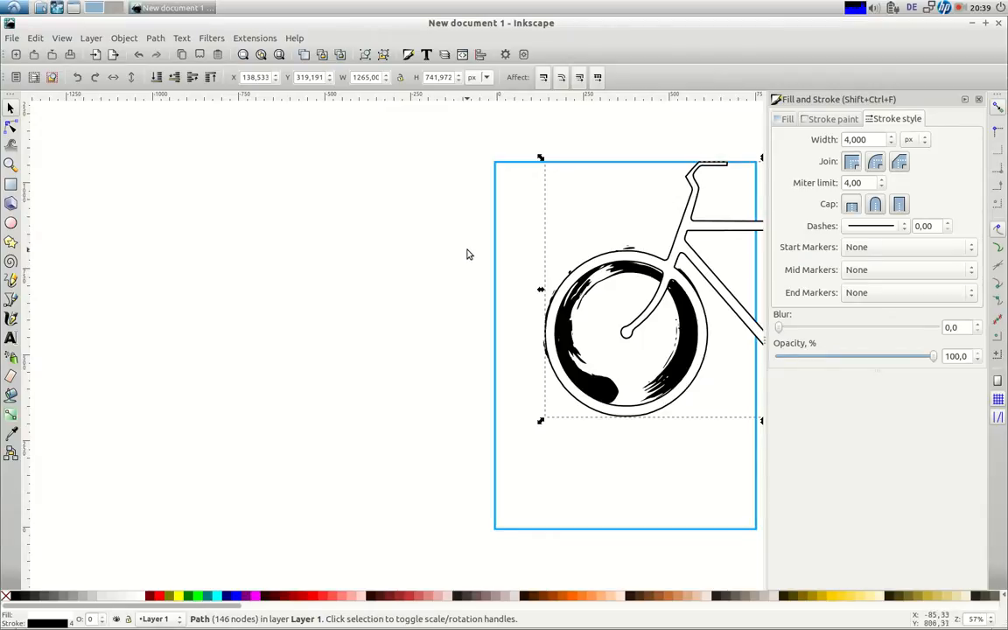
mouse_move(643, 224)
left_mouse_down()
mouse_move(268, 224)
mouse_move(273, 234)
left_mouse_up()
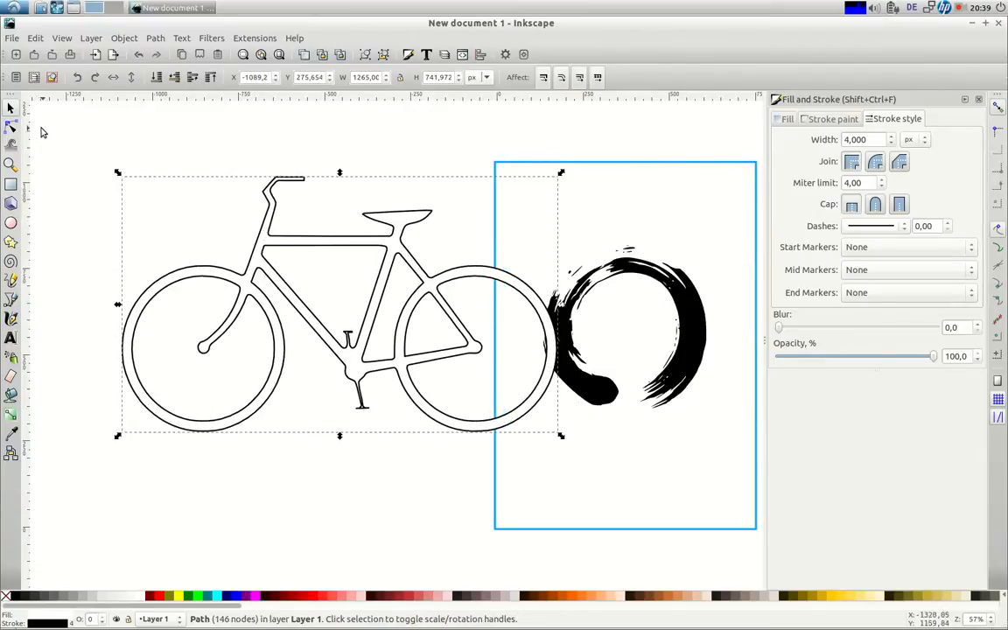
left_click(11, 129)
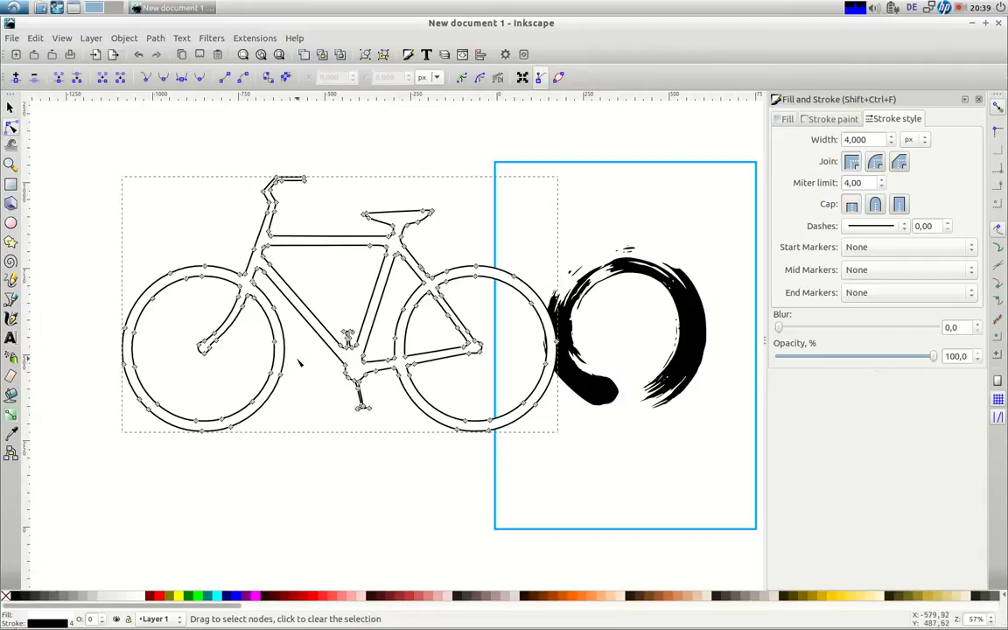
Delete the stray nodes around the bicycle's left wheel rim
left_click_drag(303, 370, 88, 453)
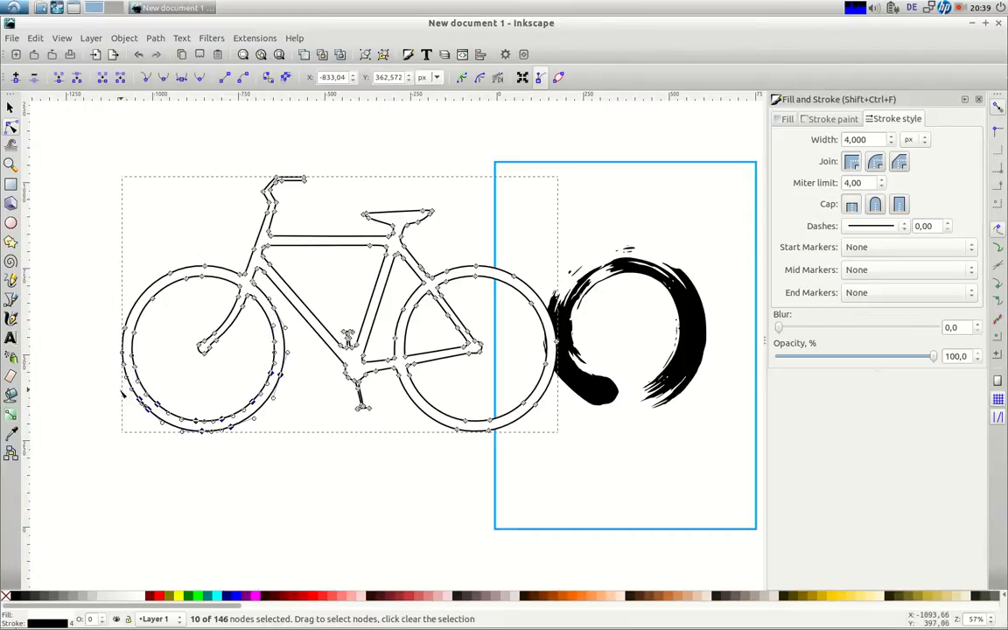
key("Delete")
left_click_drag(142, 348, 66, 267)
key("Delete")
left_click_drag(131, 234, 215, 301)
key("Delete")
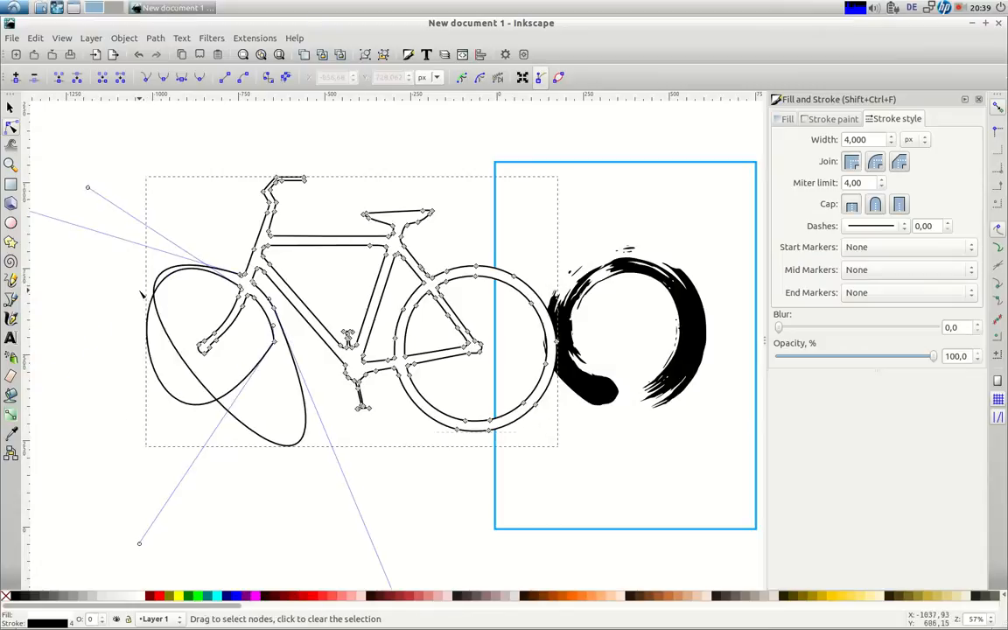
left_click_drag(300, 365, 247, 262)
key("Delete")
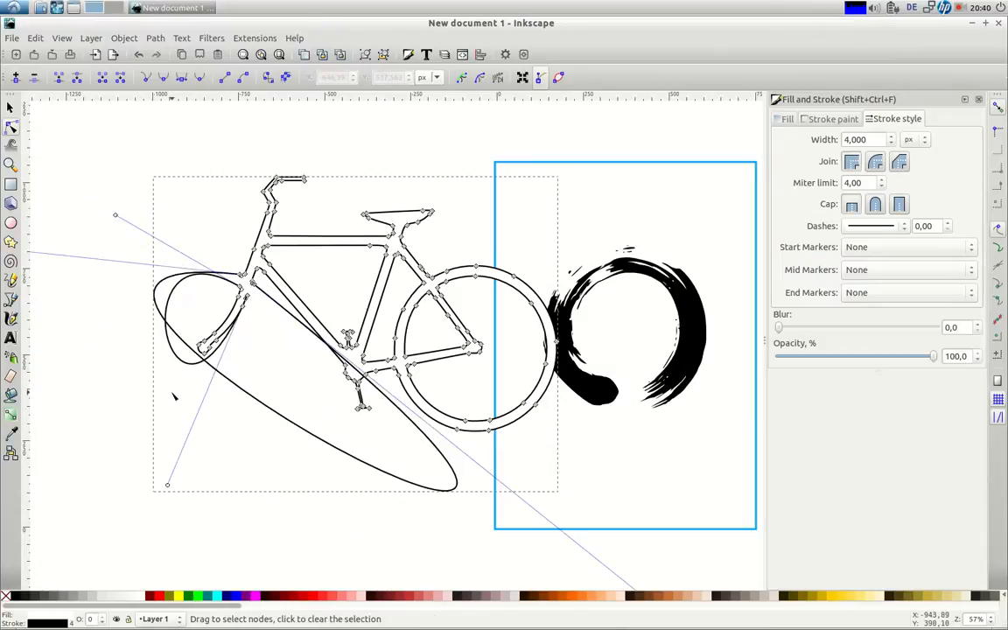
Zoom in on the seat tube and delete the extra frame-junction and curve nodes
left_click(11, 163)
left_click_drag(208, 244, 280, 326)
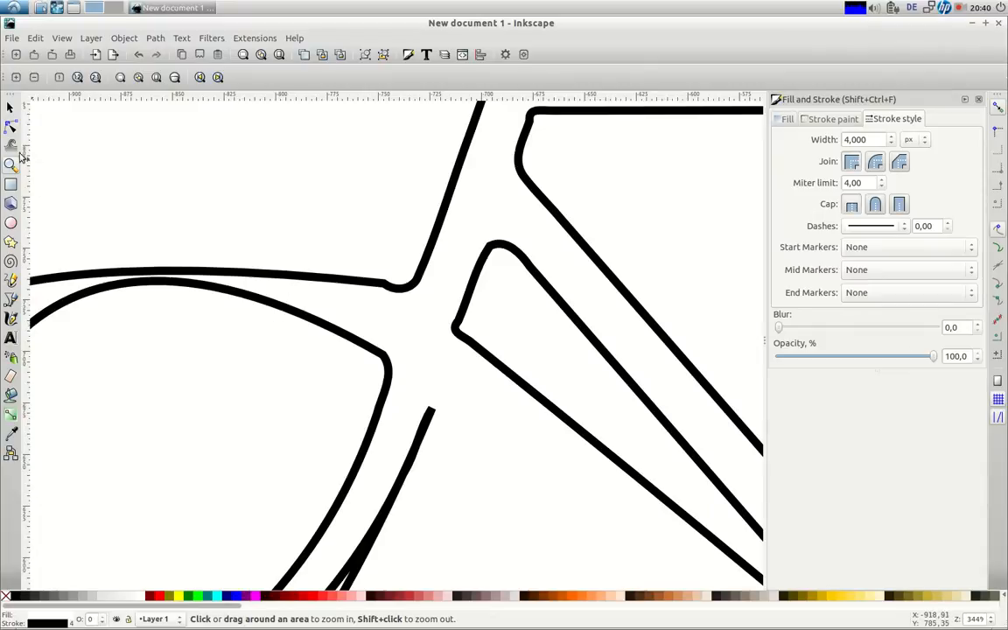
left_click(11, 126)
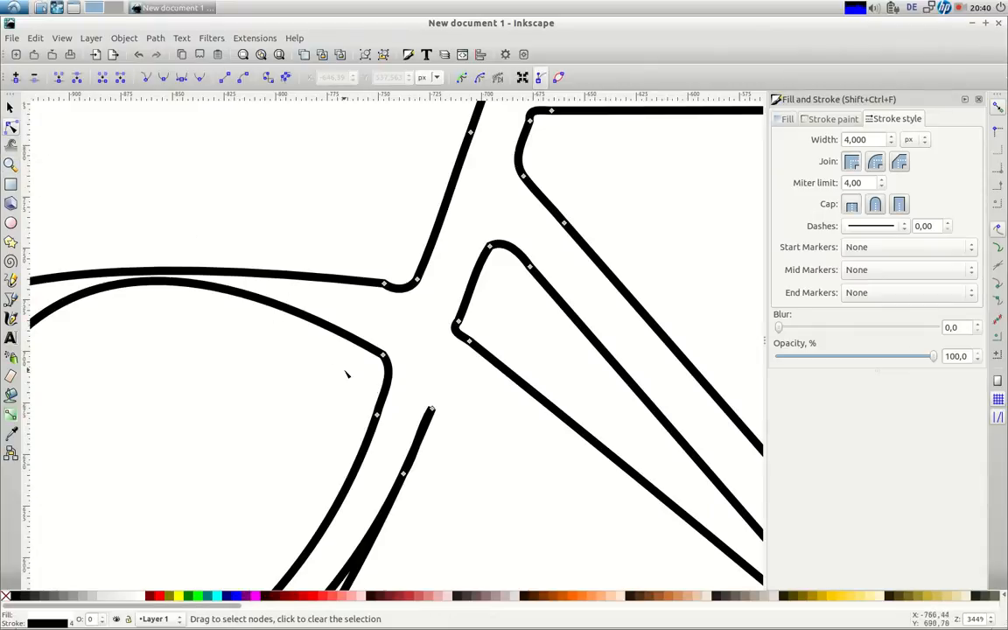
left_click_drag(486, 338, 458, 357)
key("Delete")
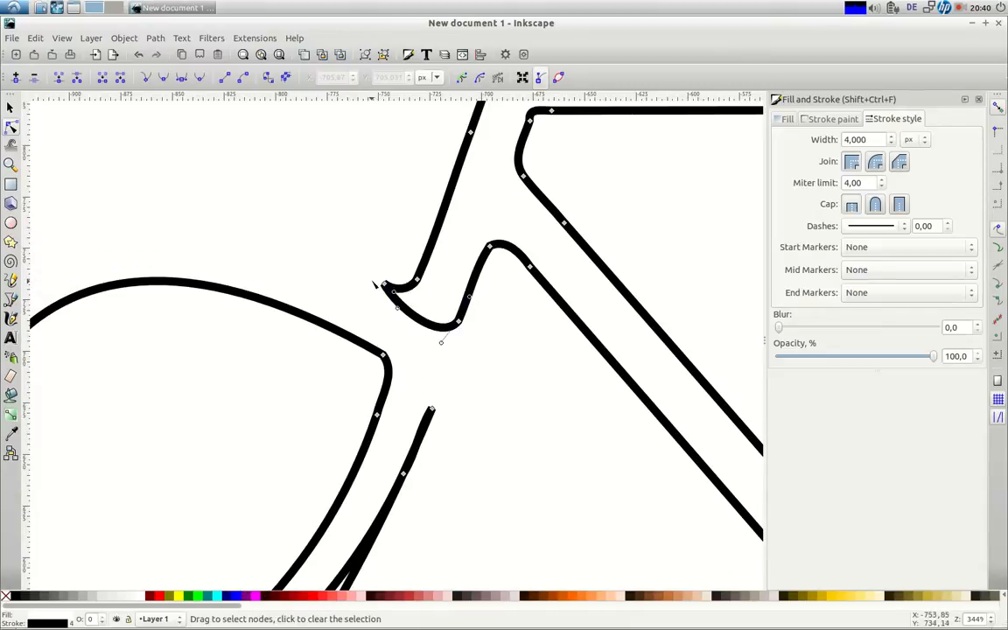
left_click_drag(367, 266, 392, 306)
key("Delete")
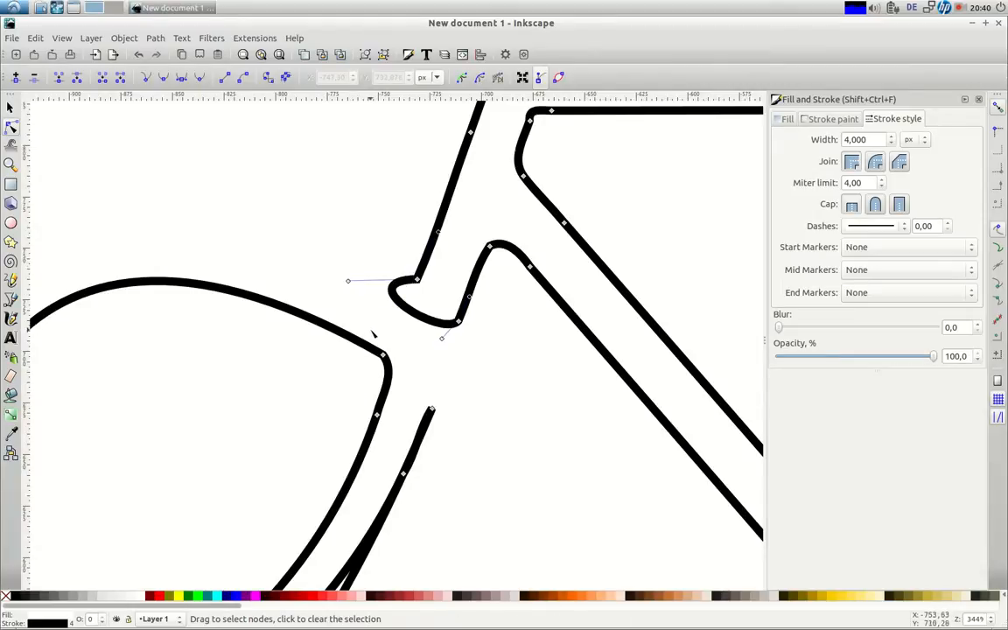
left_click(382, 354)
key("Delete")
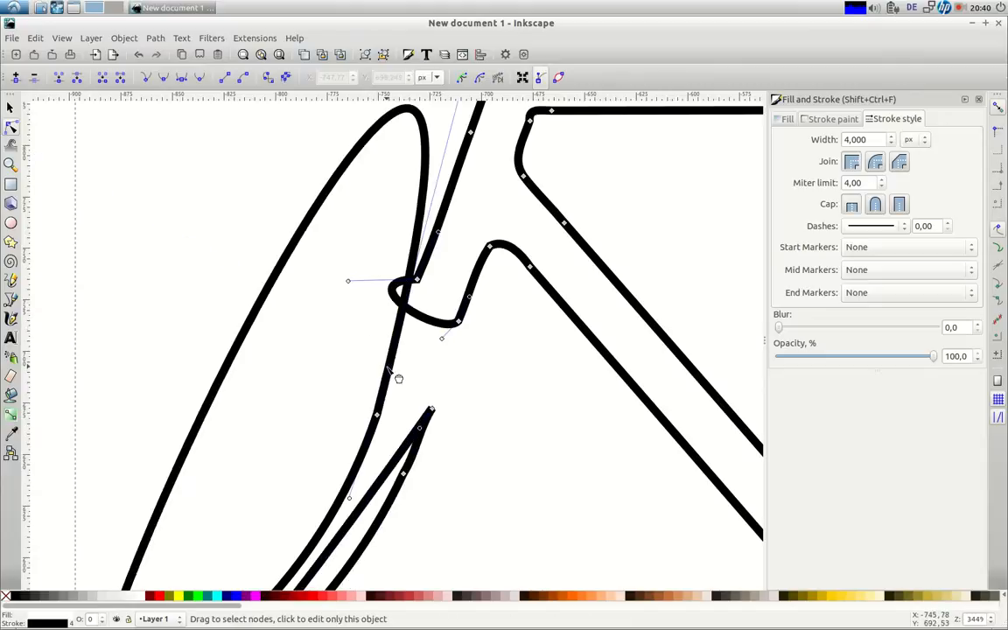
Turn the looping stem segments into straight lines and fit the page in view
left_click_drag(332, 360, 448, 441)
left_click_drag(337, 377, 455, 435)
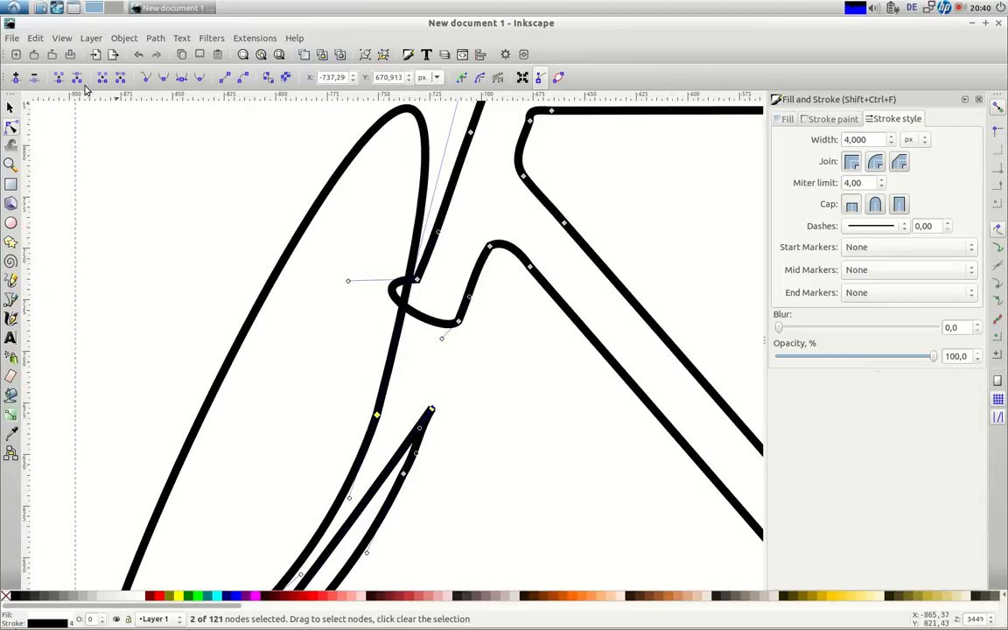
left_click(224, 78)
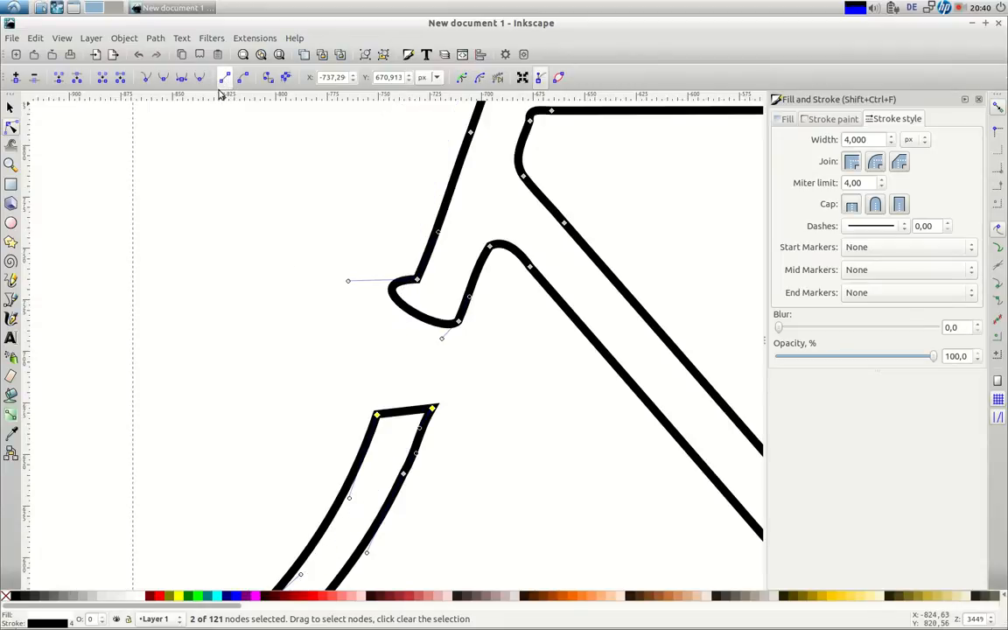
left_click_drag(329, 234, 389, 255)
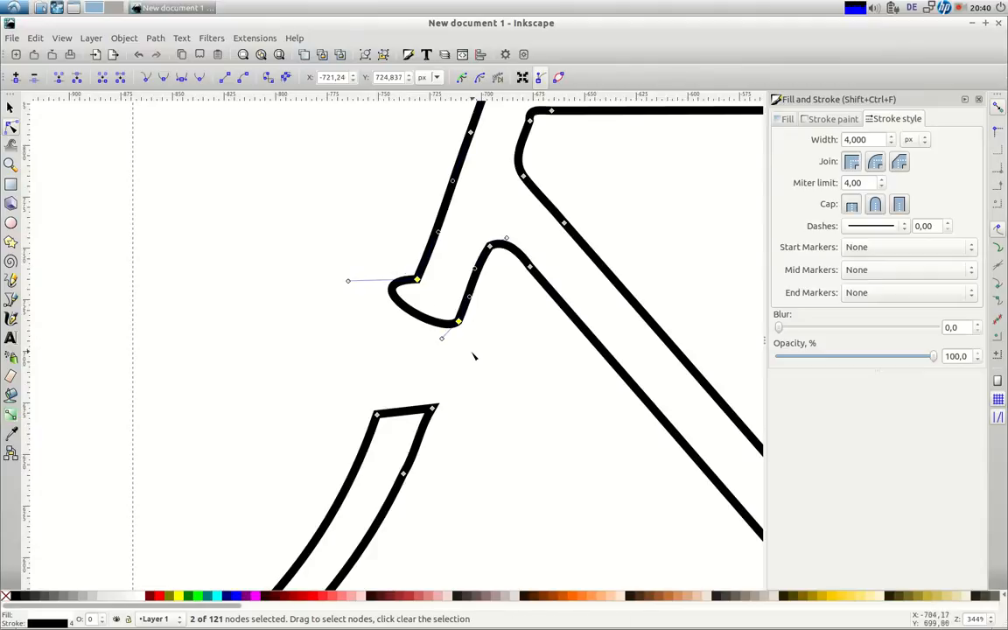
left_click(224, 78)
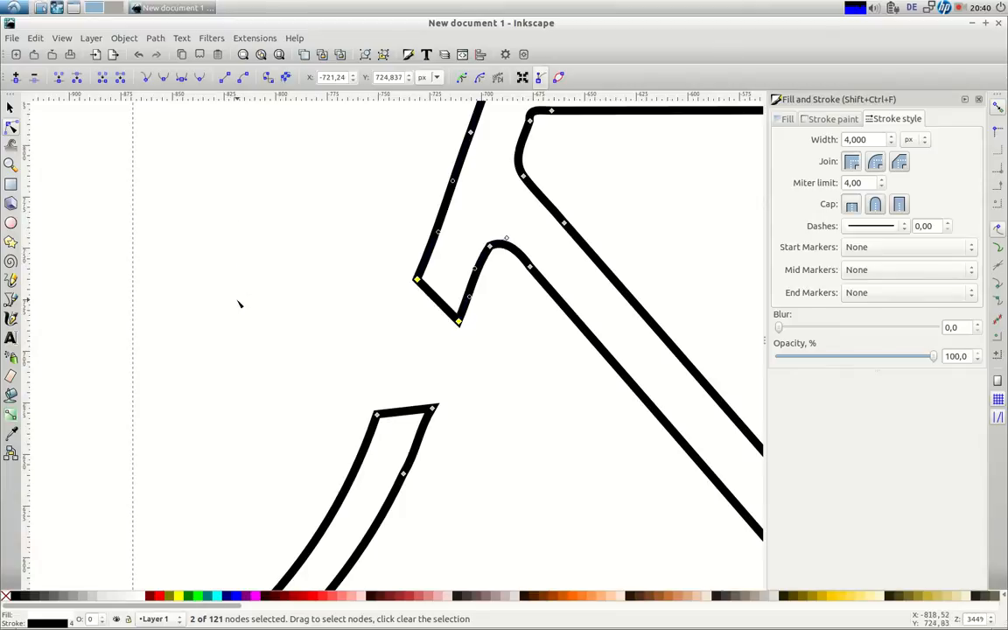
left_click(279, 55)
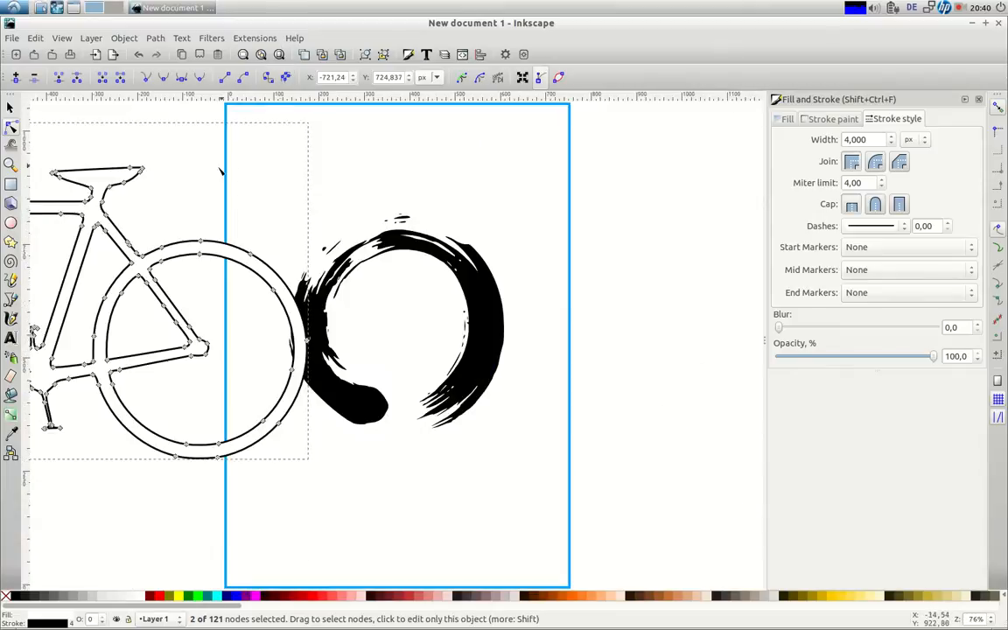
Move the bicycle to the page's right side, reorder it with Lower to Bottom and Raise, overlapping the circle
key("s")
left_click_drag(125, 186, 682, 175)
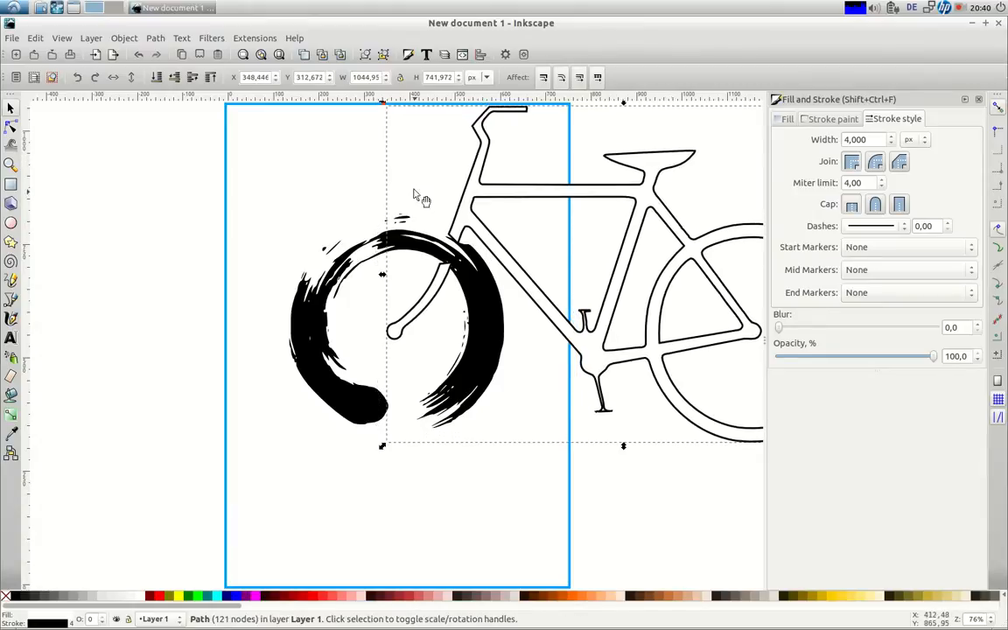
left_click(158, 77)
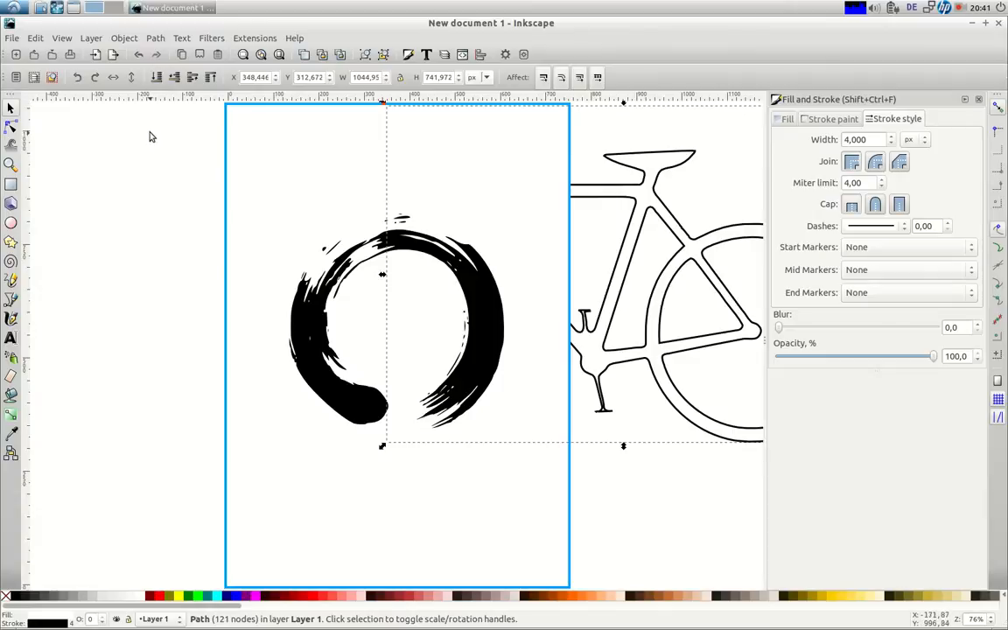
left_click(192, 79)
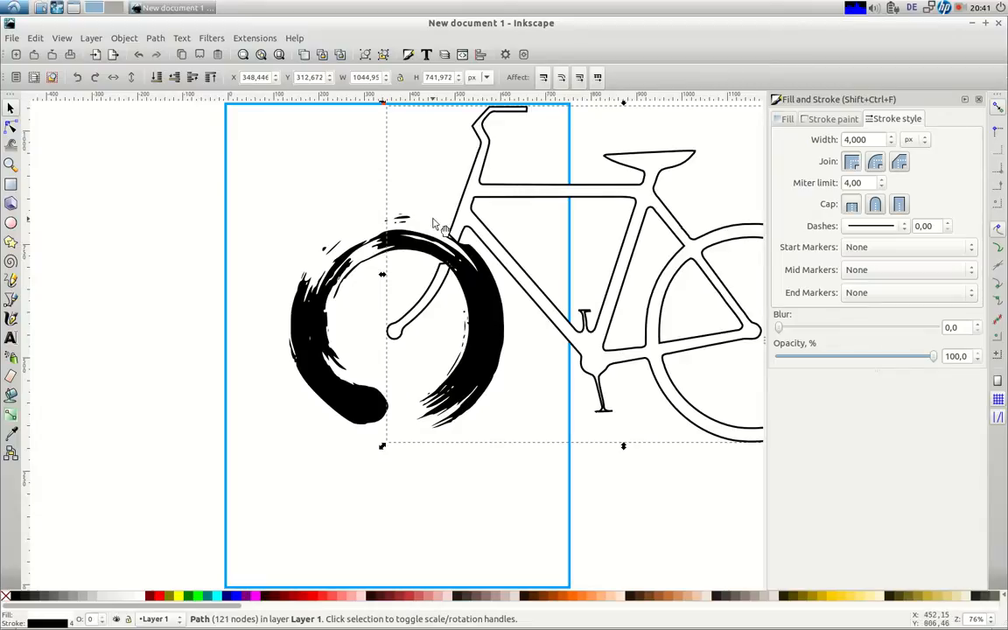
left_click_drag(636, 171, 731, 215)
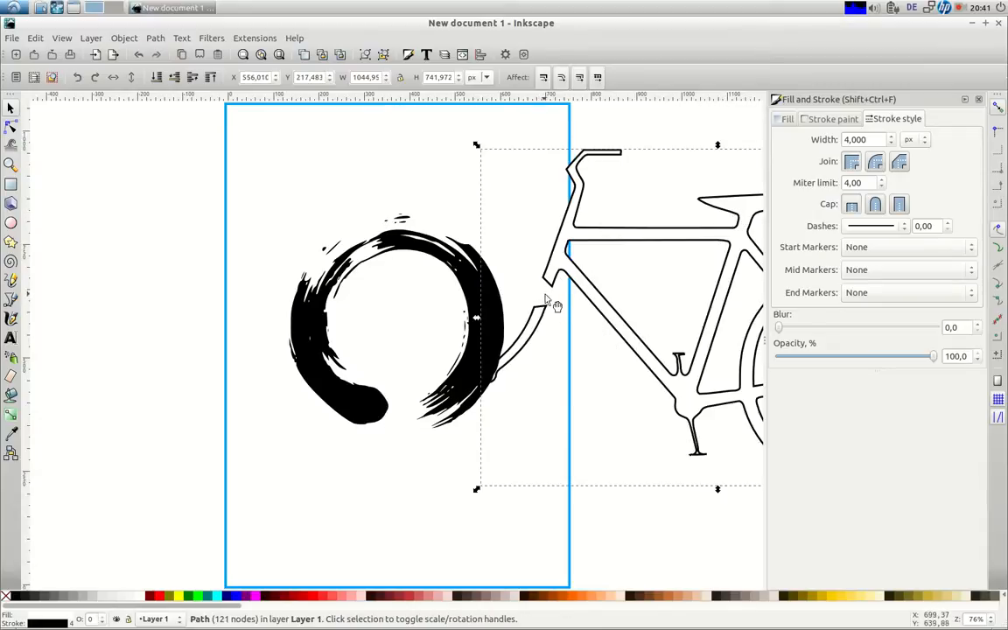
left_click_drag(585, 225, 485, 189)
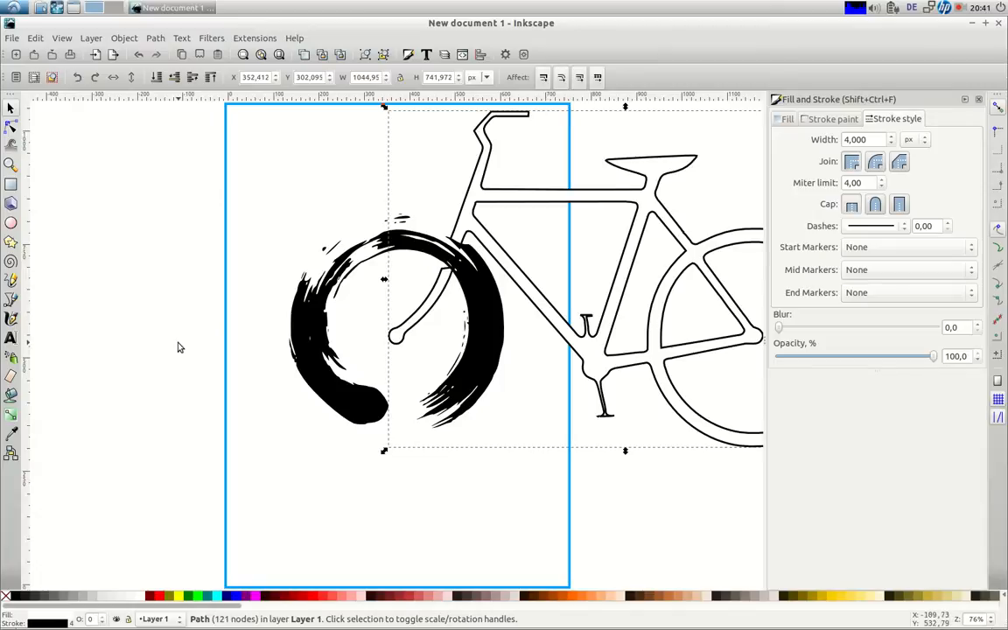
left_click(11, 243)
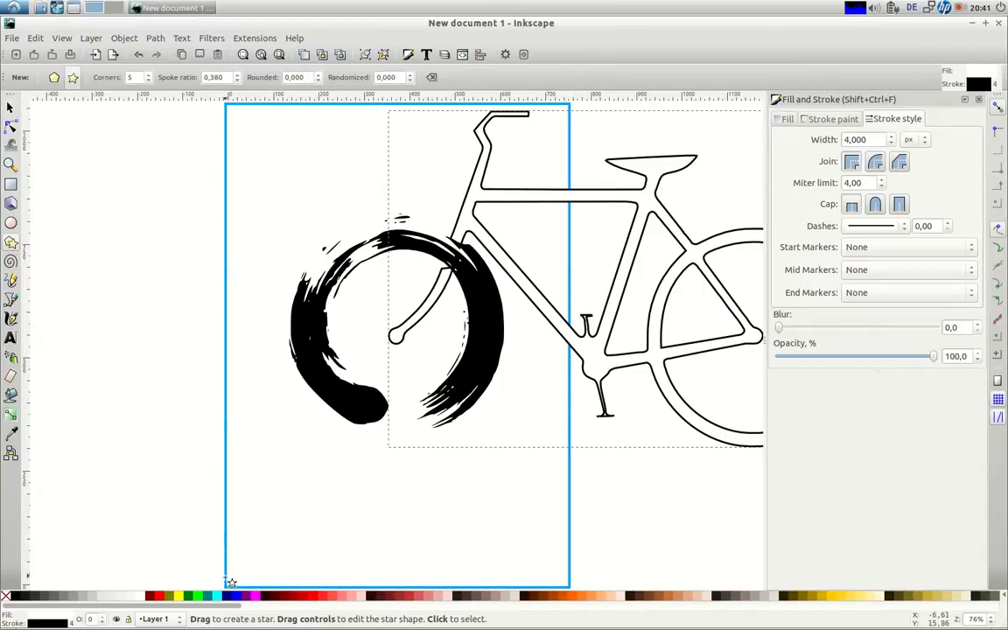
Draw a large five-pointed star and move and resize it over the page
left_click_drag(234, 586, 515, 499)
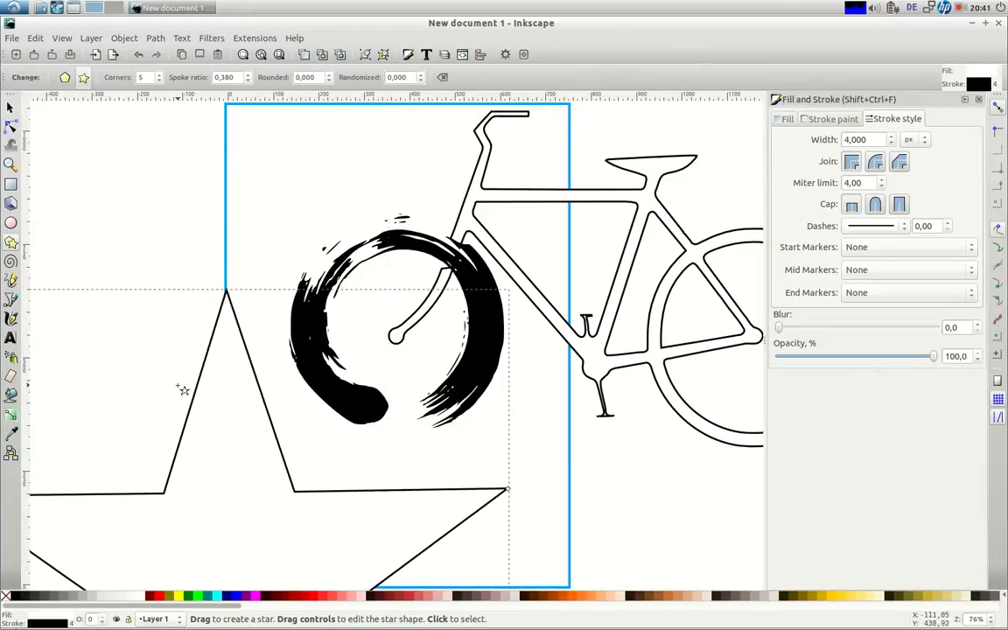
key("s")
left_click_drag(208, 388, 376, 203)
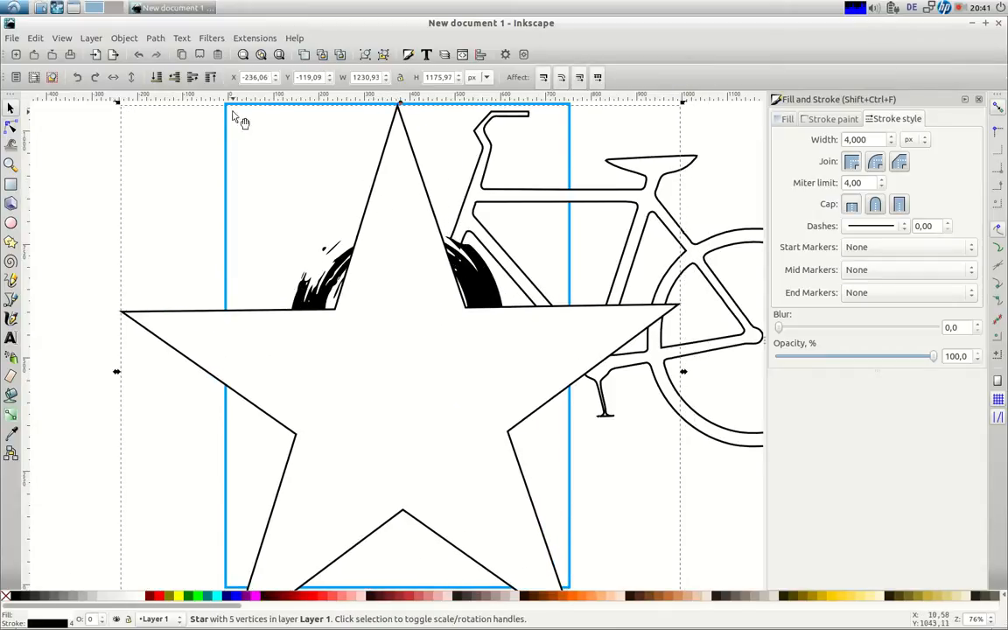
left_click(243, 54)
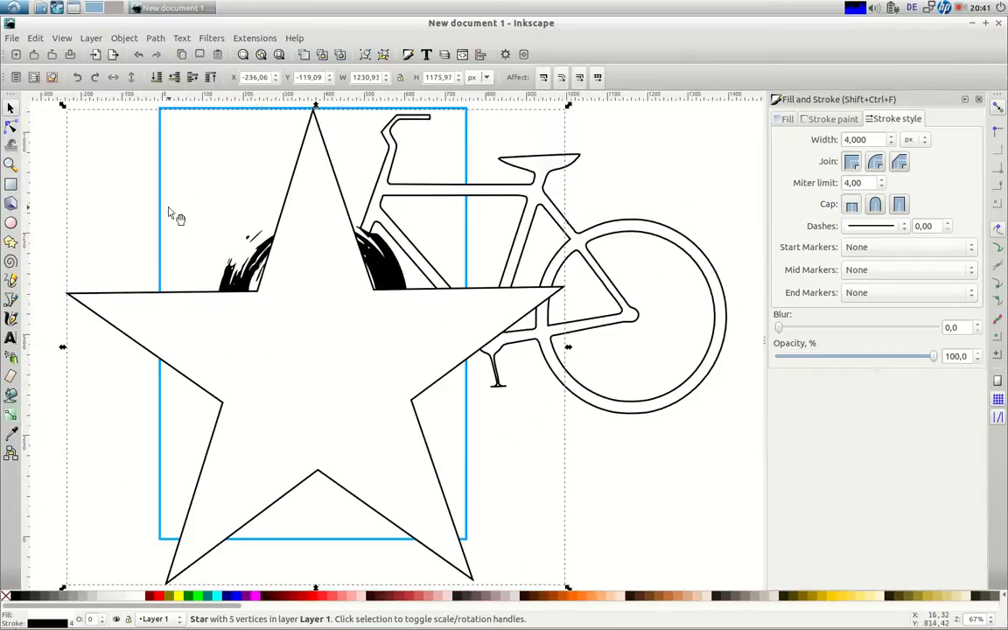
left_click_drag(63, 106, 188, 225)
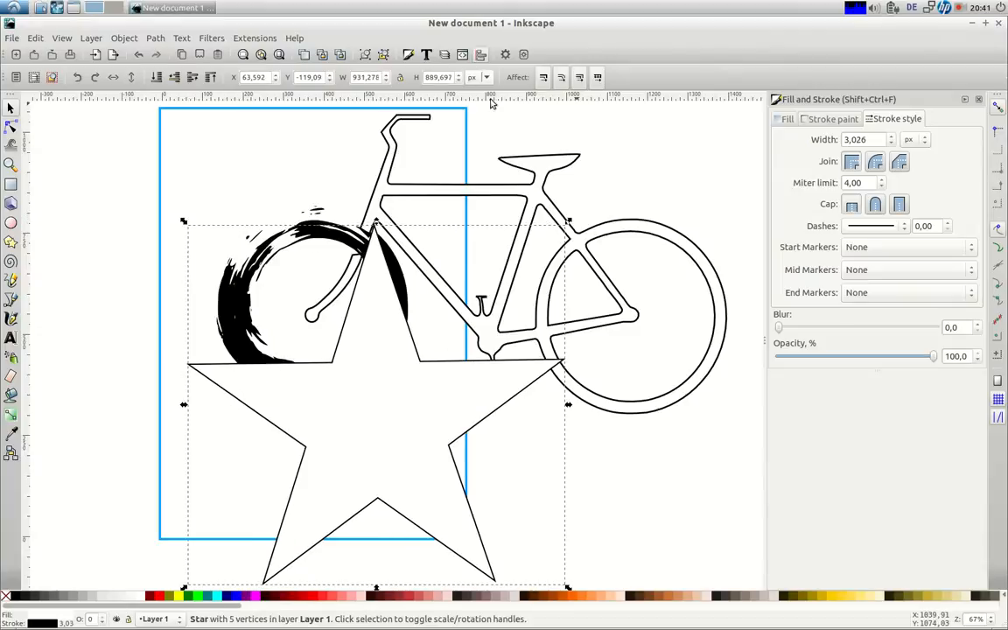
Centre the star horizontally on the page, nudge it up, enlarge it, and re-centre
left_click(480, 55)
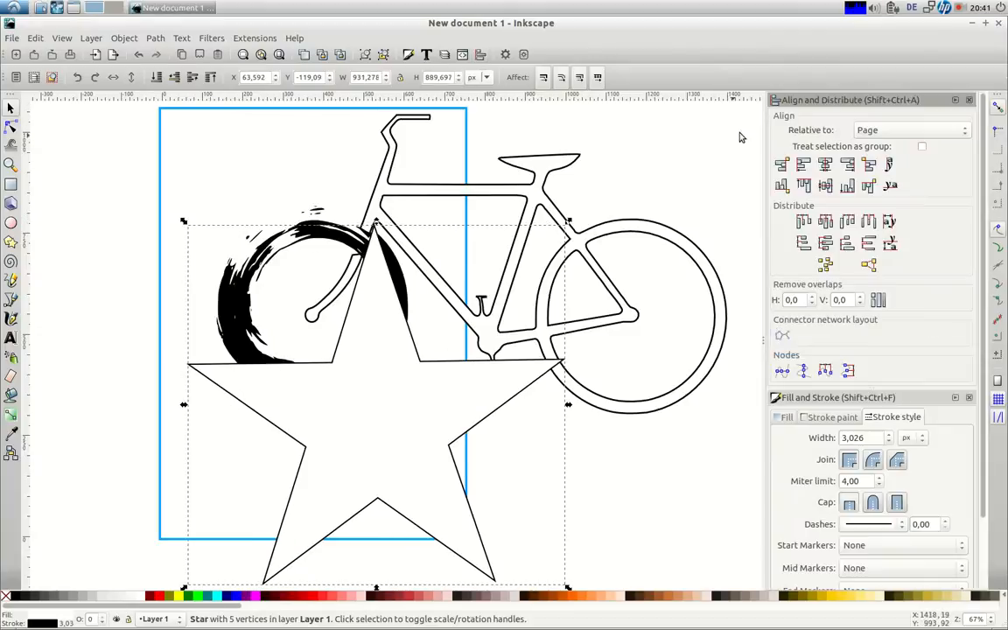
left_click(824, 165)
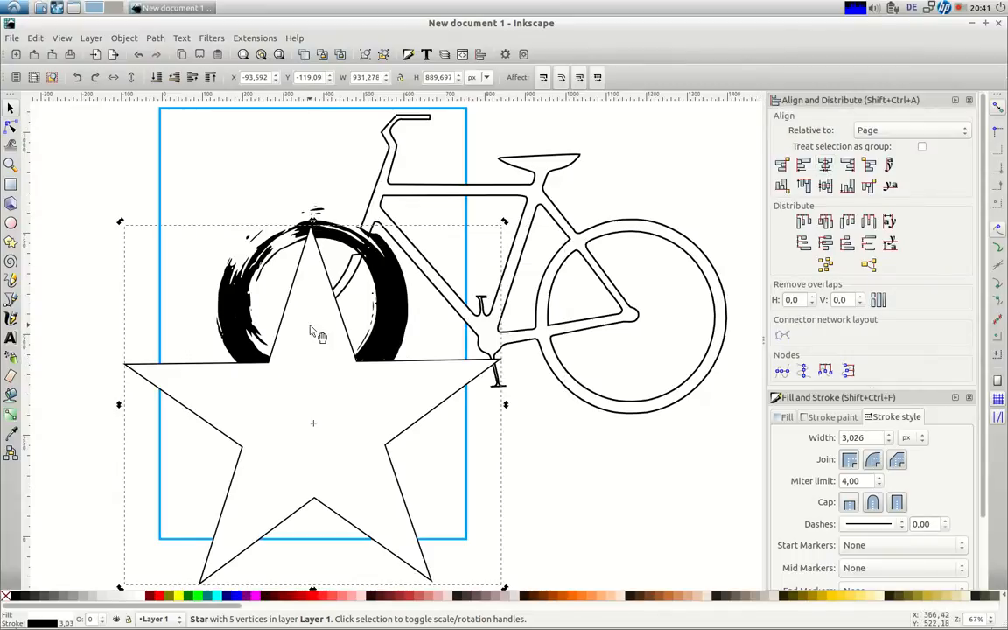
key("shift+Up")
key("shift+Up")
key("shift+Up")
key("shift+Up")
key("shift+Up")
key("shift+Up")
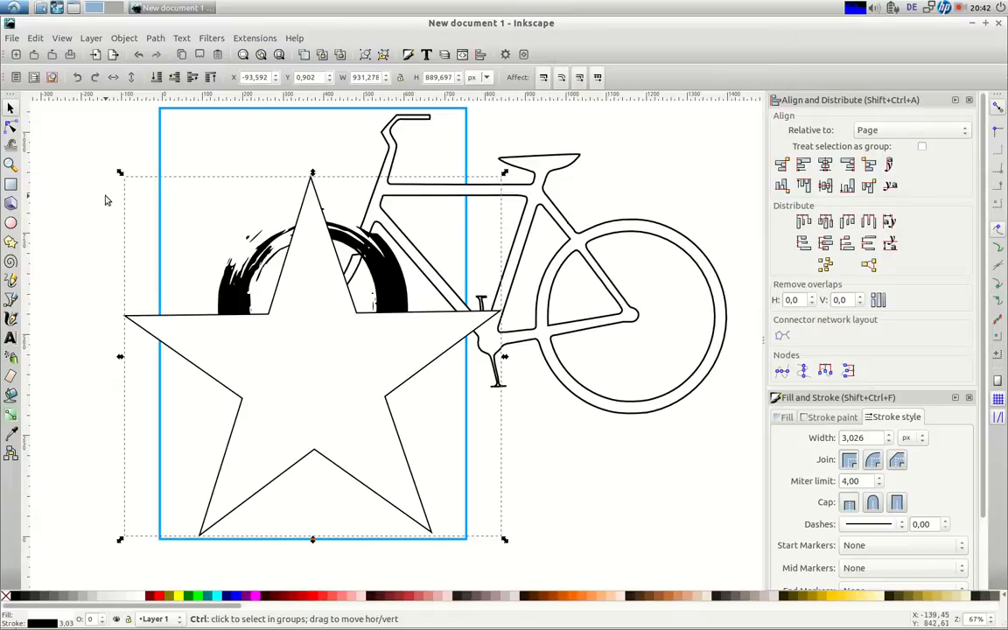
left_click_drag(120, 171, 45, 99)
left_click(825, 165)
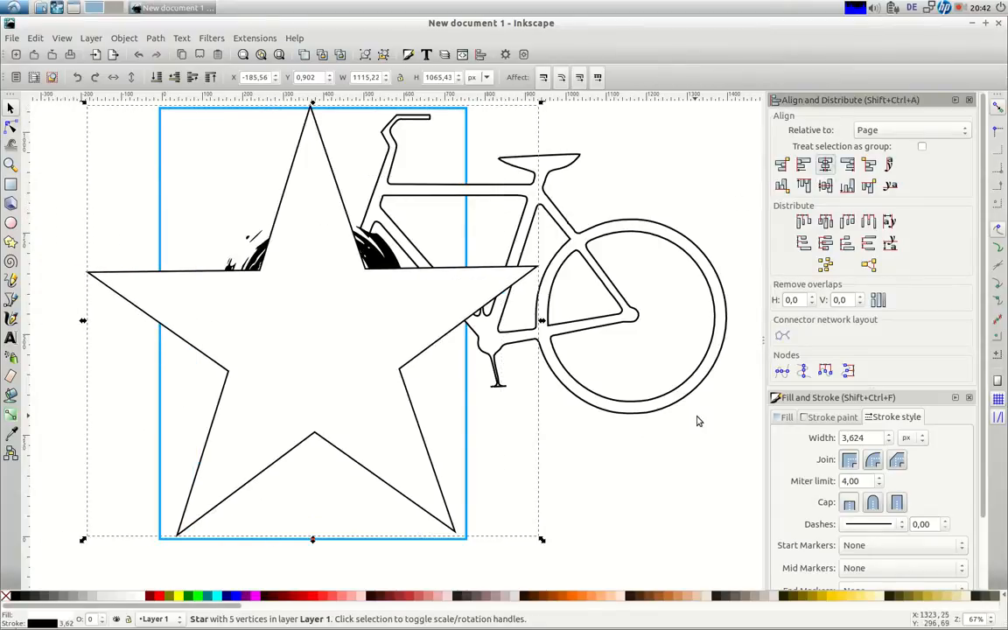
Remove the star's fill, enlarge and centre the ensō inside it, and nudge the bicycle down
left_click(786, 418)
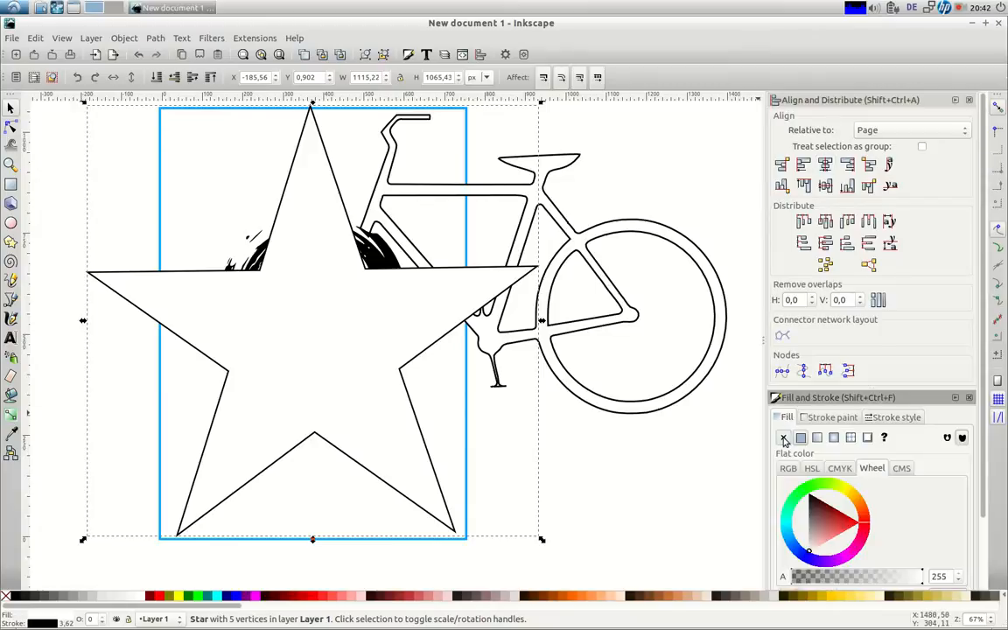
left_click(784, 439)
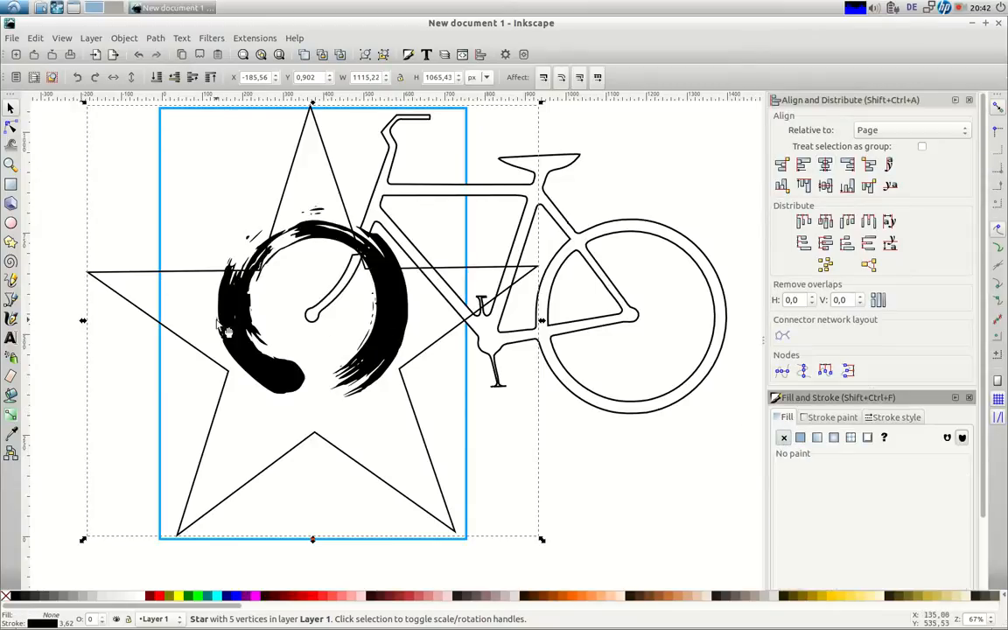
left_click_drag(212, 322, 231, 349)
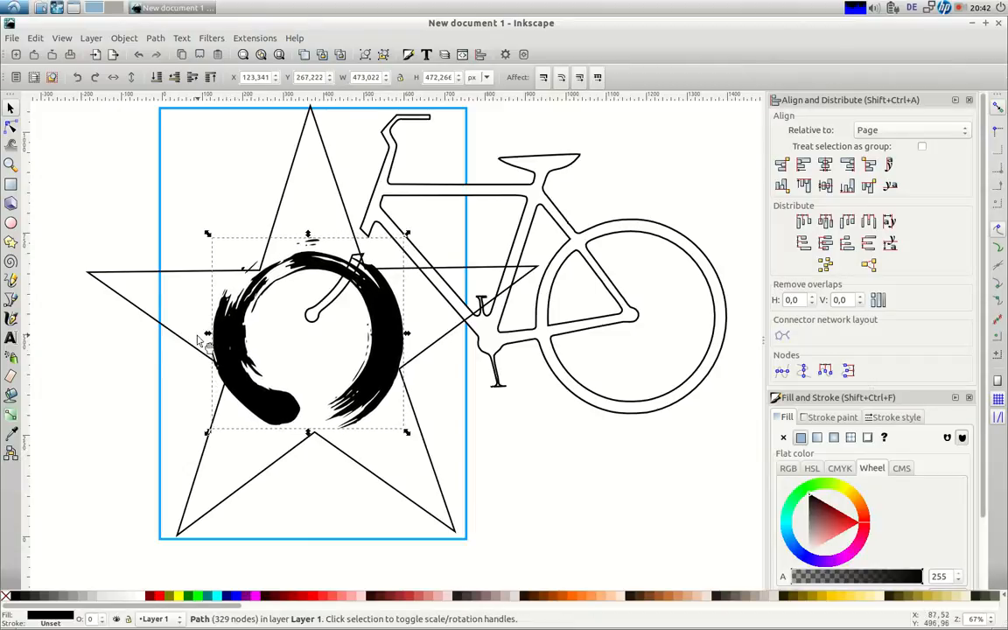
left_click_drag(207, 234, 191, 223)
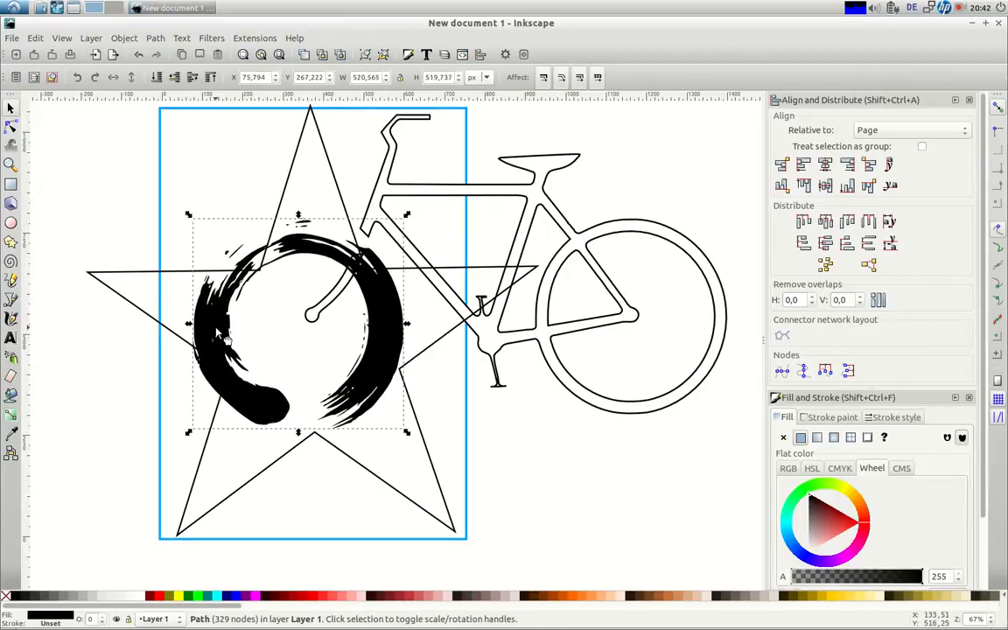
left_click_drag(225, 333, 238, 354)
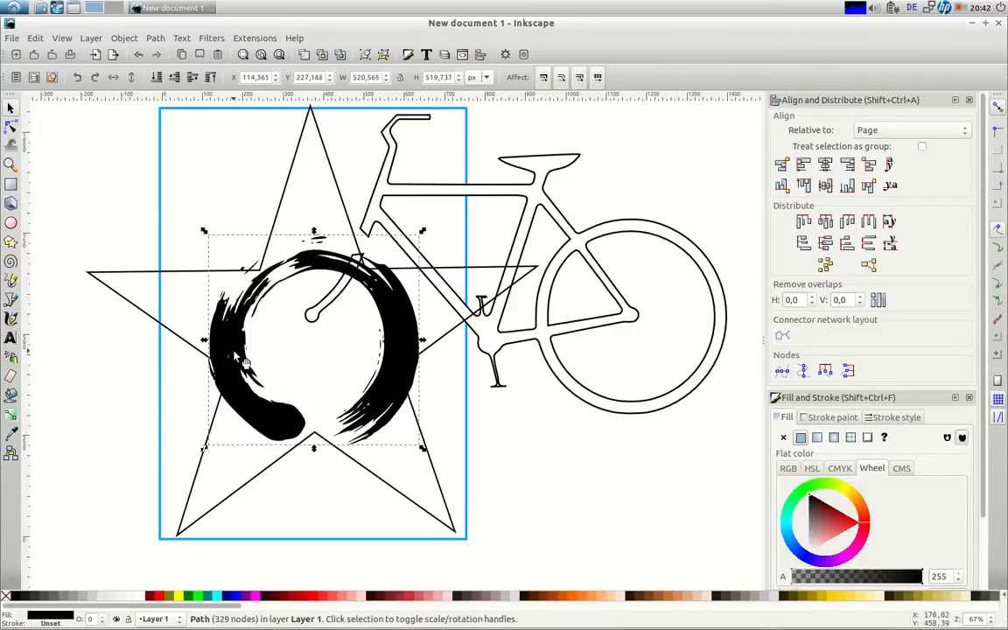
left_click_drag(529, 185, 533, 214)
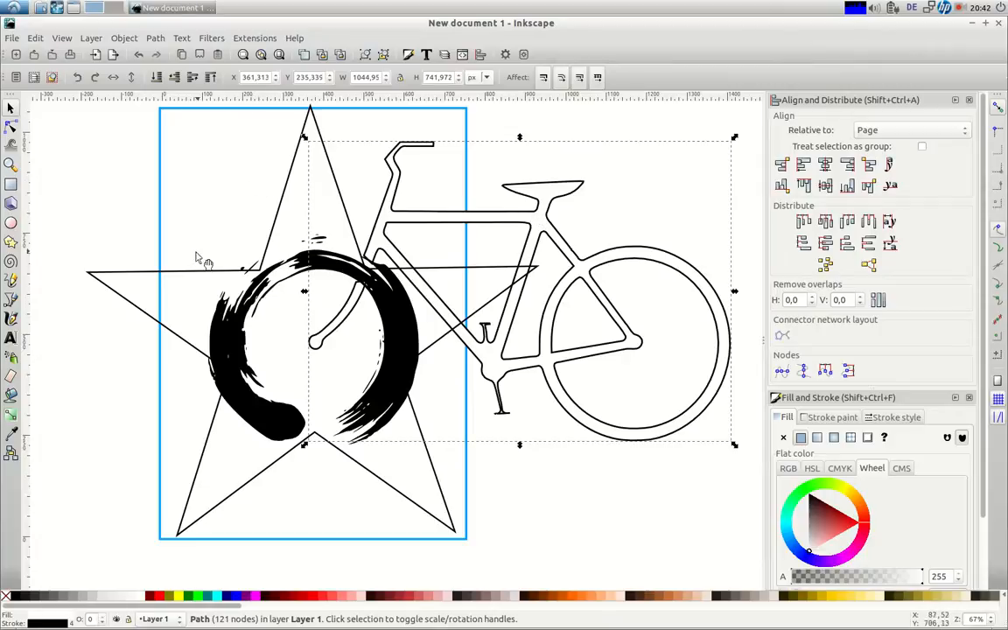
Fade the star outline to about 19% opacity, then deselect it
left_click(118, 275)
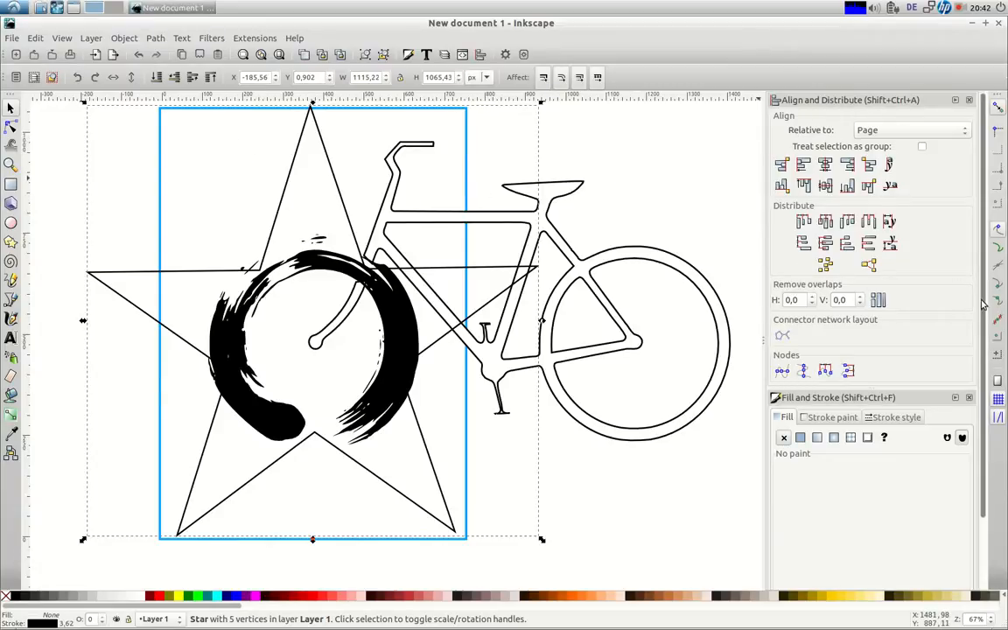
scroll(962, 350, "down", 3)
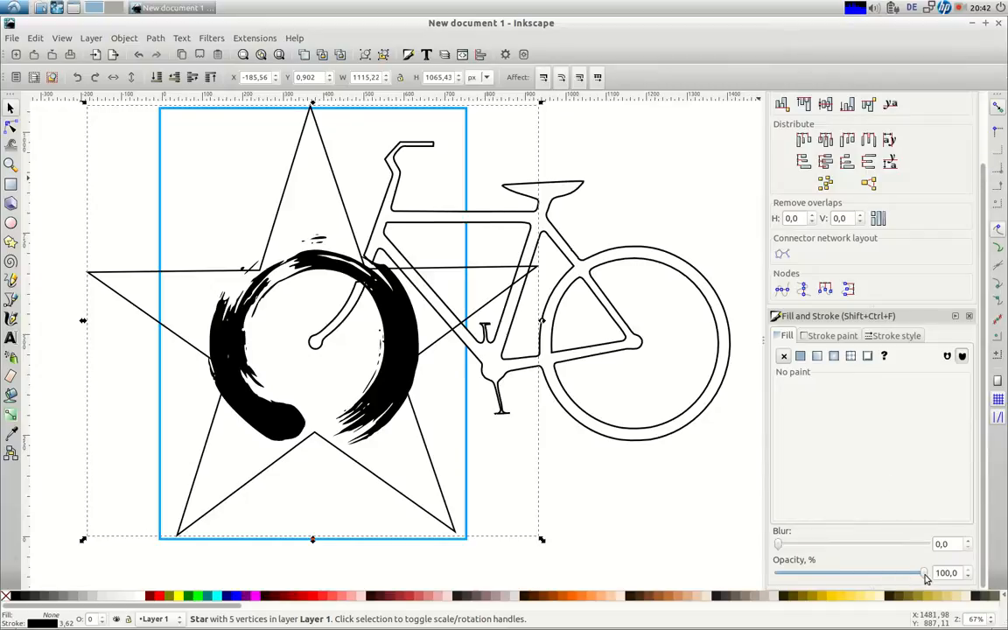
left_click_drag(924, 573, 808, 576)
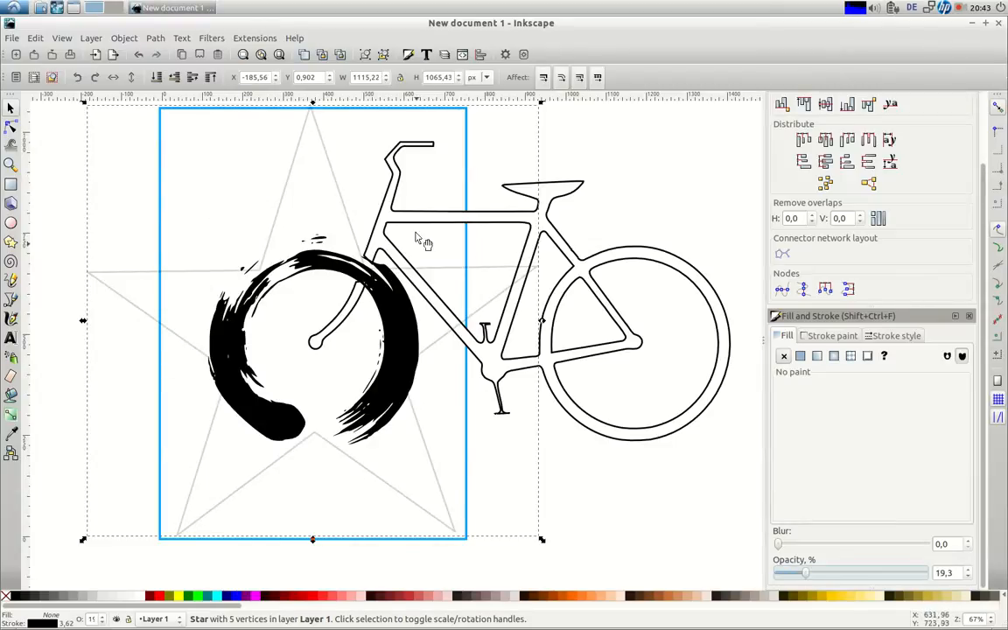
left_click(107, 556)
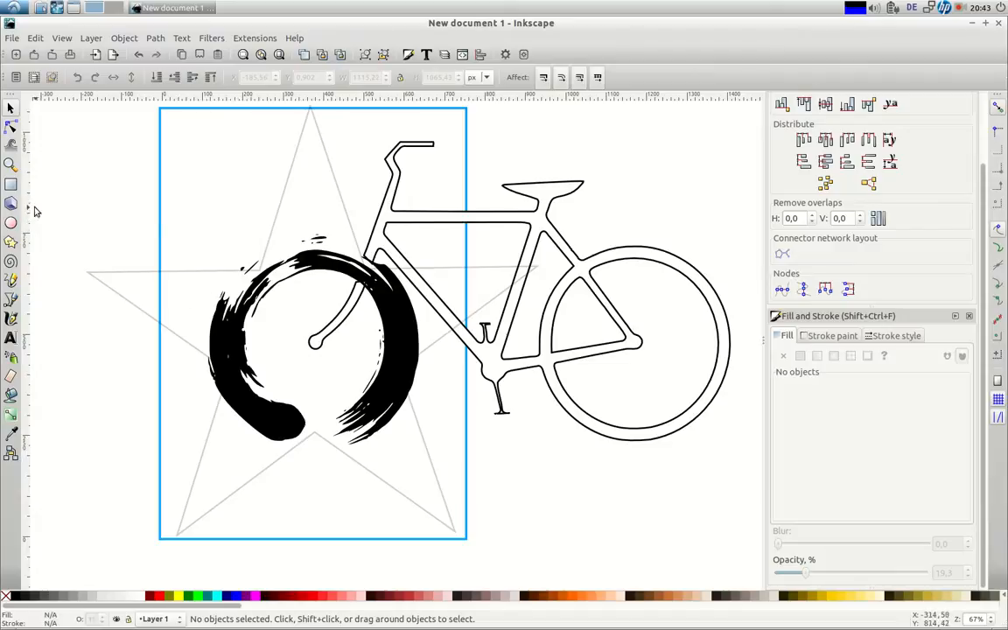
Add 'Moving Meditations' near the page top, centre it horizontally, and draw a new title text frame
left_click(10, 338)
mouse_move(58, 155)
left_mouse_down()
mouse_move(323, 260)
mouse_move(396, 265)
left_mouse_up()
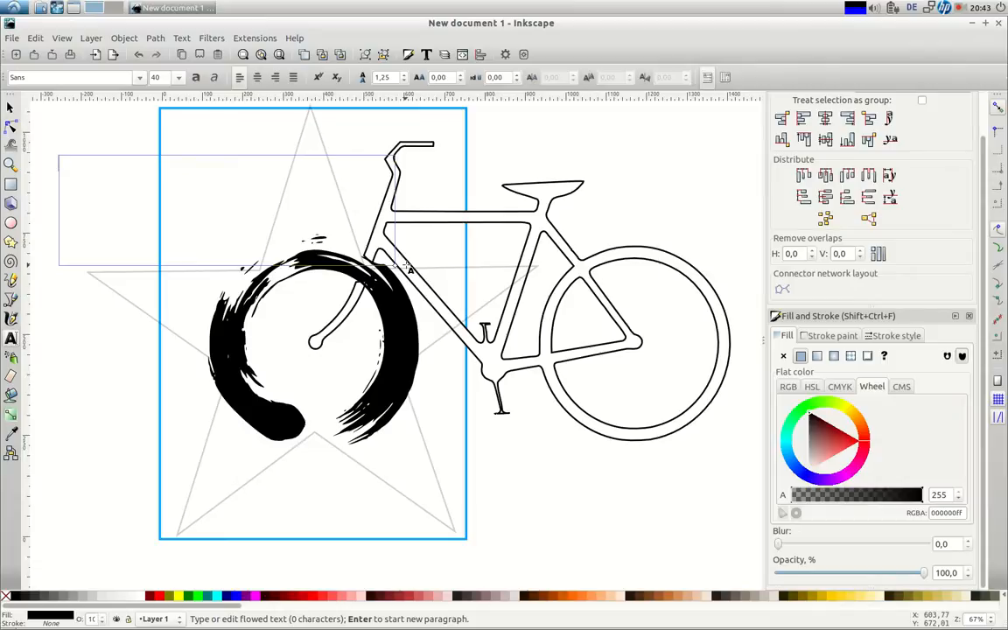
type("Moving M")
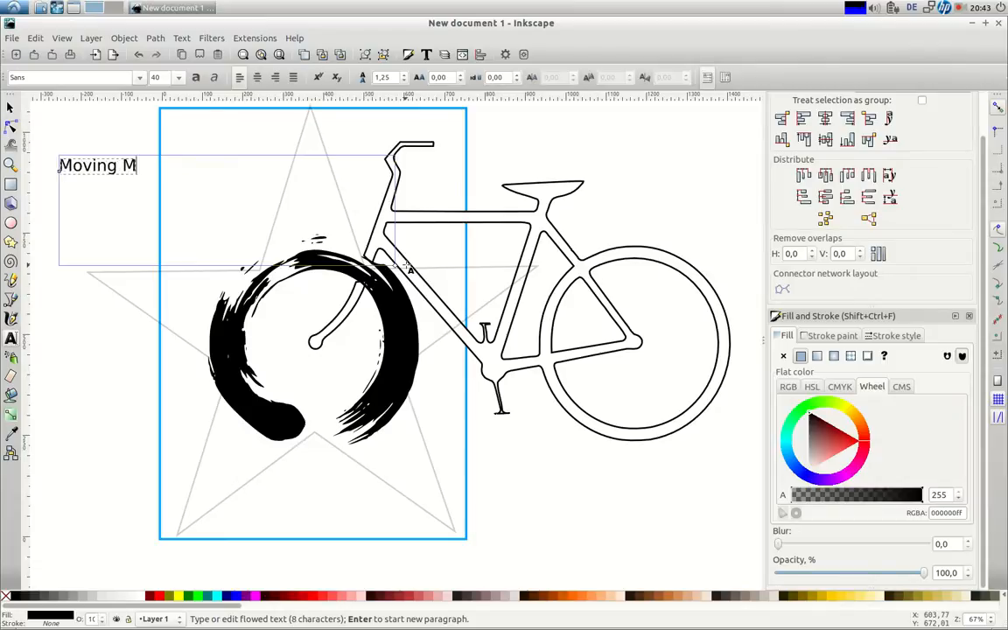
type("editations")
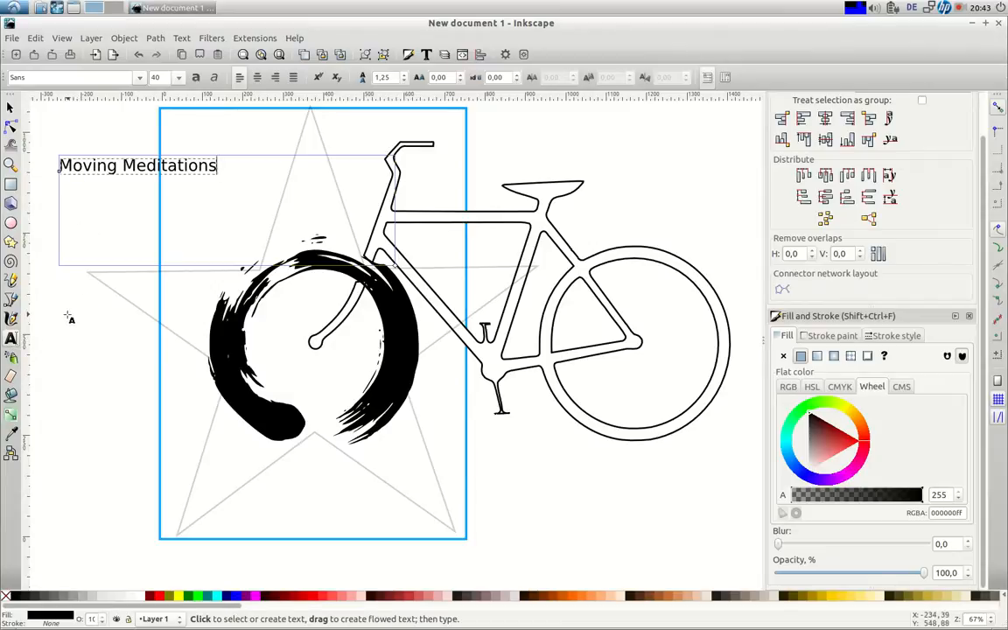
left_click(11, 106)
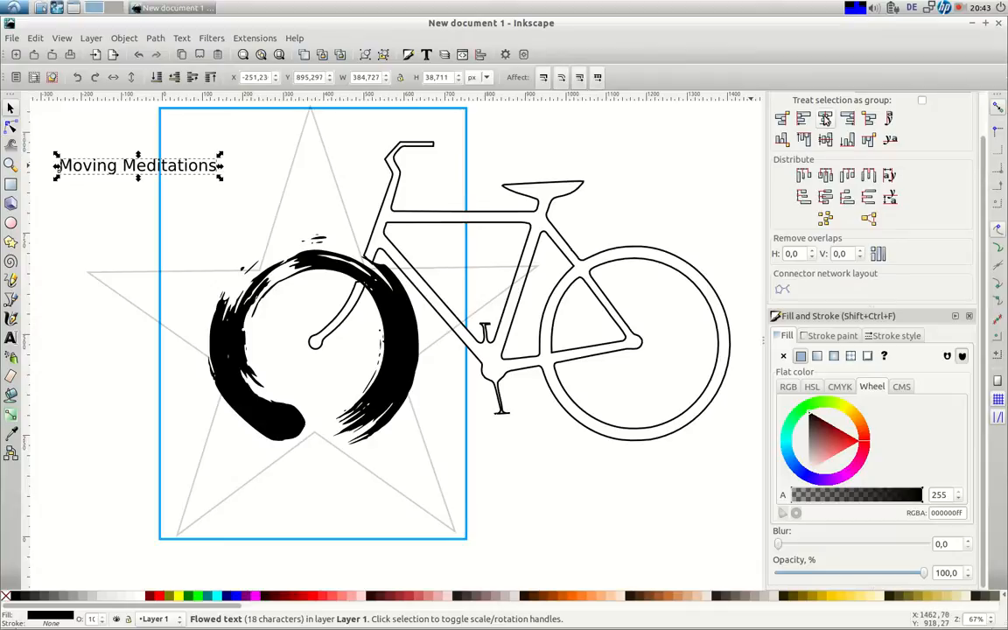
scroll(860, 151, "up", 1)
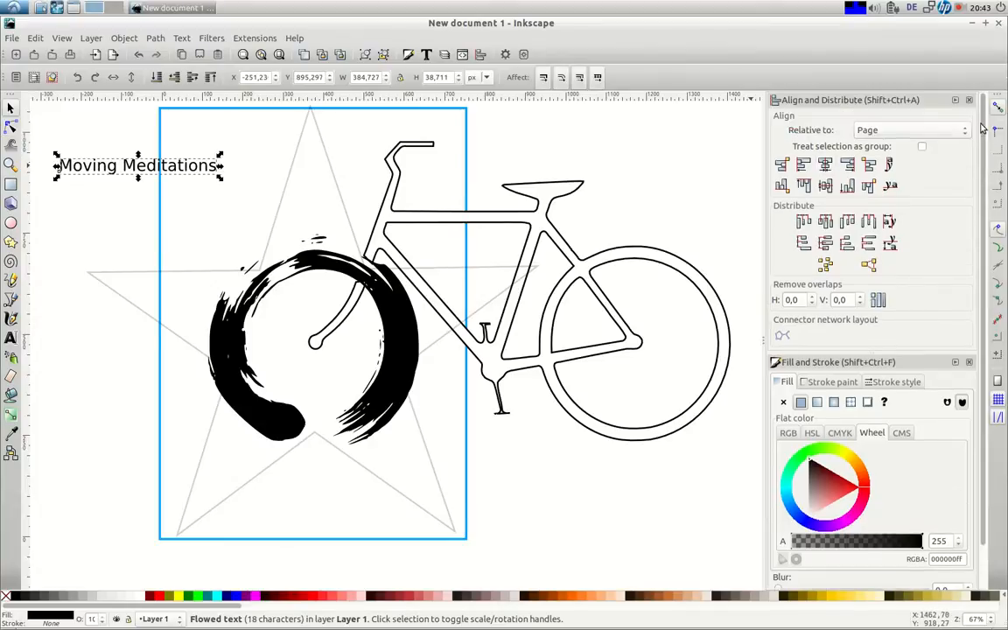
left_click(824, 165)
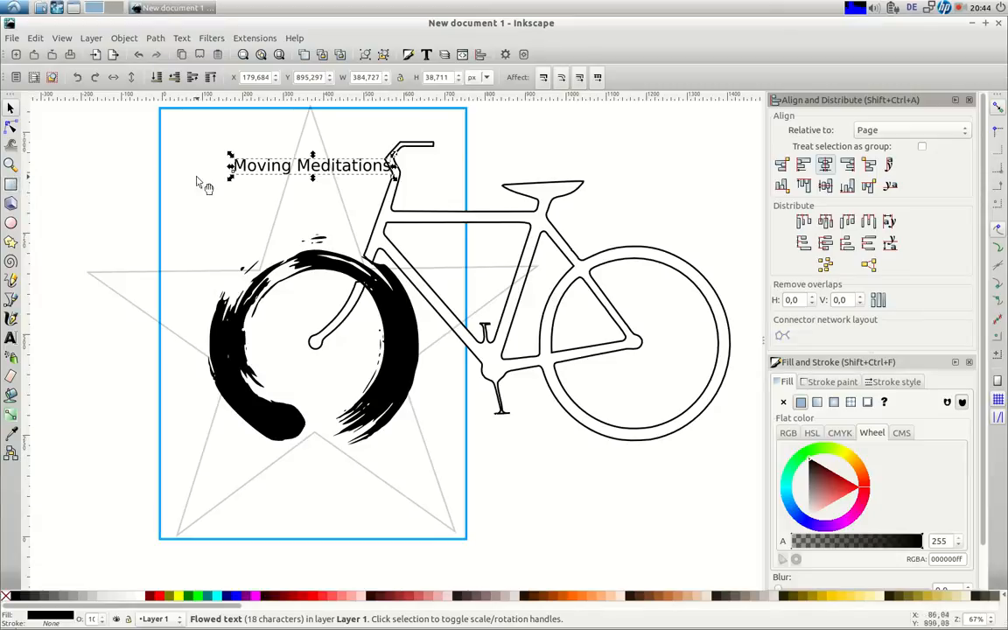
left_click(11, 339)
left_click_drag(61, 117, 320, 214)
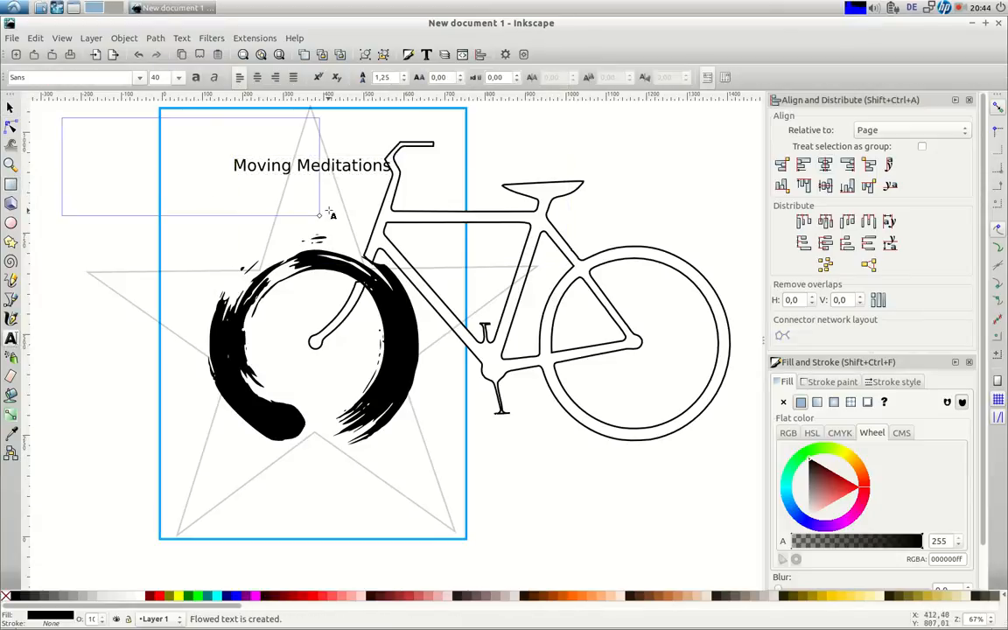
Type the BIKUS title, centre it horizontally on the page and place it just above Moving Meditations
type("BIKUS")
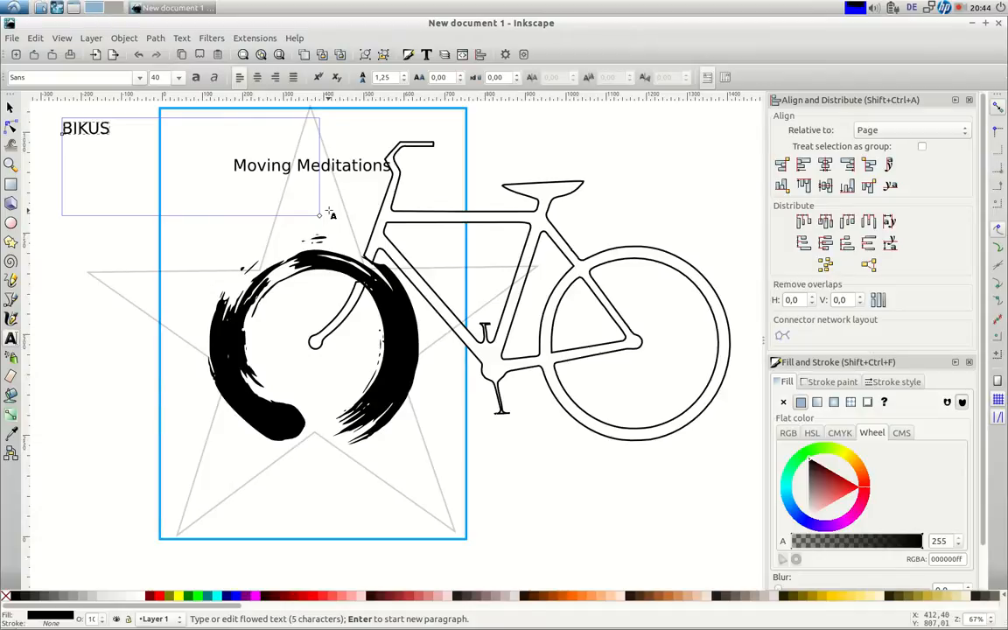
key("F1")
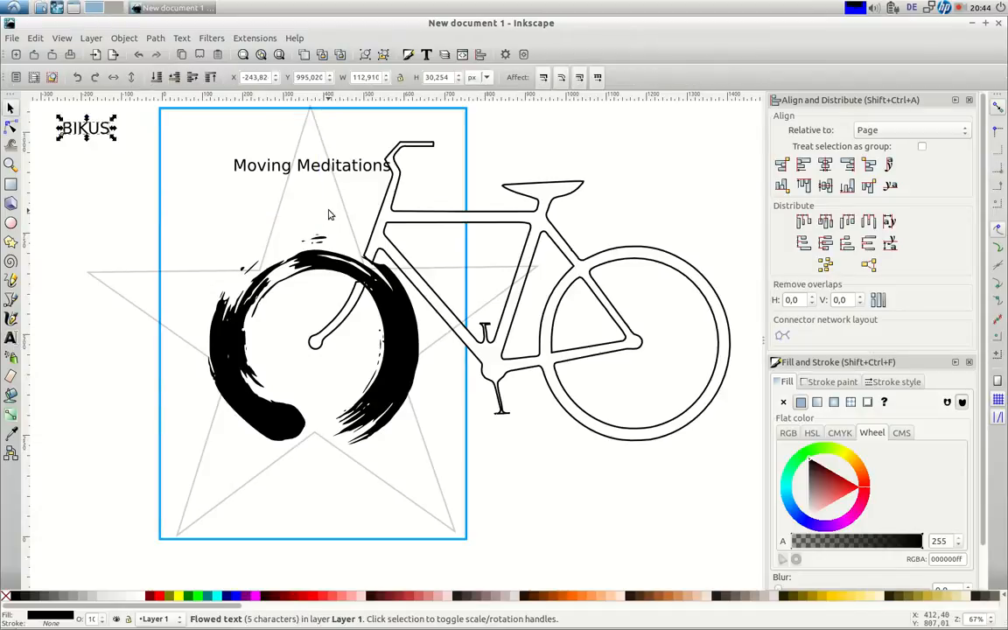
left_click(824, 164)
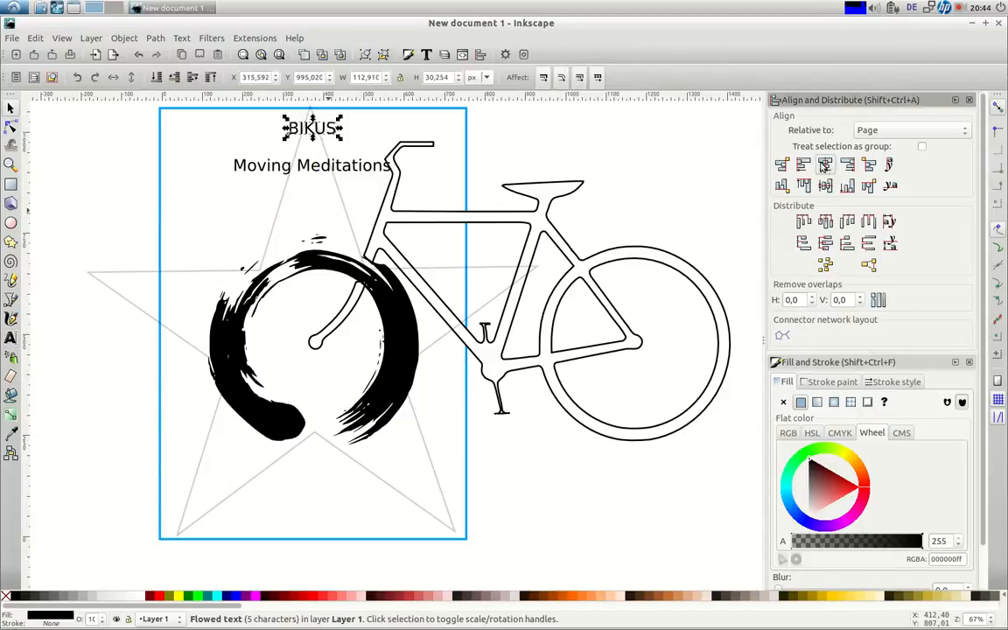
left_click(310, 131)
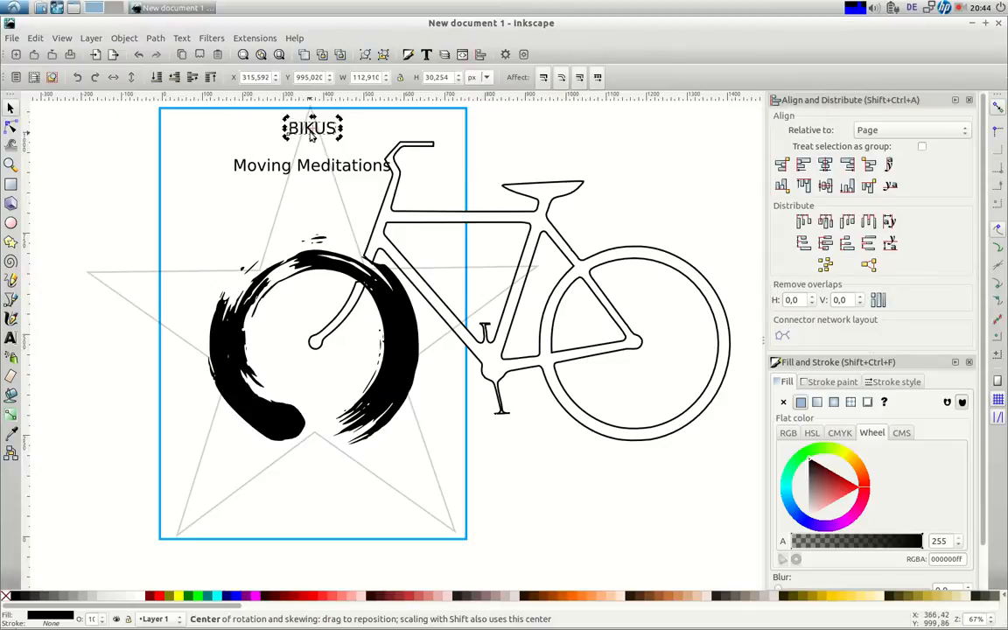
left_click_drag(310, 133, 312, 145)
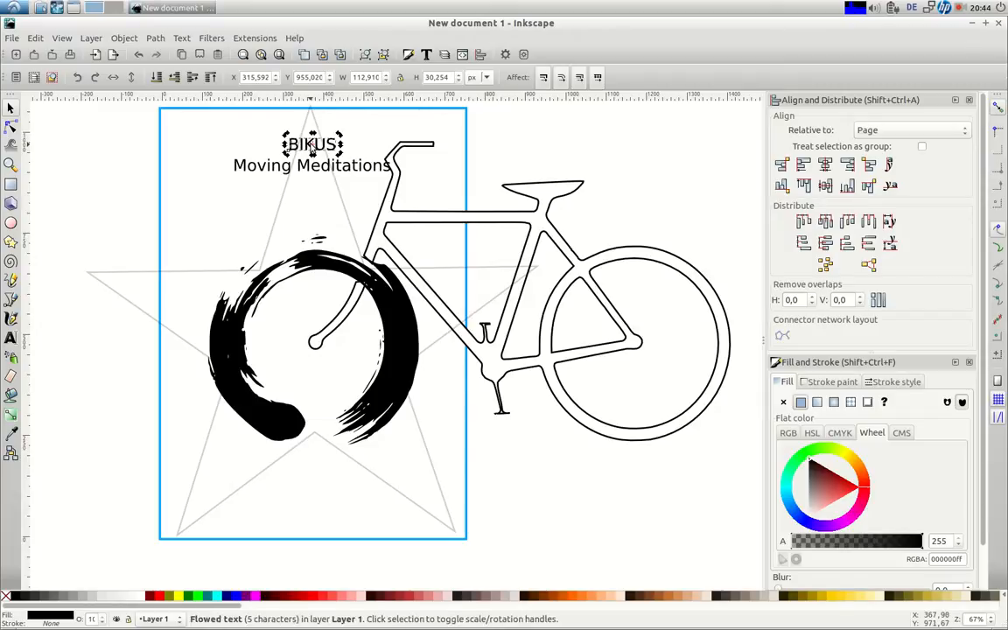
Duplicate BIKUS, shift the copy toward the page bottom, and save the document as drawing.svg
key("ctrl+d")
key("shift+Down")
key("shift+Down")
key("shift+Down")
key("shift+Down")
key("shift+Down")
key("shift+Down")
key("shift+Down")
key("shift+Down")
key("shift+Down")
key("shift+Down")
key("shift+Down")
key("shift+Down")
key("shift+Down")
key("shift+Down")
key("shift+Down")
key("shift+Down")
key("shift+Down")
key("shift+Down")
key("shift+Down")
key("shift+Down")
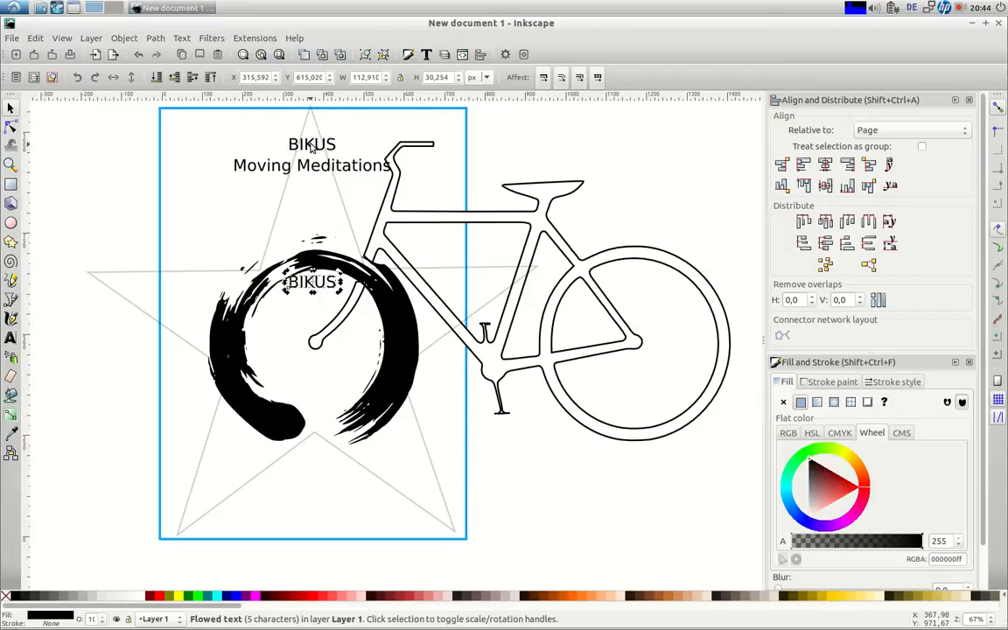
key("shift+Down")
key("shift+Down")
key("shift+Down")
key("shift+Down")
key("shift+Down")
key("shift+Down")
key("shift+Down")
key("shift+Down")
key("shift+Down")
key("shift+Down")
key("shift+Down")
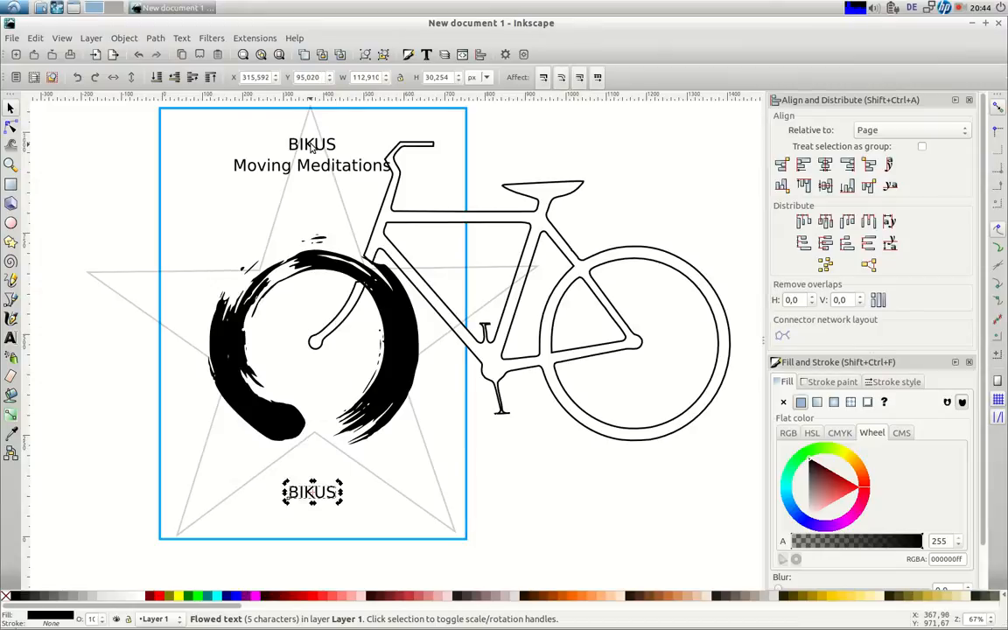
key("t")
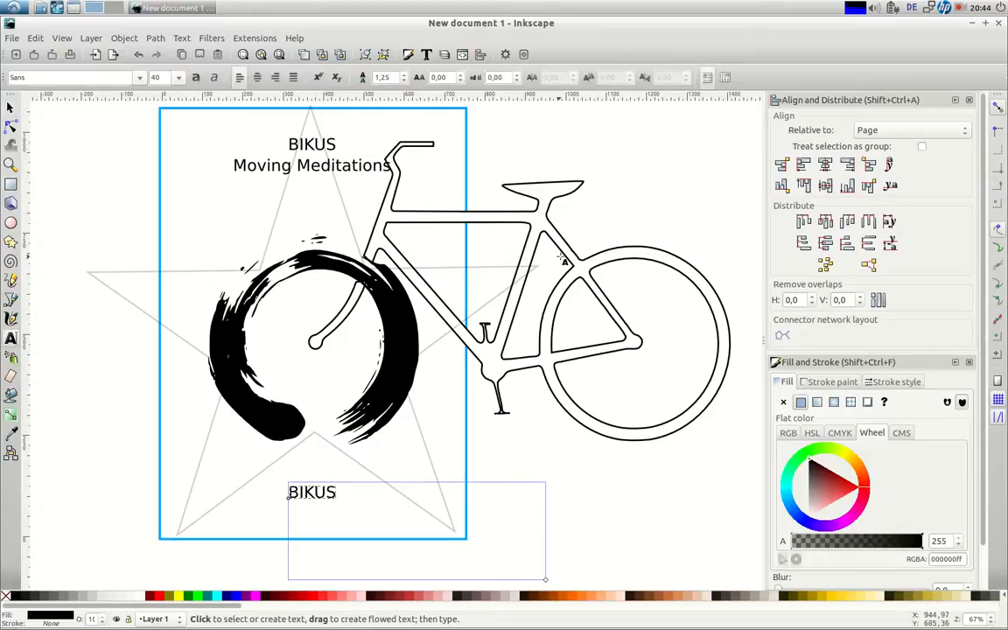
left_click(959, 8)
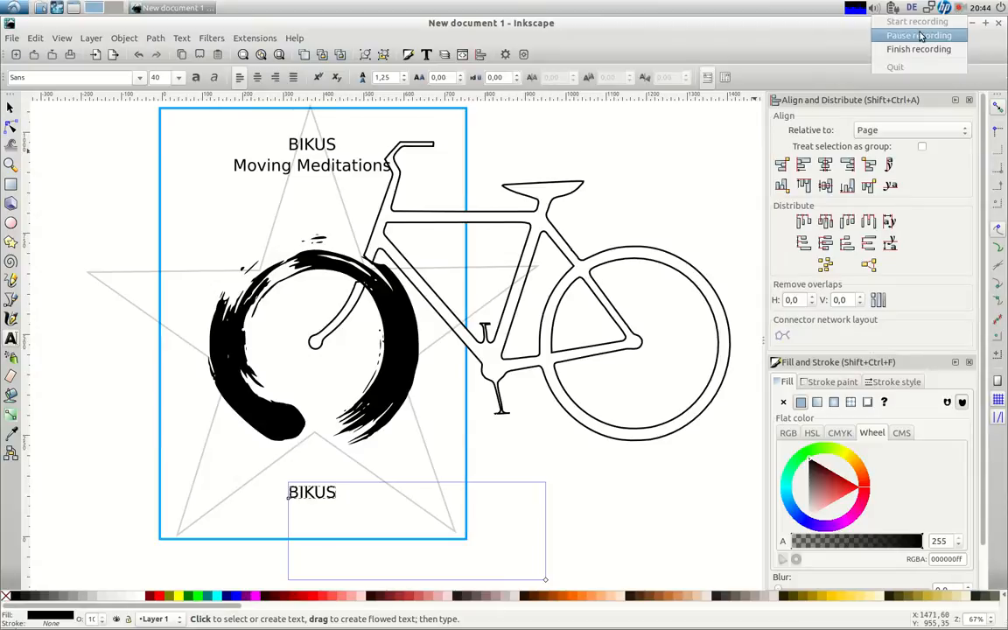
left_click(918, 37)
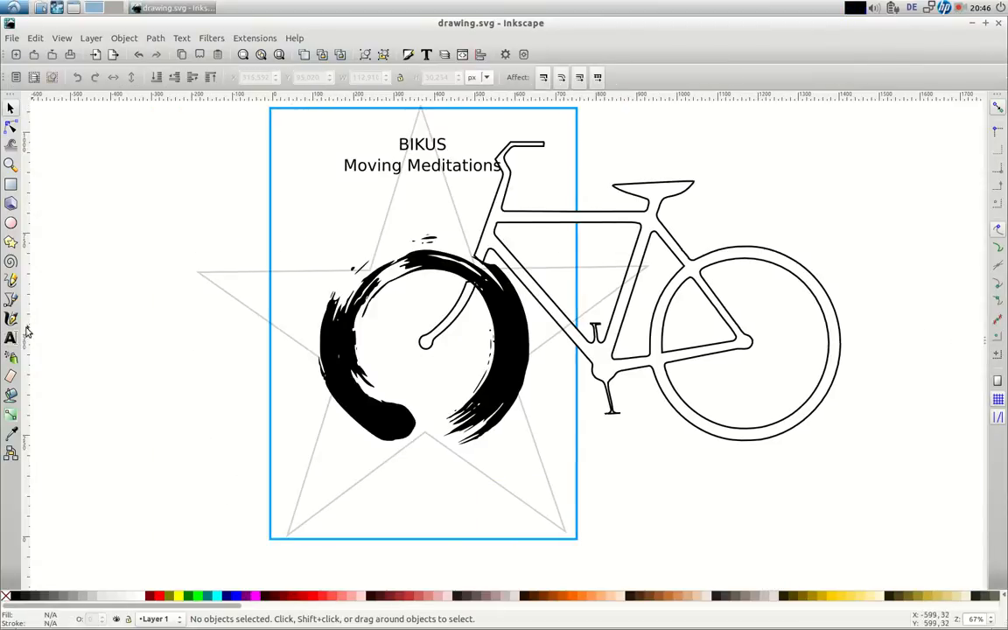
Type the author's byline into a new text frame near the bottom of the cover
left_click(10, 337)
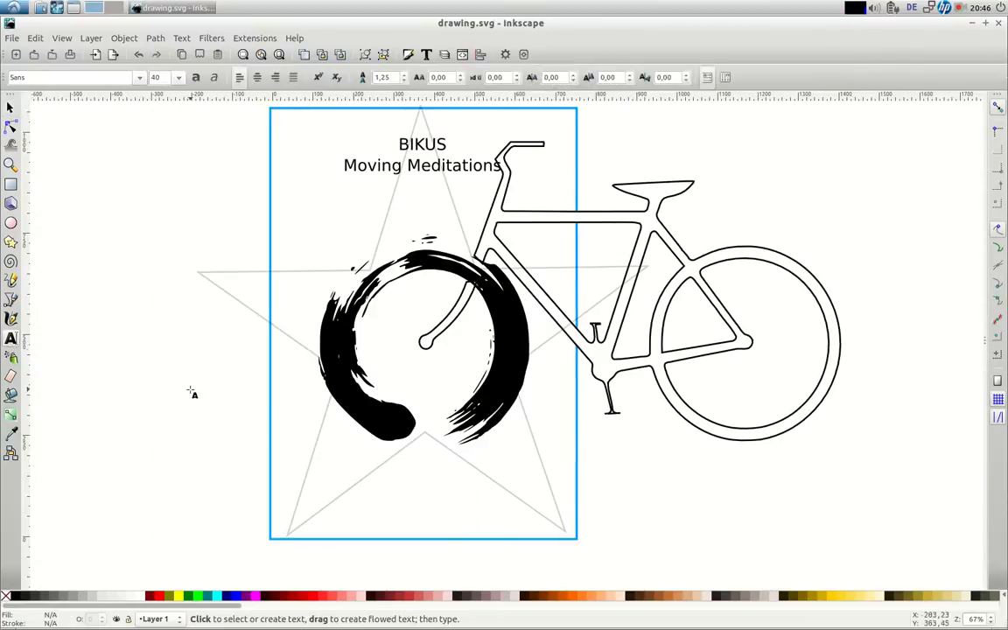
left_click_drag(326, 462, 530, 514)
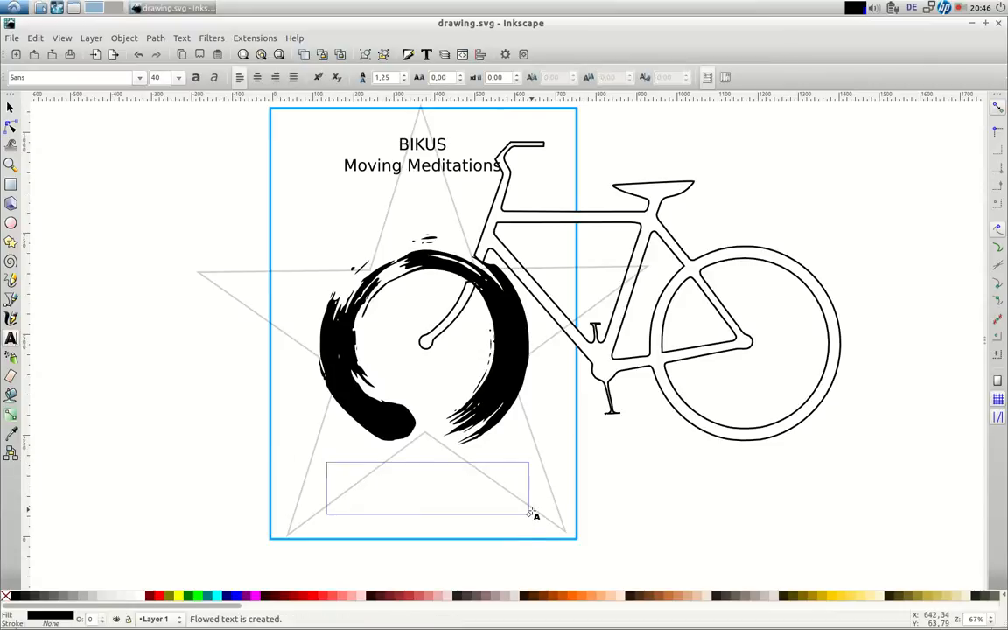
type("bY")
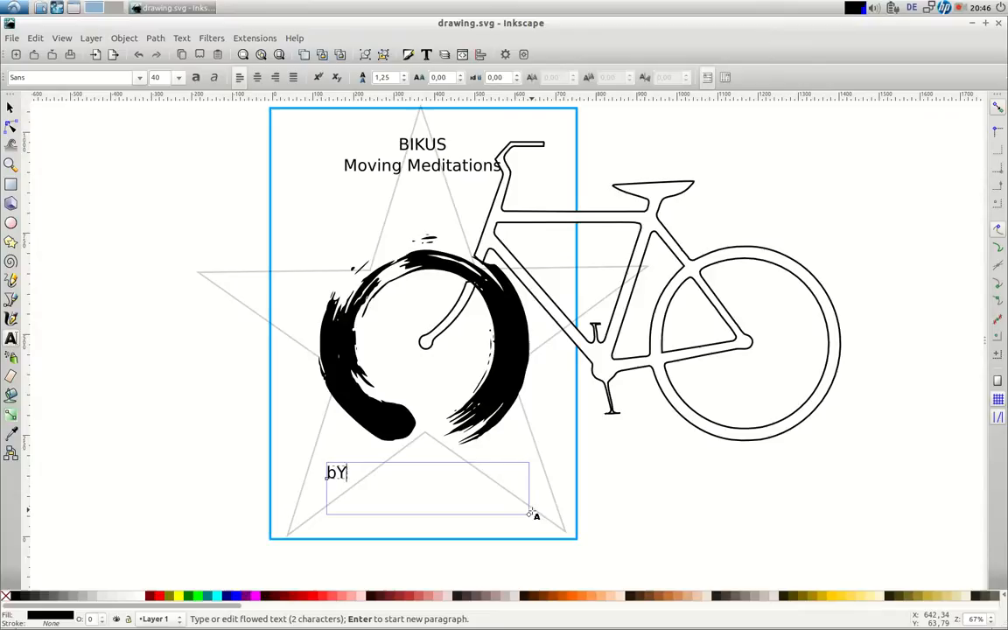
key("BackSpace")
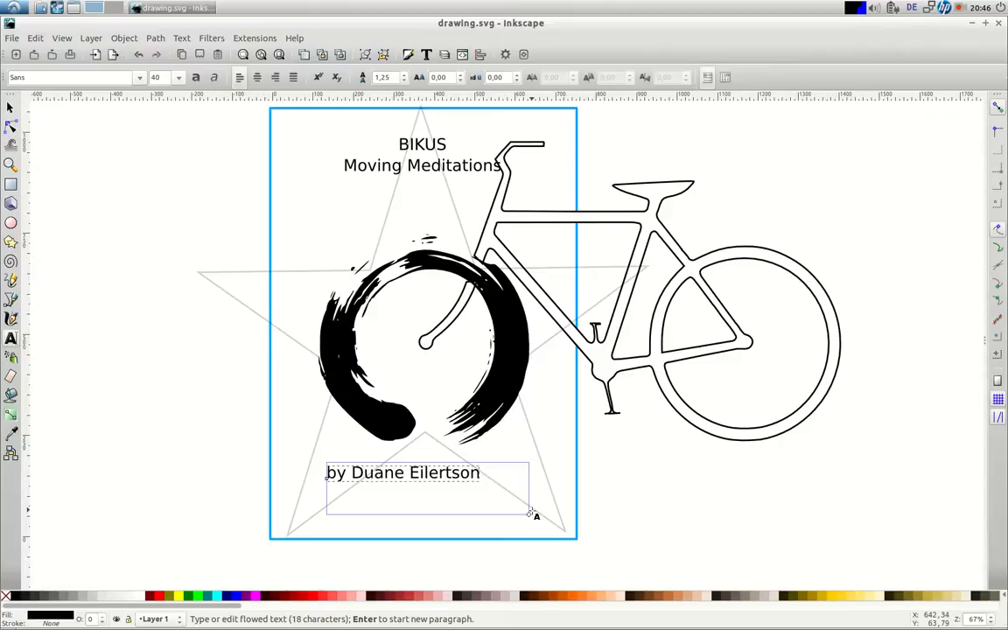
key("F1")
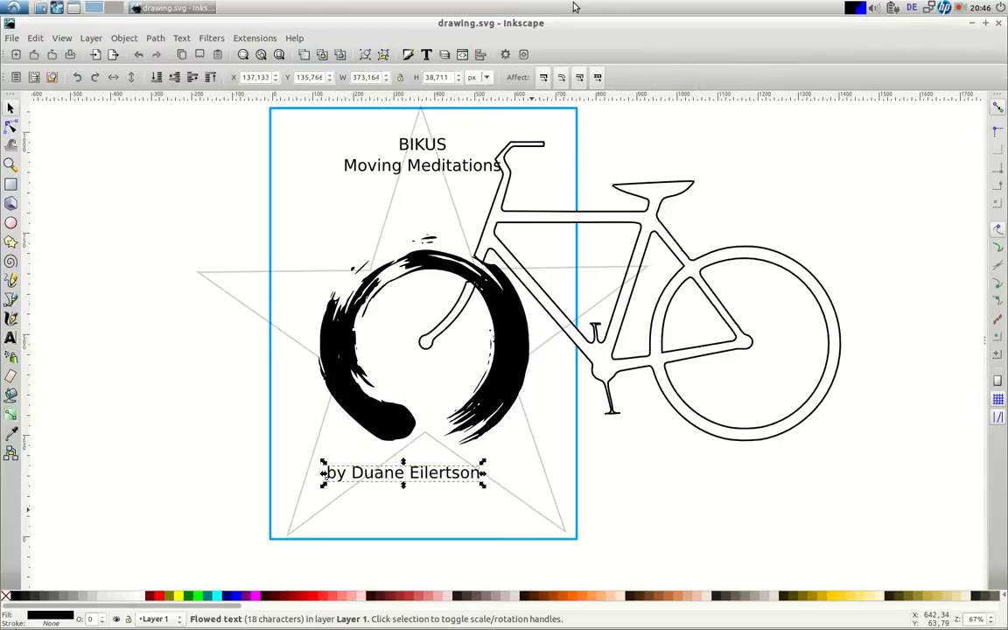
Centre the byline horizontally on the page, nudge it down, and draw a new text frame left of the circle
key("ctrl+shift+a")
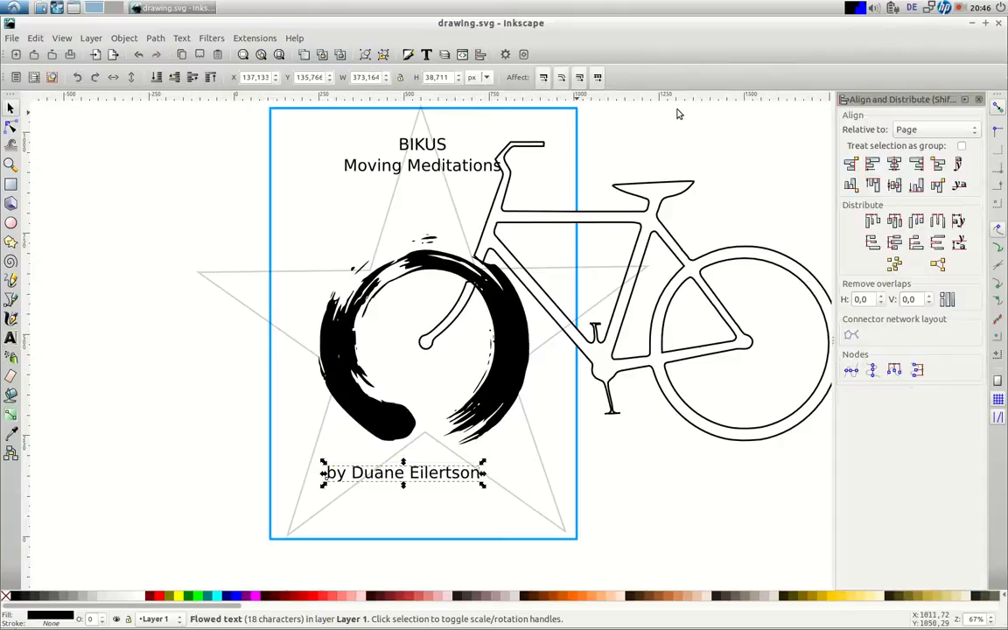
left_click(892, 166)
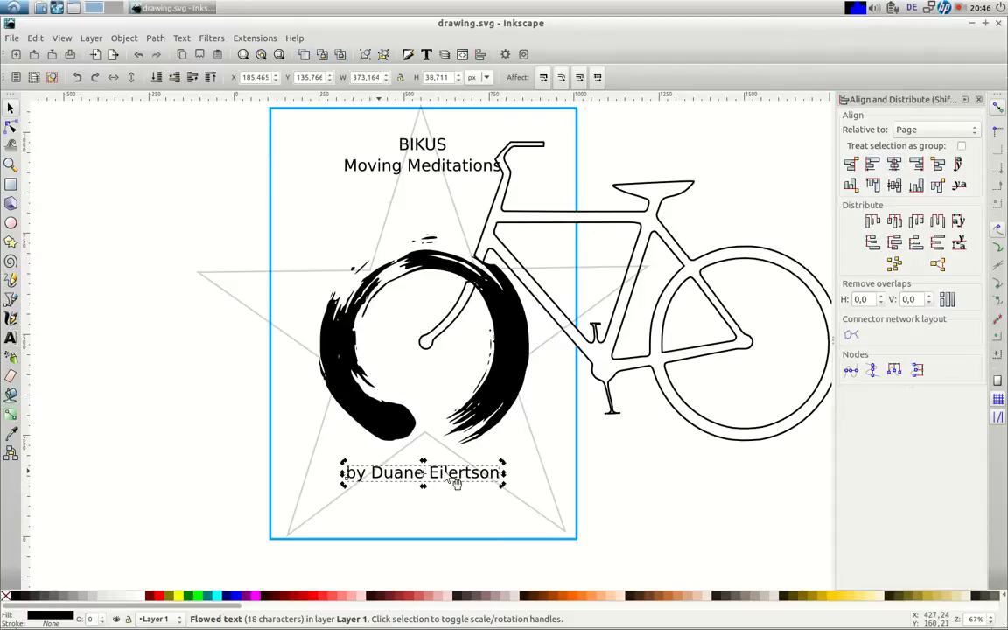
key("Down")
key("Down")
key("Down")
key("Down")
key("Down")
key("Down")
key("Down")
key("Down")
key("Down")
key("Down")
key("Down")
key("Down")
key("Down")
key("Down")
key("Down")
key("Down")
key("Down")
key("Down")
key("Down")
key("Down")
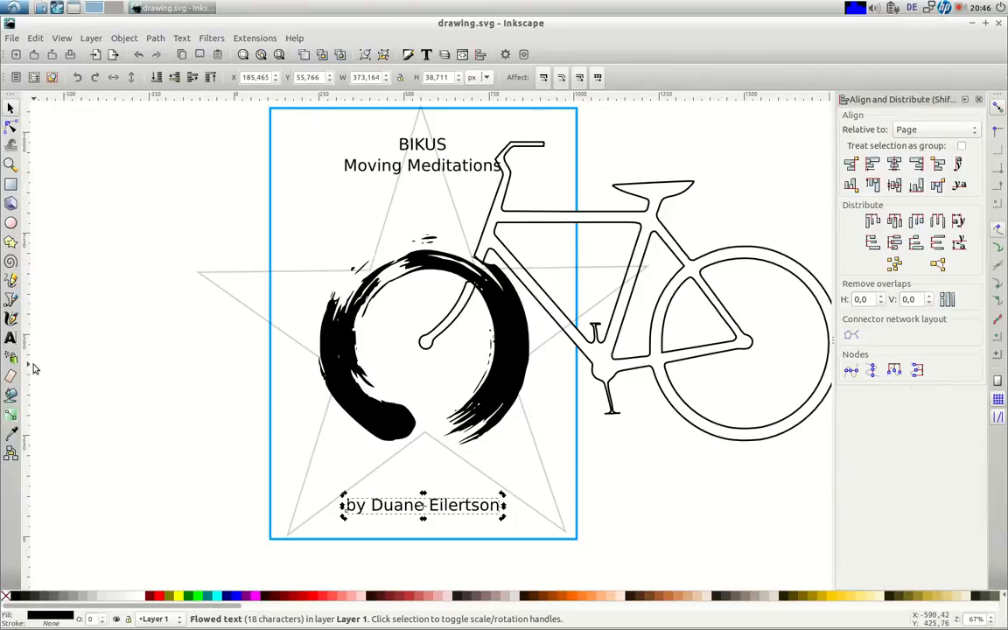
left_click(10, 336)
left_click_drag(138, 425, 404, 475)
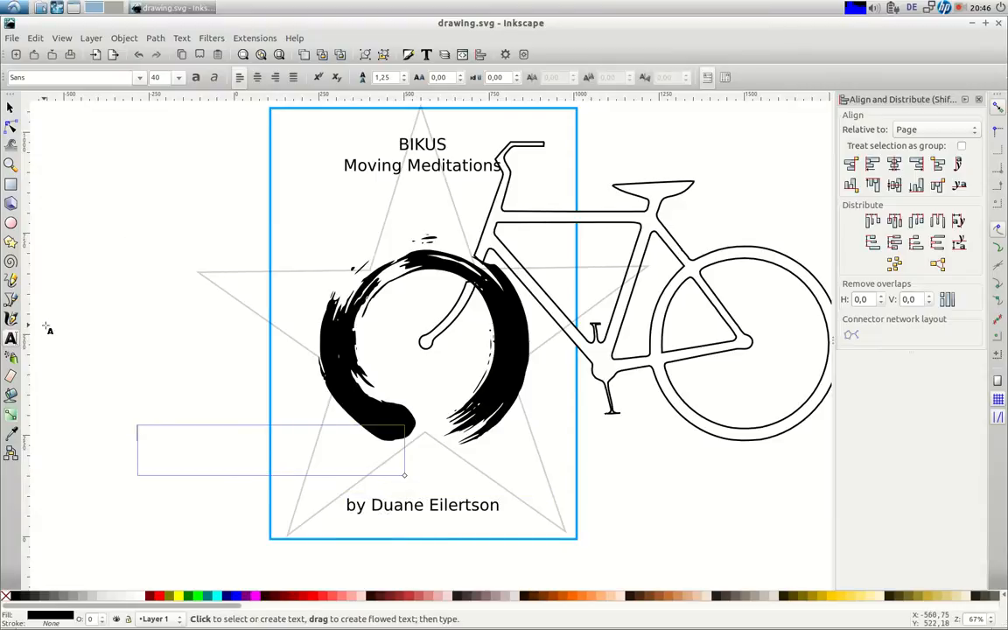
Replace the empty frame with a new one reading 'New York Times Bestselling Author' beside the brush circle
left_click(172, 453)
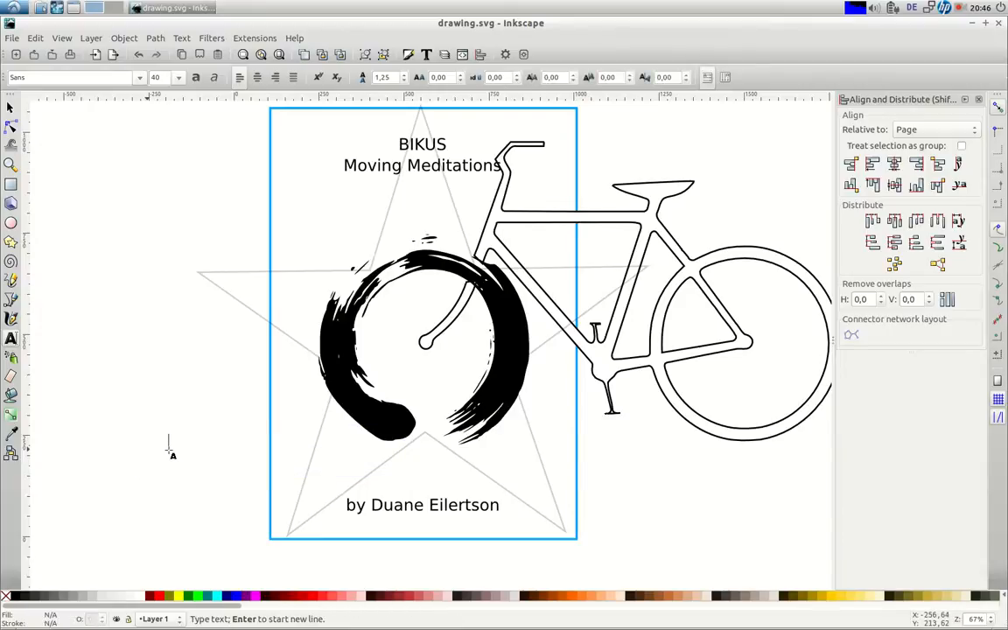
left_click(866, 9)
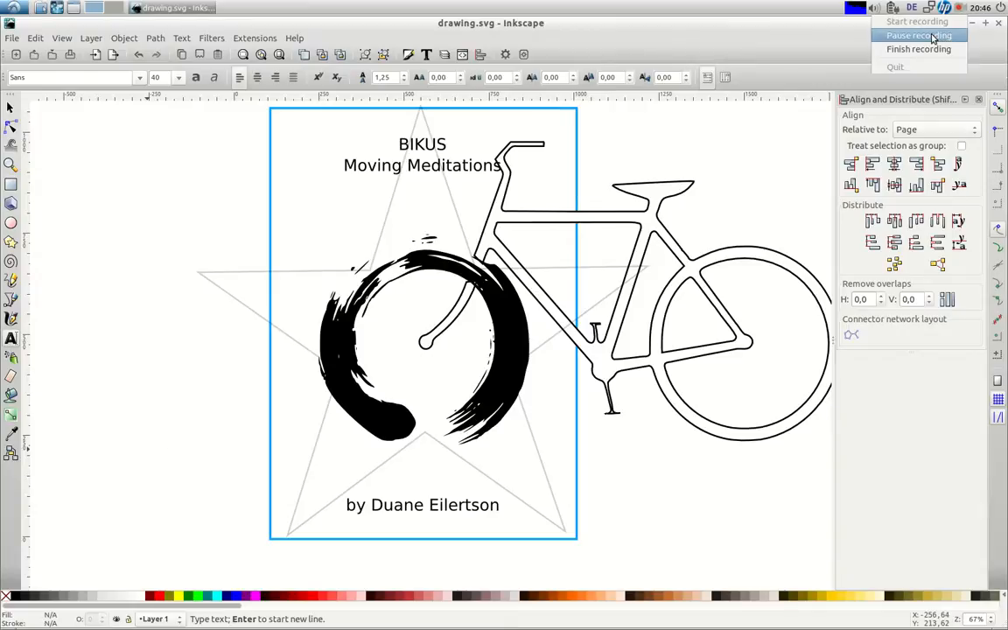
left_click(843, 37)
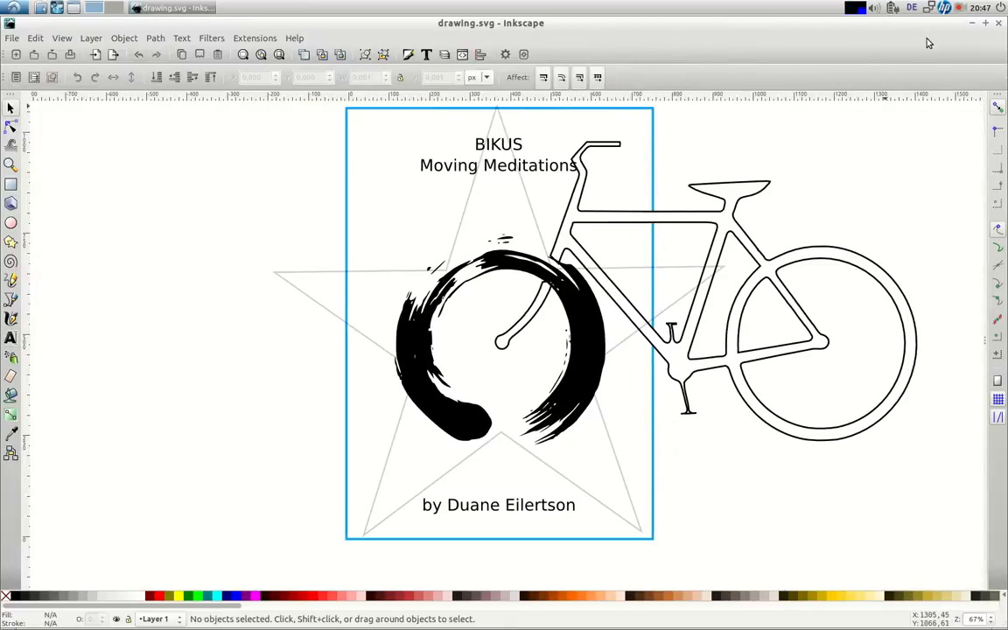
left_click(11, 340)
left_click_drag(137, 411, 432, 472)
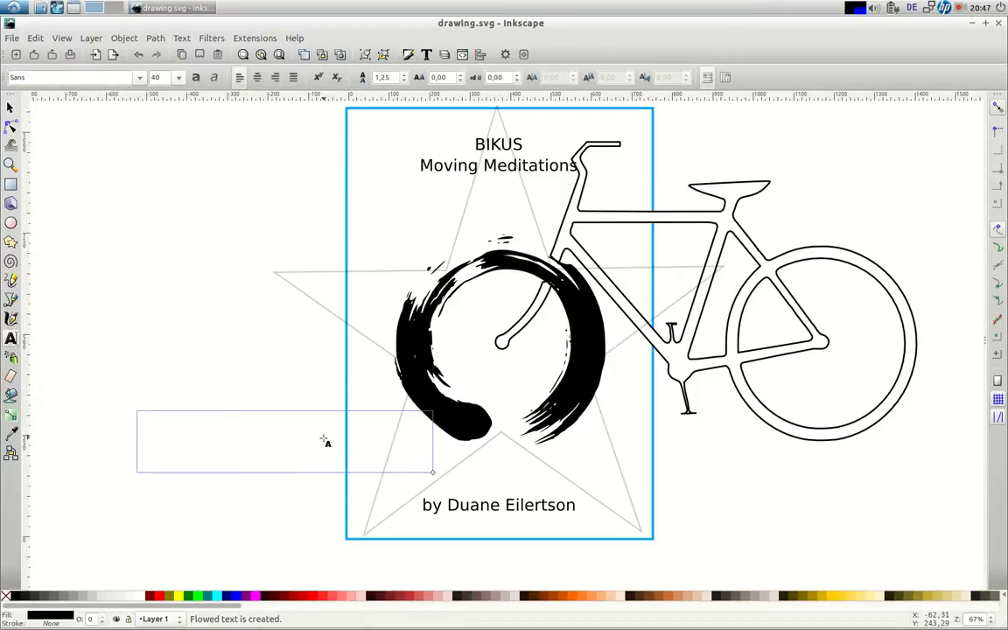
type("New Yo")
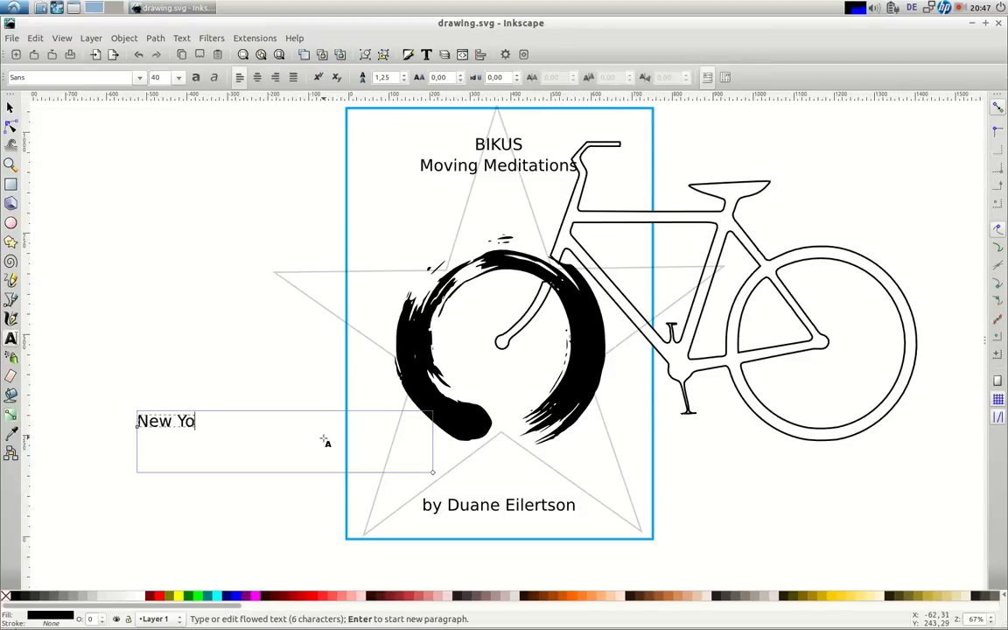
type("rk Times")
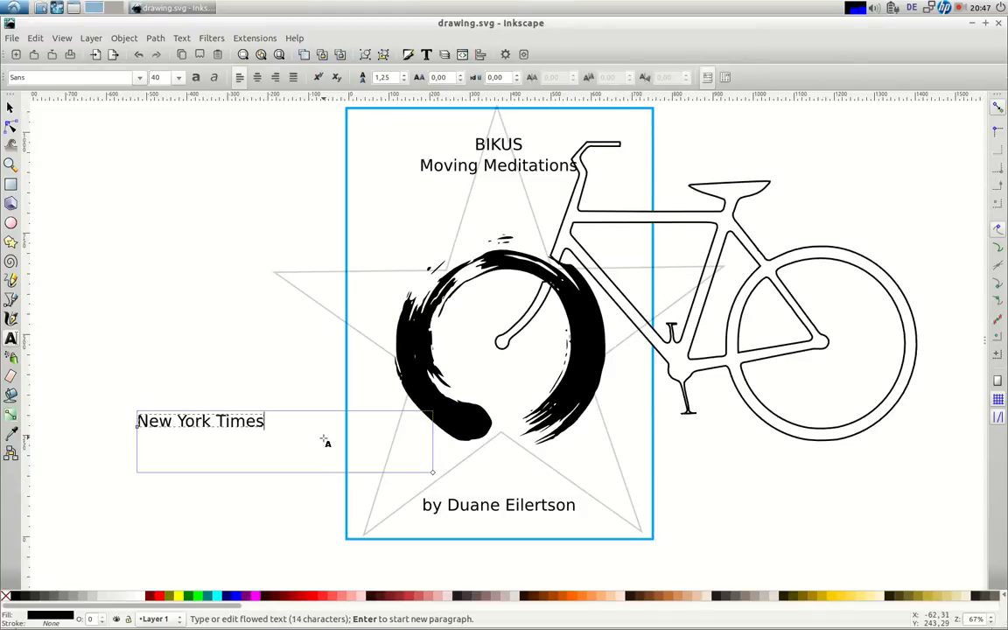
type(" Bestselling Author")
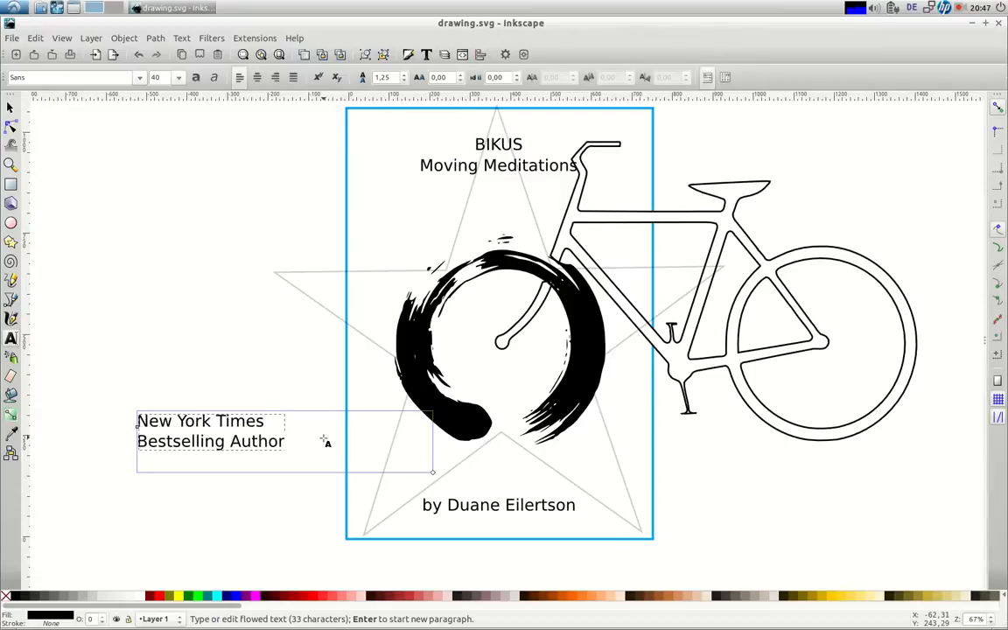
key("F1")
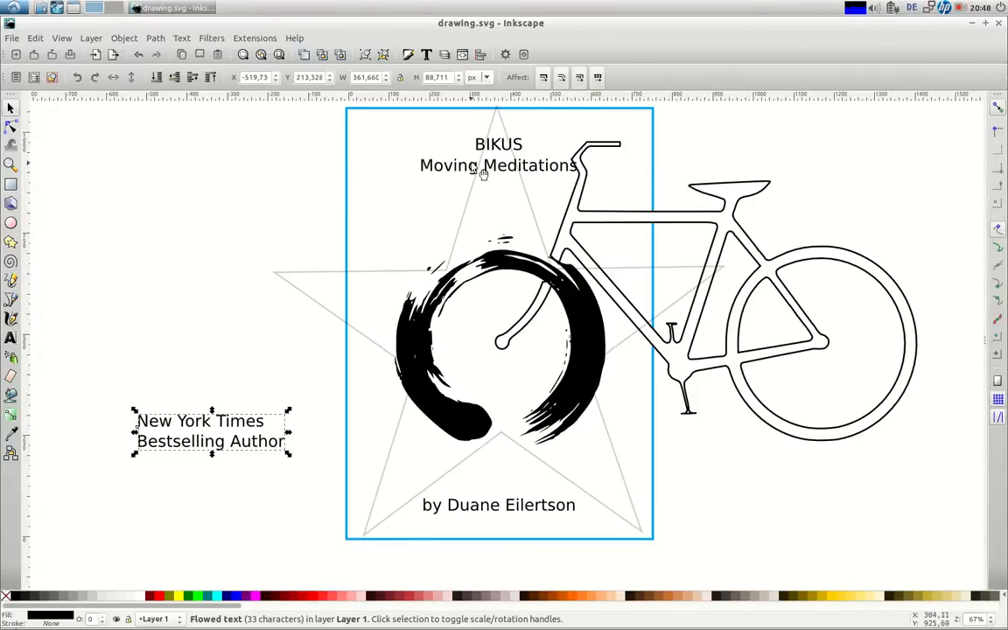
Shift Moving Meditations down the cover, then lower BIKUS to sit just above it
left_click(443, 175)
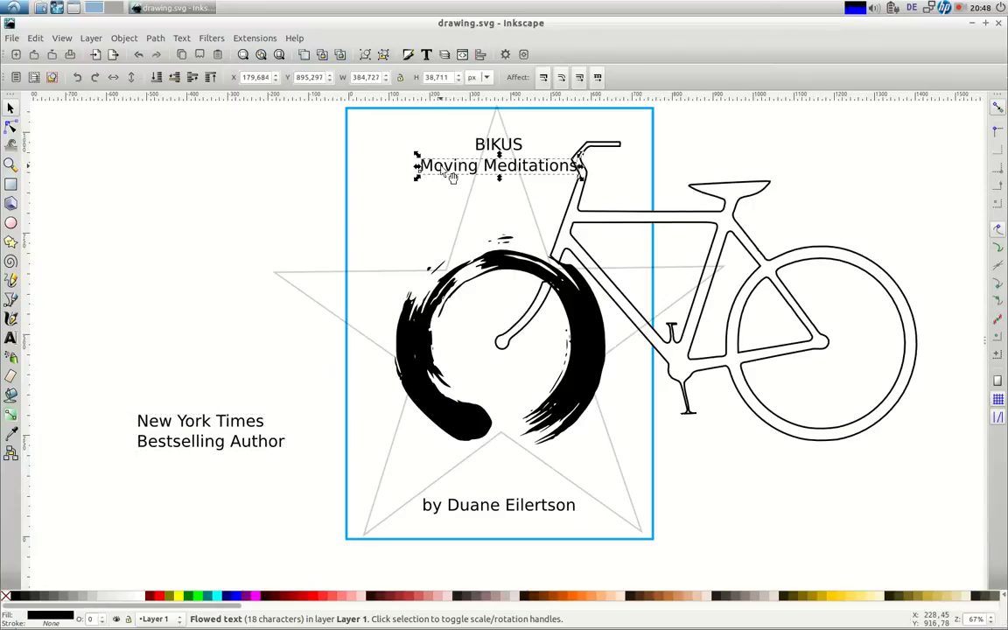
key("shift+Down")
key("shift+Down")
key("shift+Down")
key("shift+Down")
key("shift+Down")
key("shift+Down")
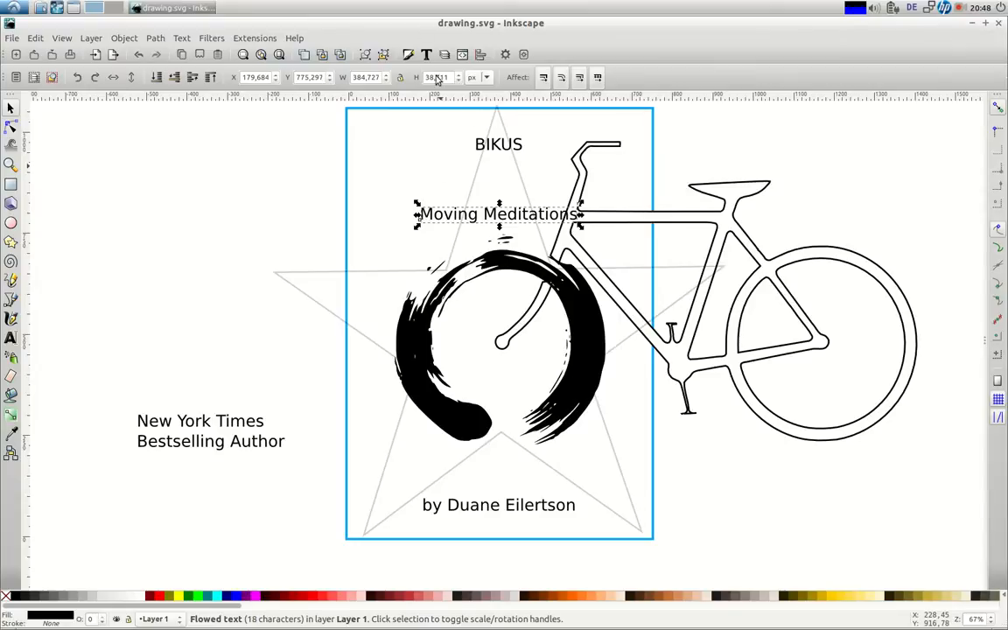
left_click(494, 149)
key("shift+Down")
key("shift+Down")
key("shift+Down")
key("shift+Down")
key("shift+Down")
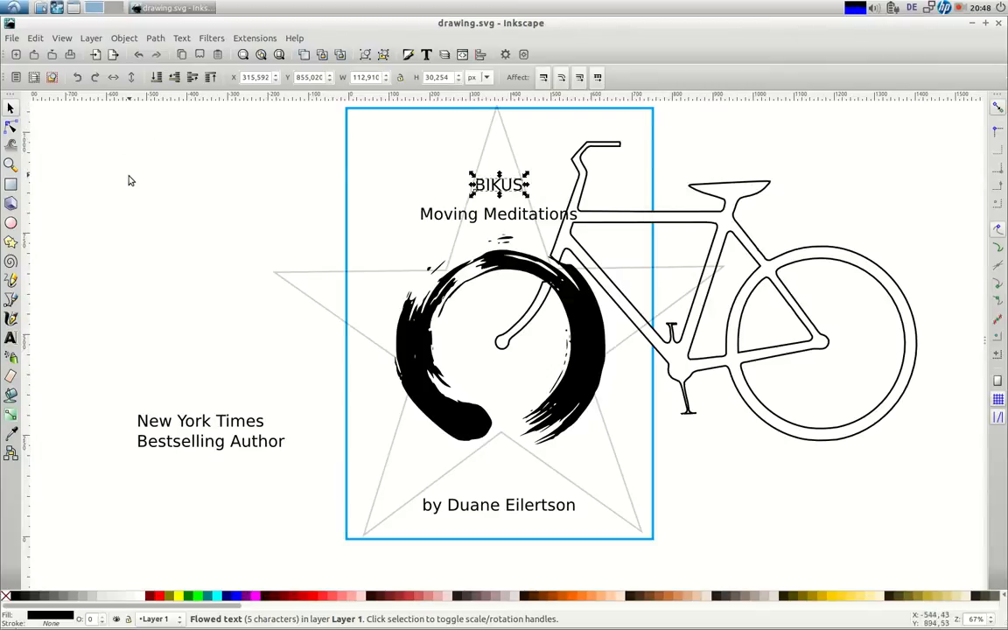
key("t")
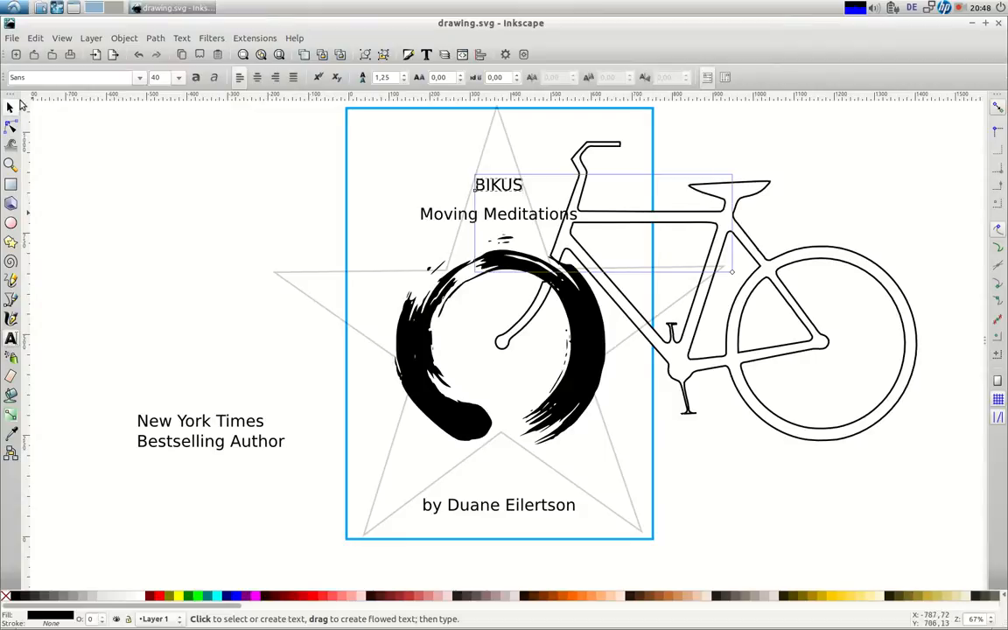
Enlarge the BIKUS font size to 72, then to 144
left_click(179, 79)
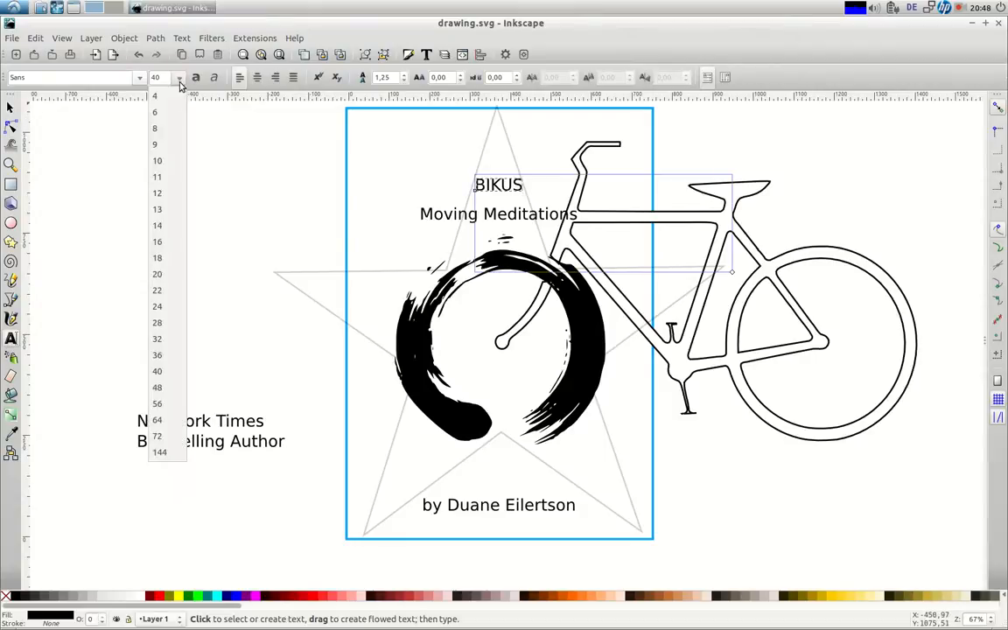
left_click(160, 436)
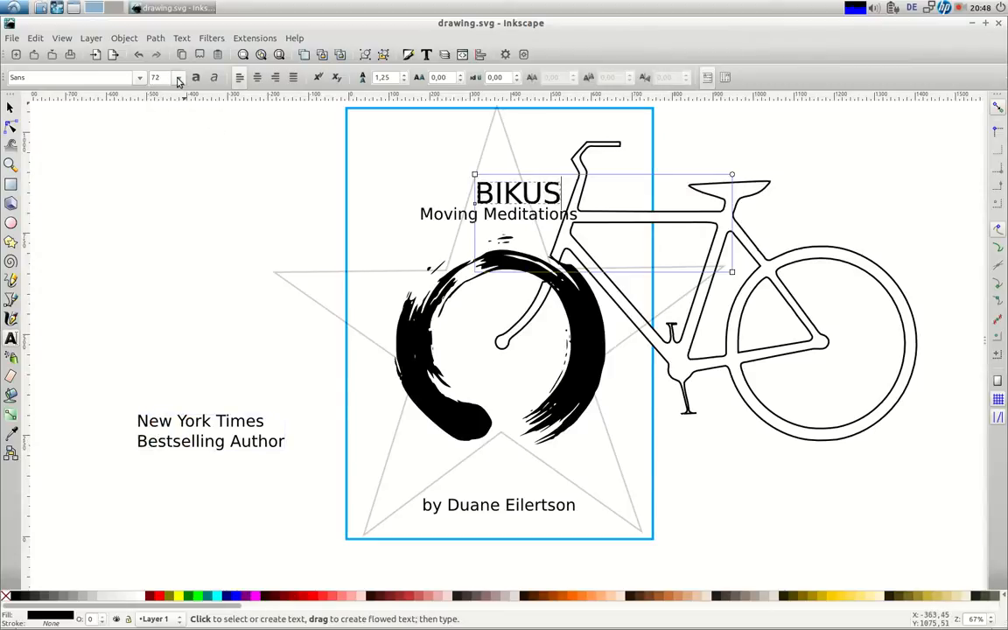
left_click(177, 79)
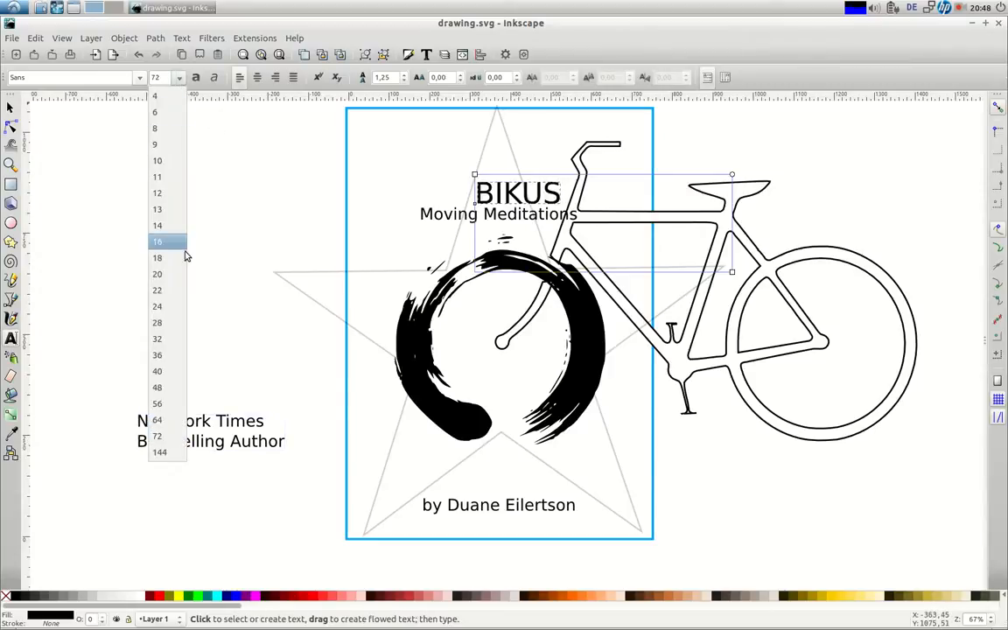
left_click(161, 452)
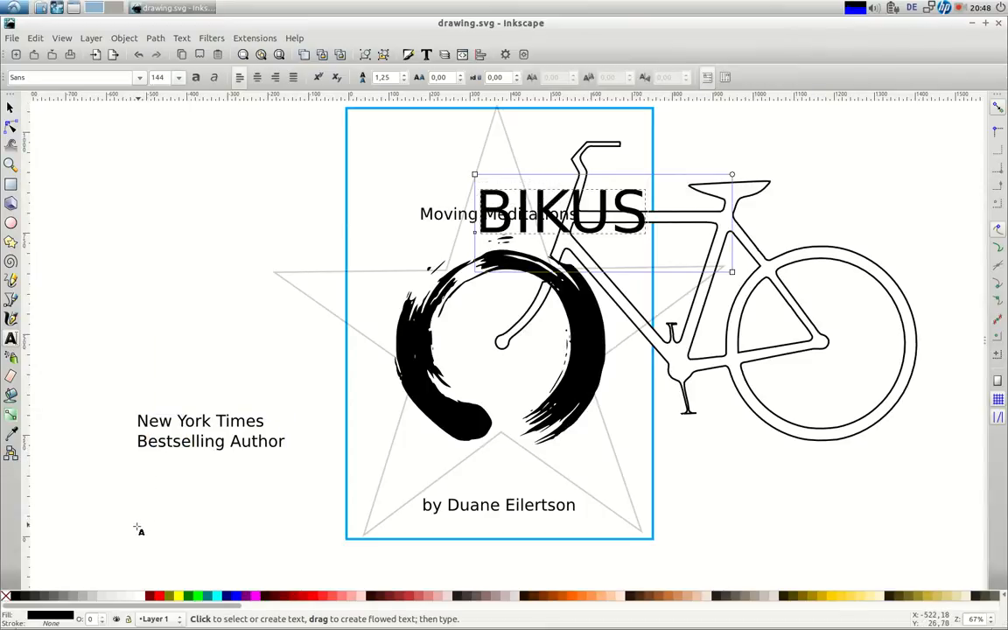
Centre BIKUS horizontally on the page and raise it near the top of the cover
key("F1")
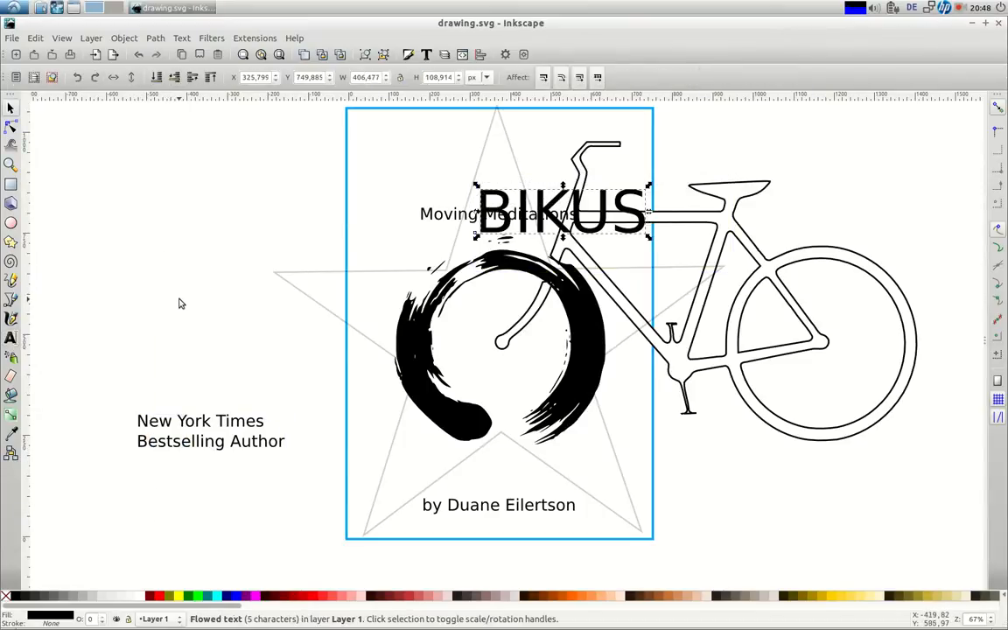
left_click(480, 54)
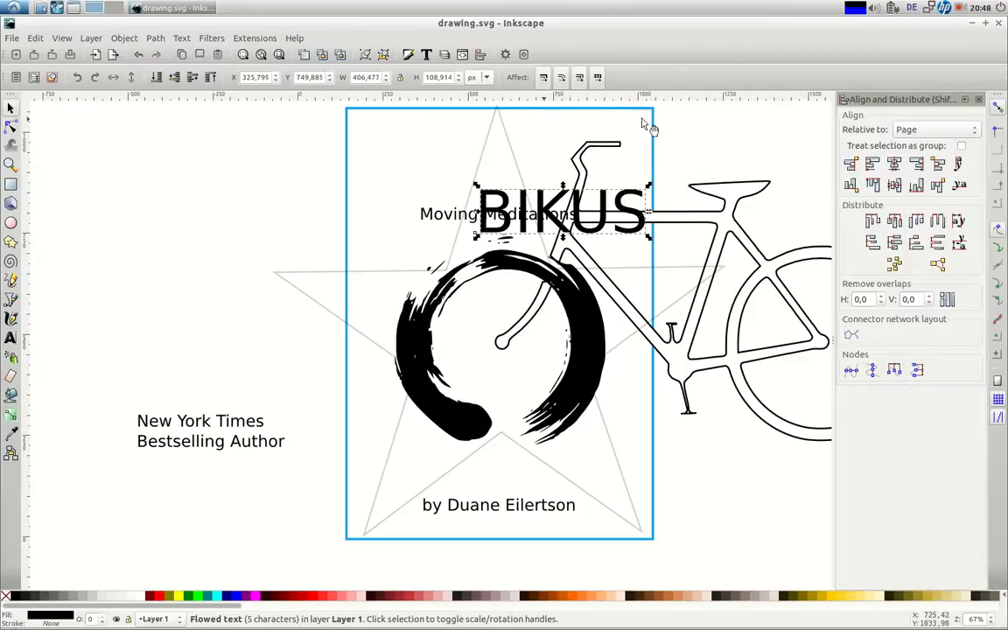
left_click(883, 168)
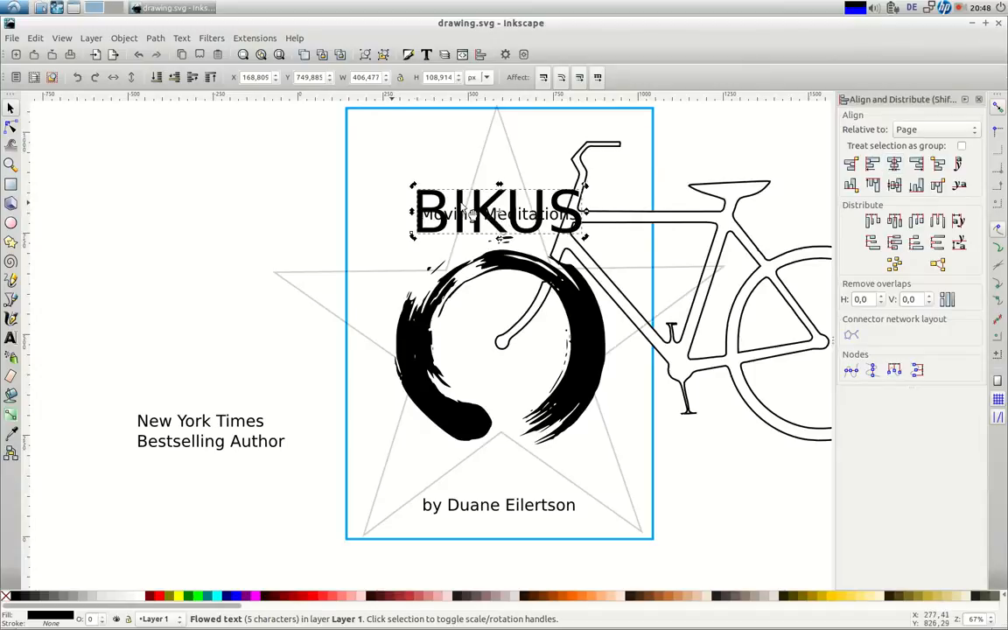
left_click_drag(472, 213, 461, 204)
key("shift+Up")
key("shift+Up")
key("shift+Up")
key("shift+Up")
key("shift+Up")
key("shift+Up")
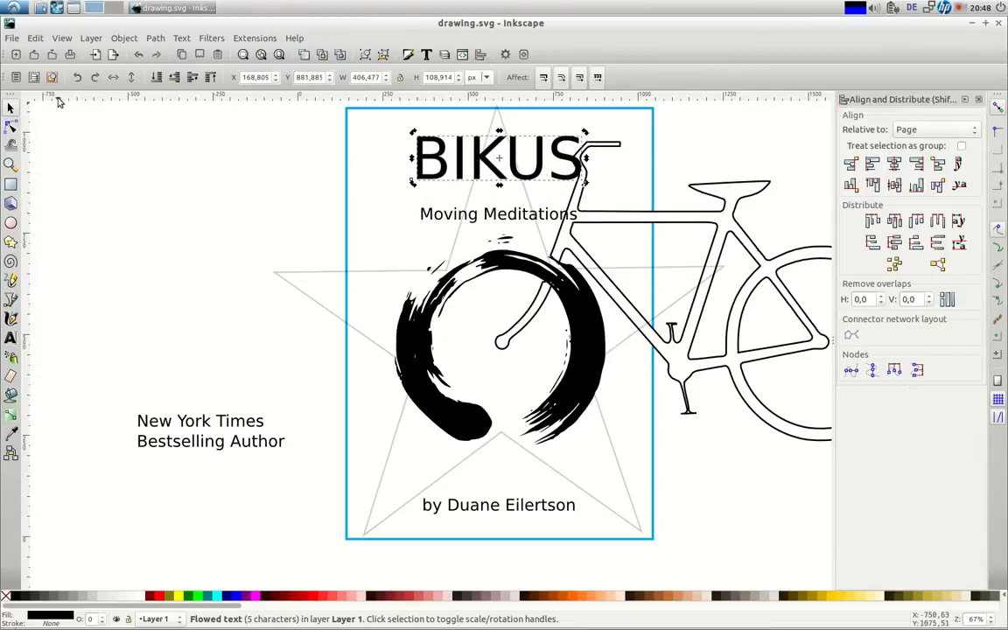
Try MathJax_Caligraphic, MathJax_Script and Droid Sans Georgian on BIKUS, settling on serif MathJax_Main
key("t")
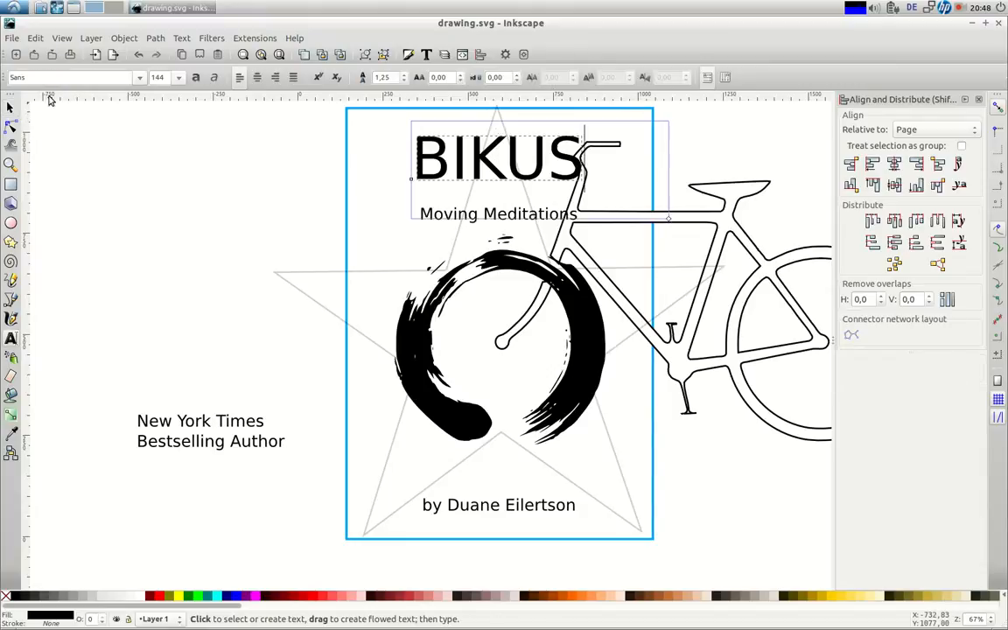
left_click(138, 78)
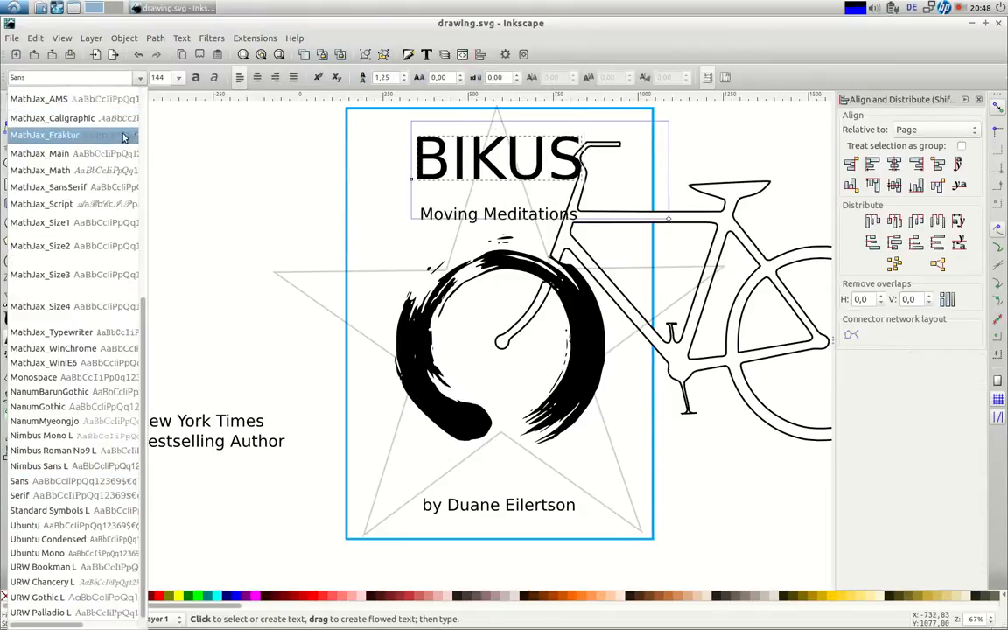
left_click(100, 122)
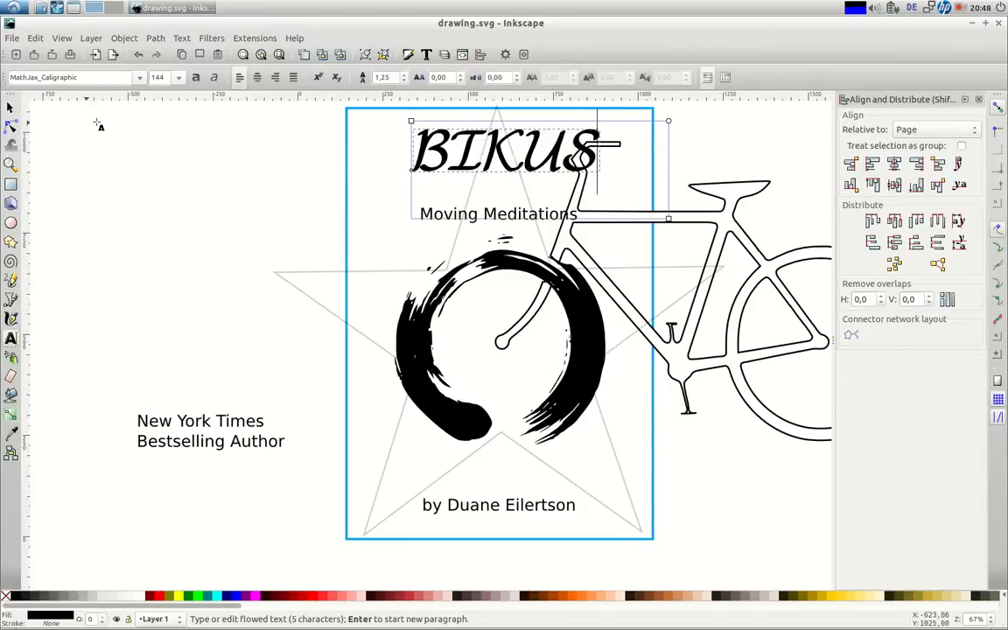
left_click(138, 78)
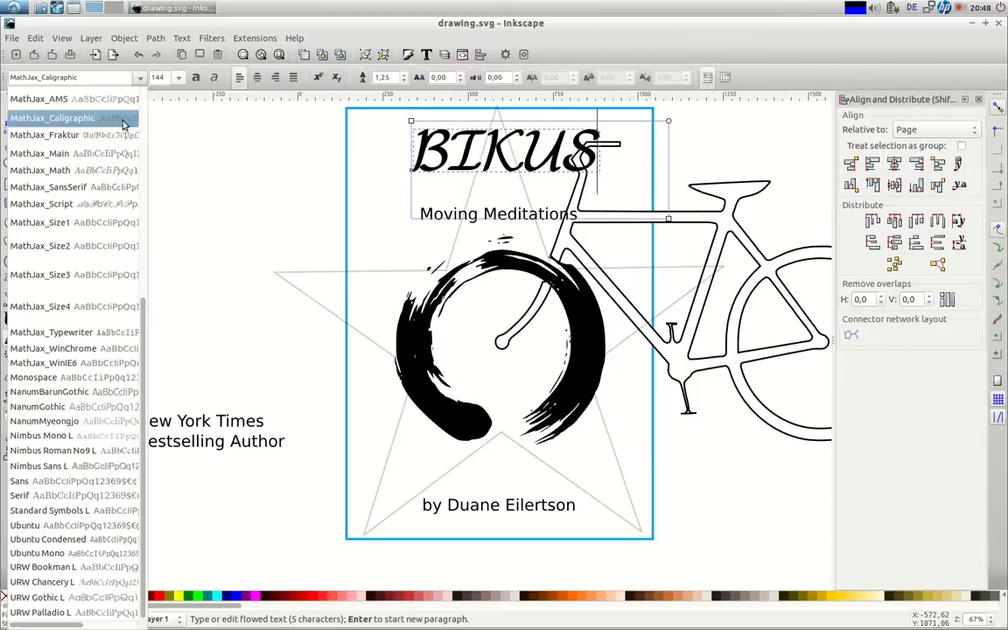
left_click(137, 80)
left_click(136, 78)
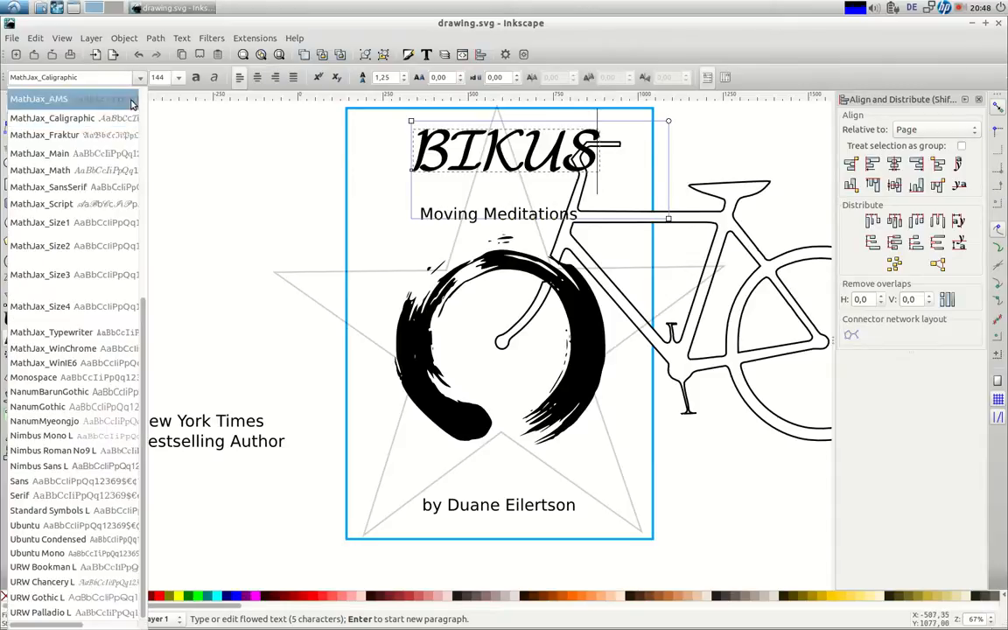
left_click(48, 207)
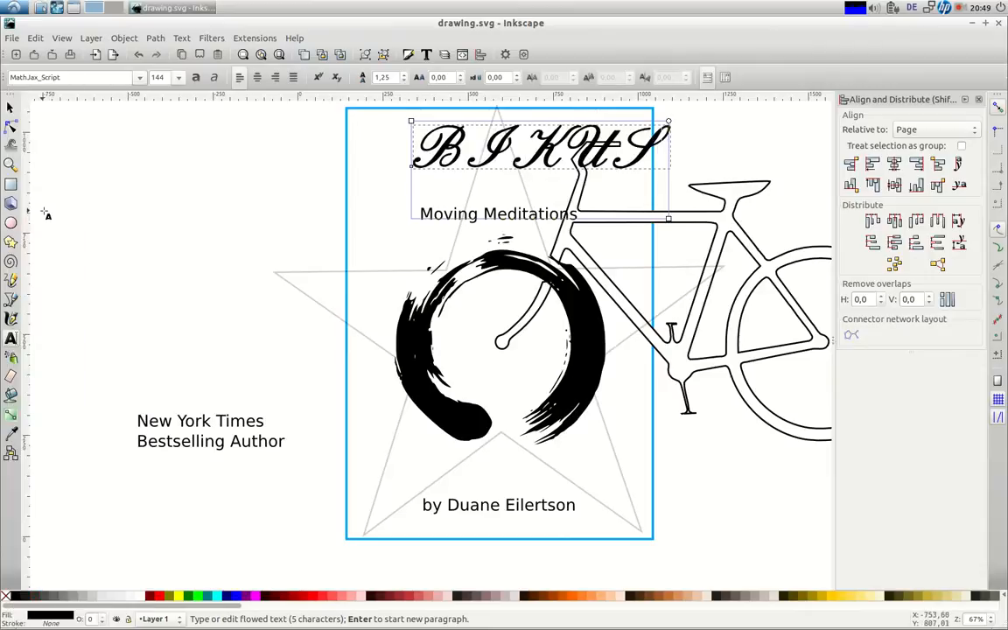
left_click(139, 77)
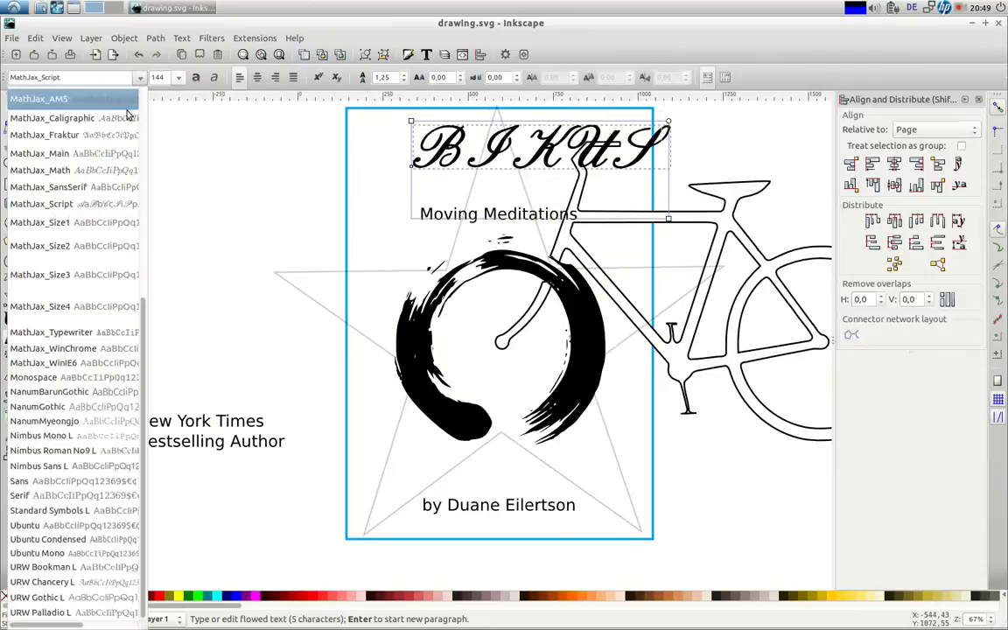
left_click(50, 155)
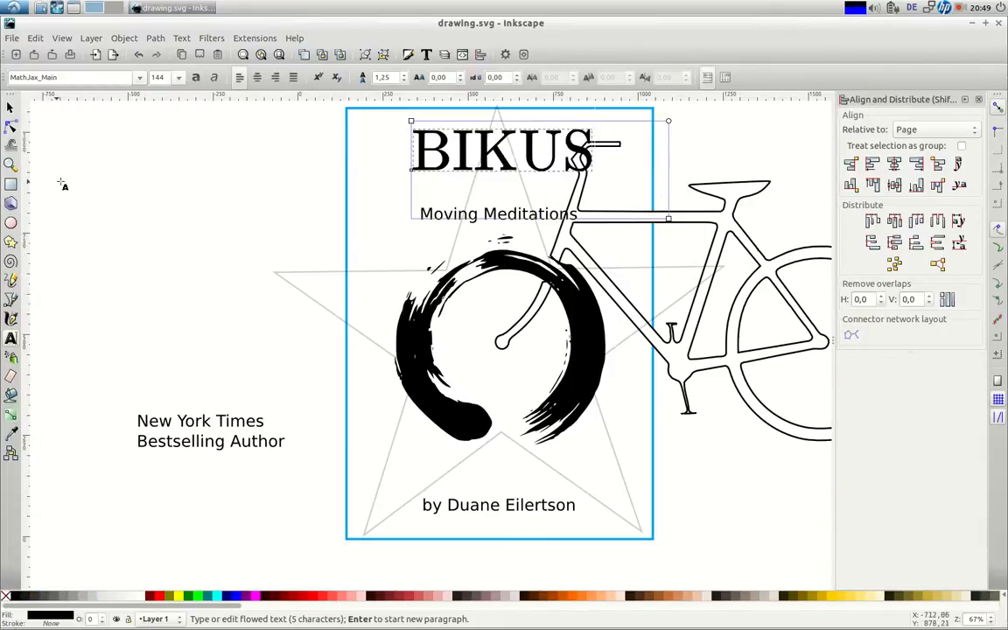
left_click(138, 77)
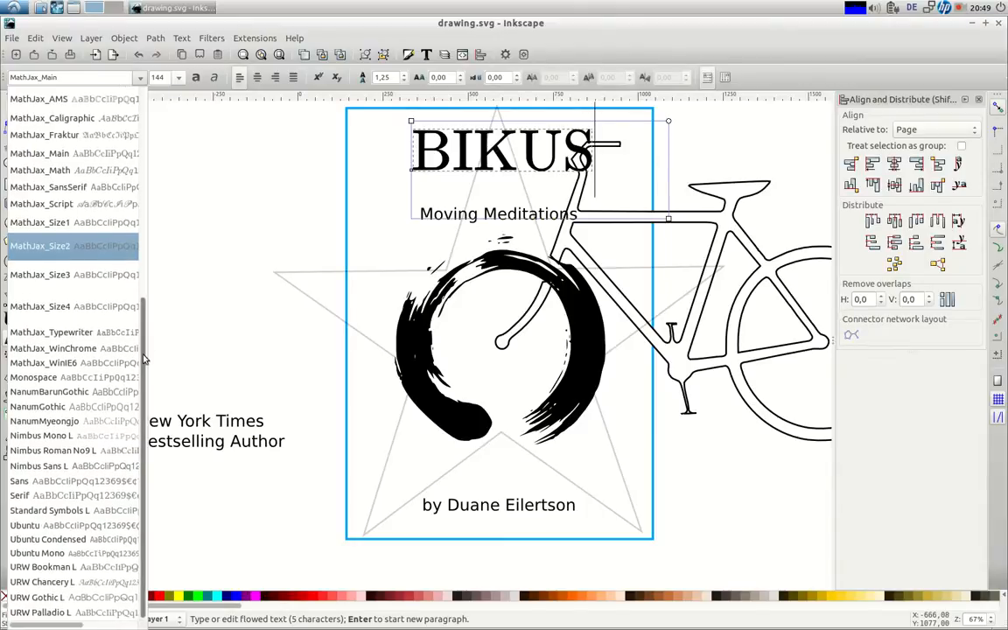
left_click_drag(144, 377, 135, 120)
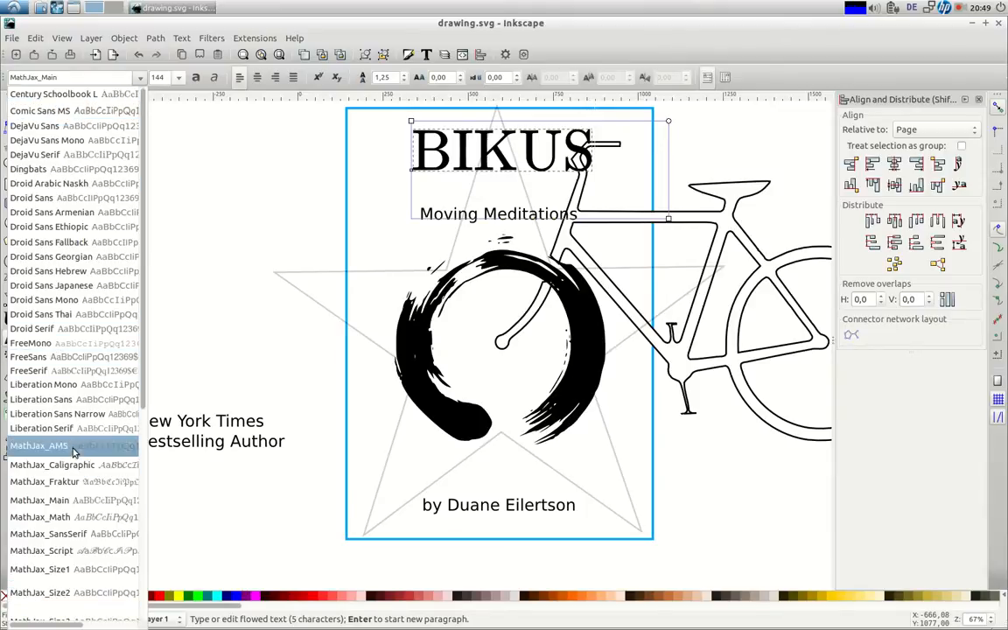
left_click(56, 260)
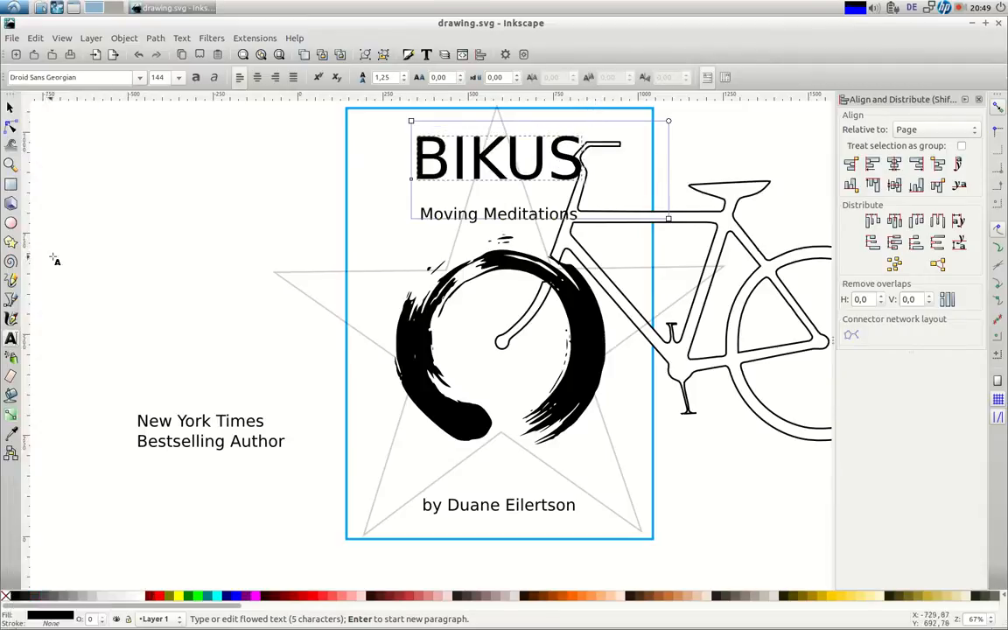
left_click(138, 56)
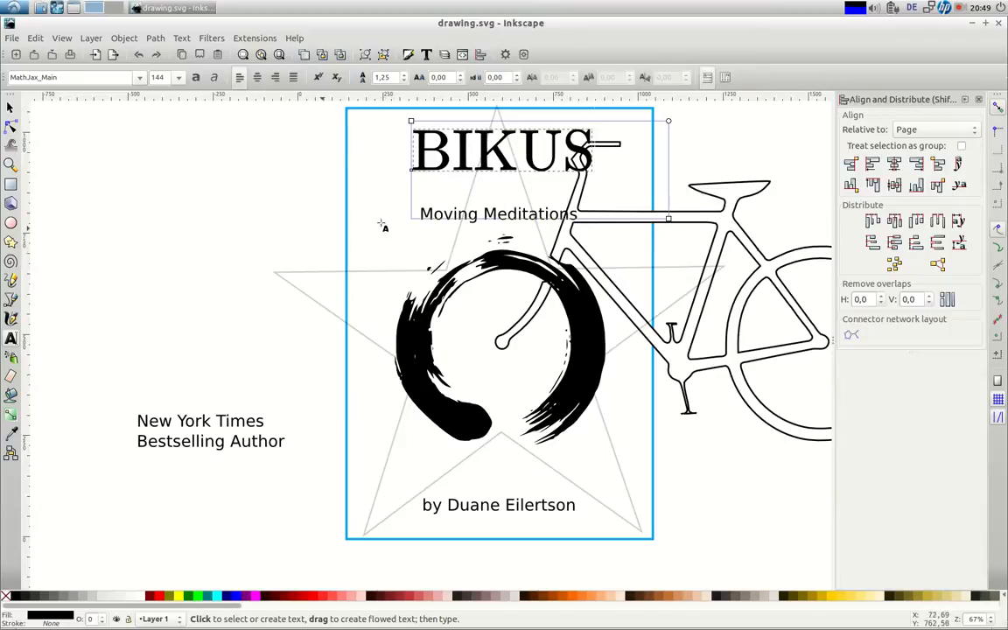
Nudge Moving Meditations up, closer beneath the title
key("F1")
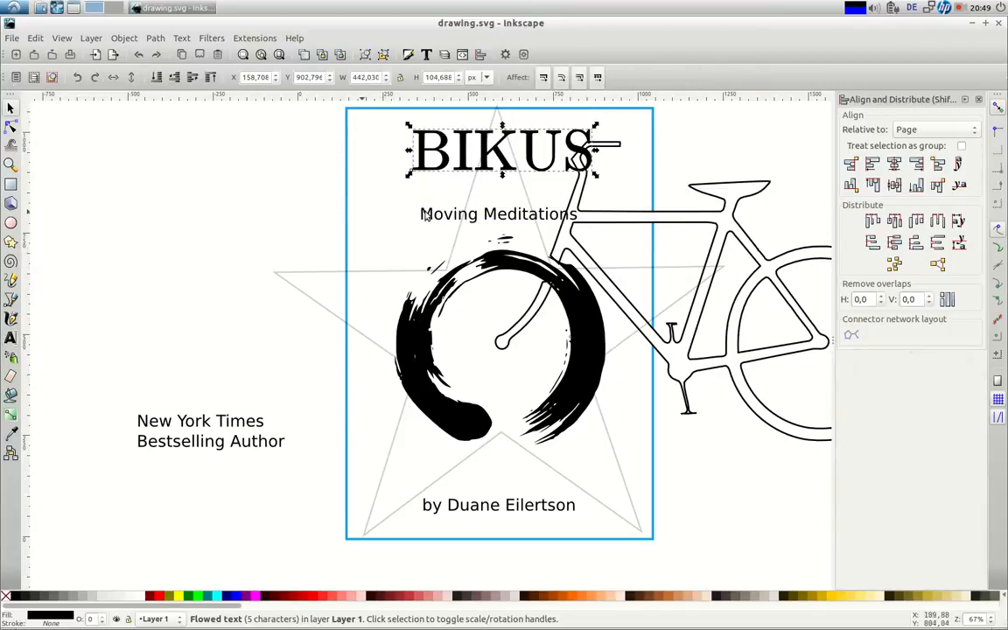
left_click(425, 217)
key("Up")
key("Up")
key("Up")
key("Up")
key("Up")
key("Up")
key("Up")
key("Up")
key("Up")
key("Up")
key("Up")
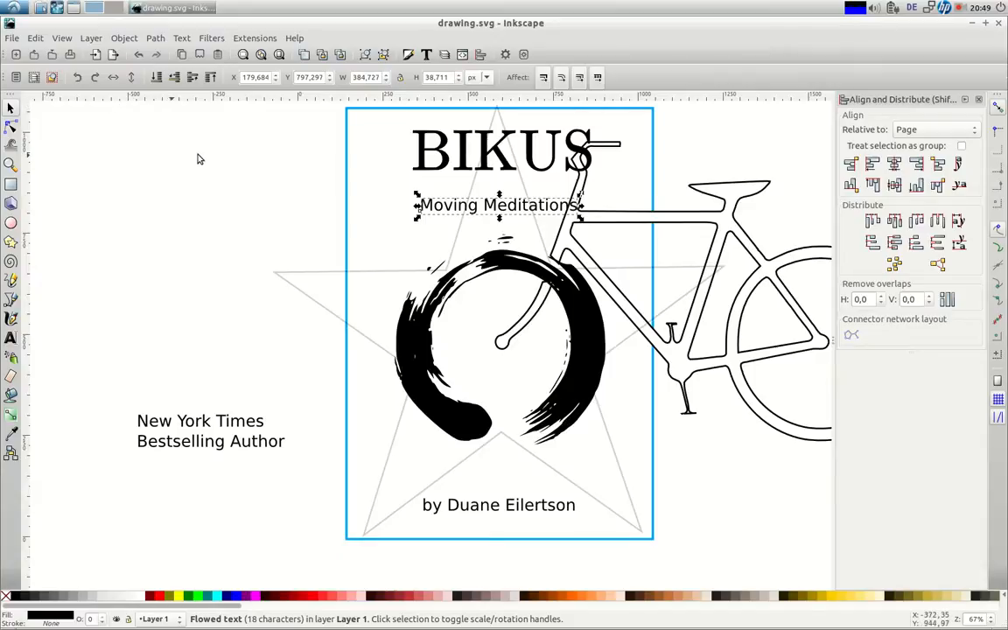
Set Moving Meditations in italic DejaVu Serif coloured dark red #C83737
key("t")
left_click(139, 77)
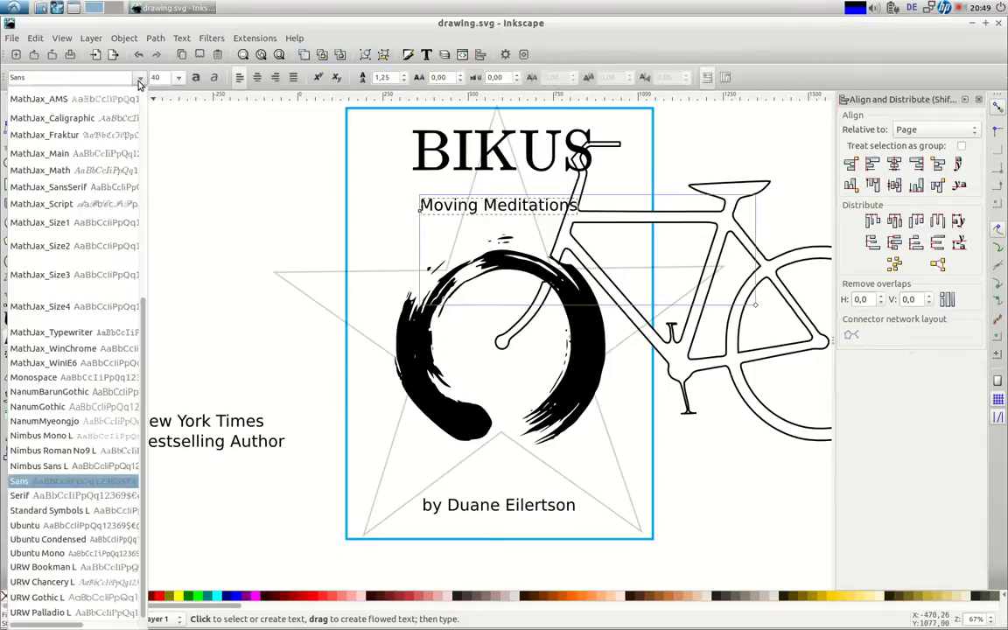
scroll(129, 137, "up", 5)
scroll(130, 137, "up", 3)
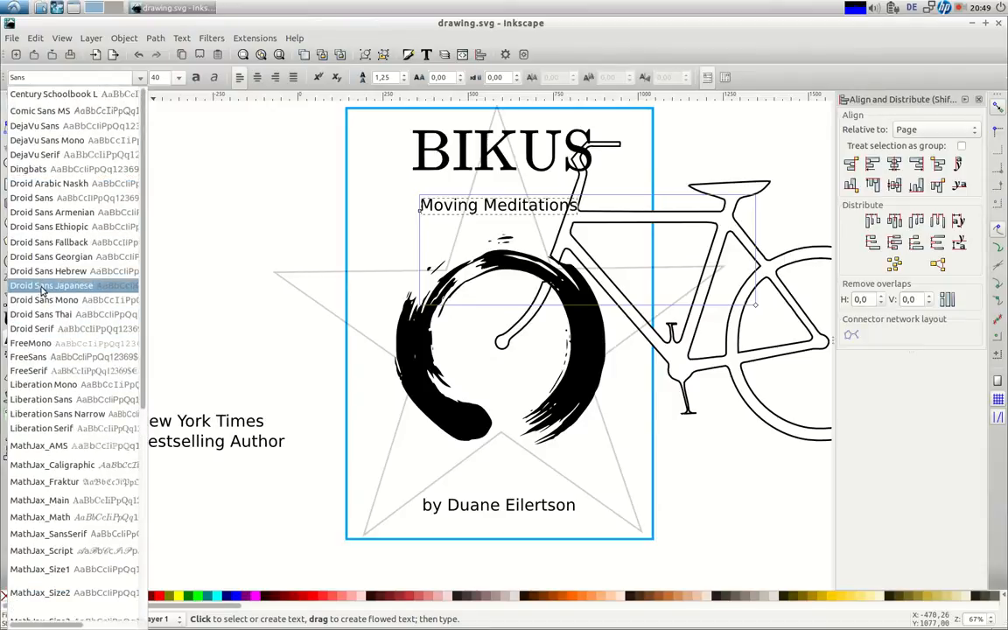
left_click(49, 156)
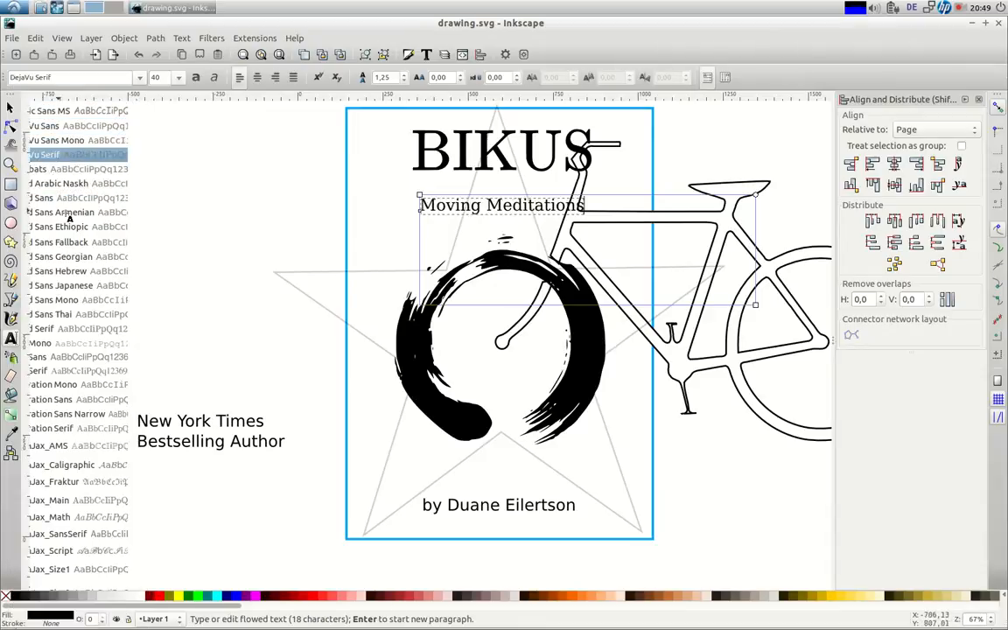
left_click(213, 77)
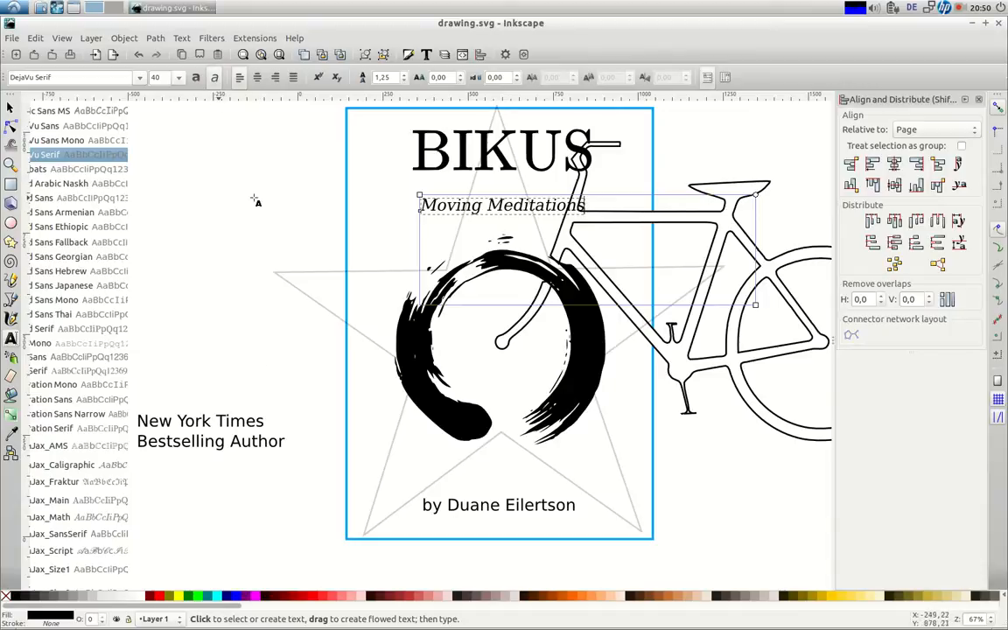
left_click(409, 600)
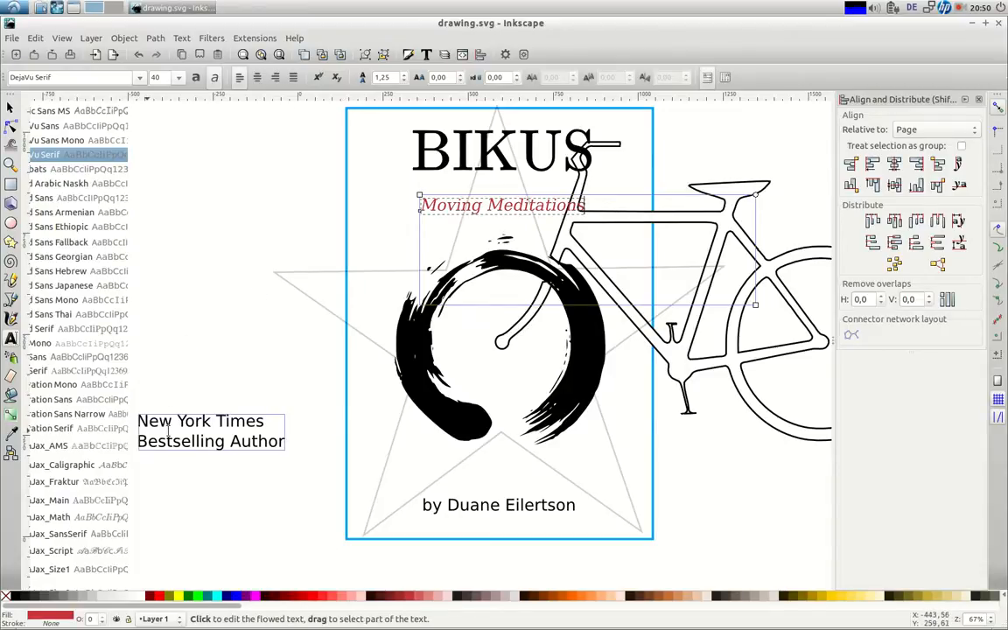
Set 'New York Times Bestselling Author' in italic DejaVu Serif
left_click(144, 419)
left_click(147, 421)
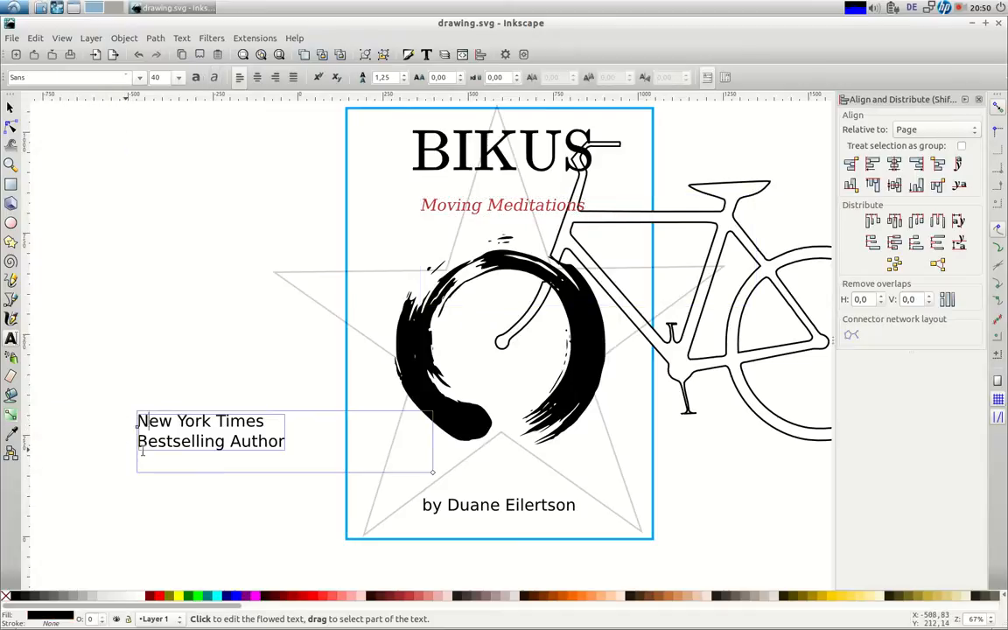
left_click(140, 78)
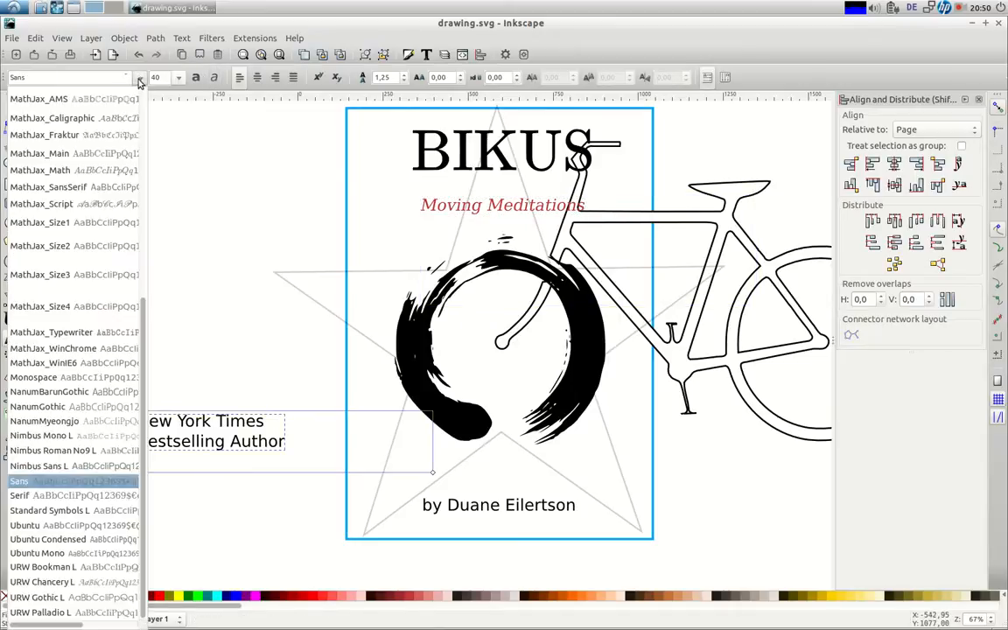
scroll(145, 200, "up", 5)
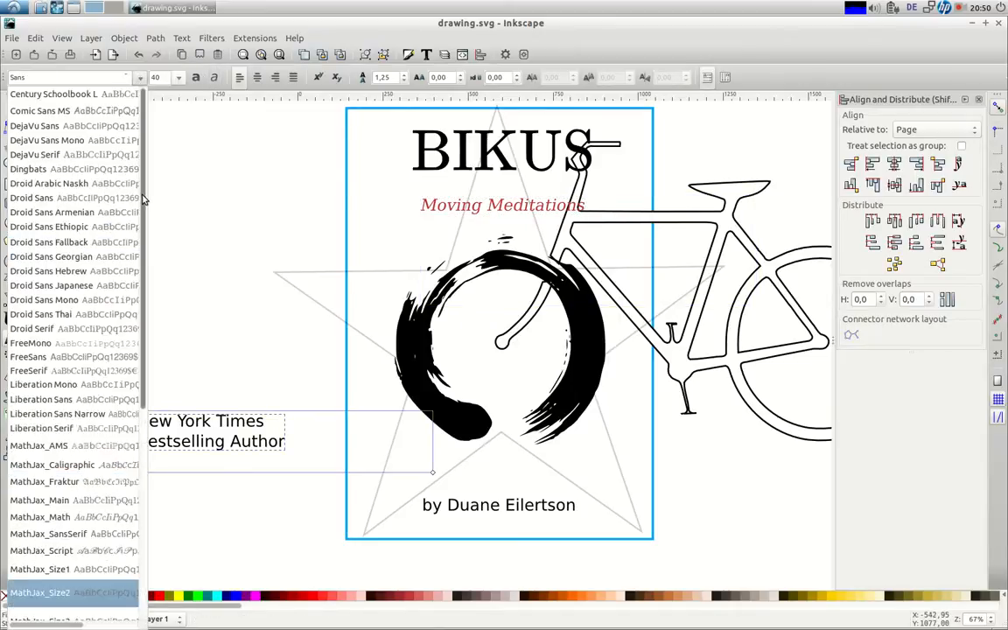
left_click(55, 156)
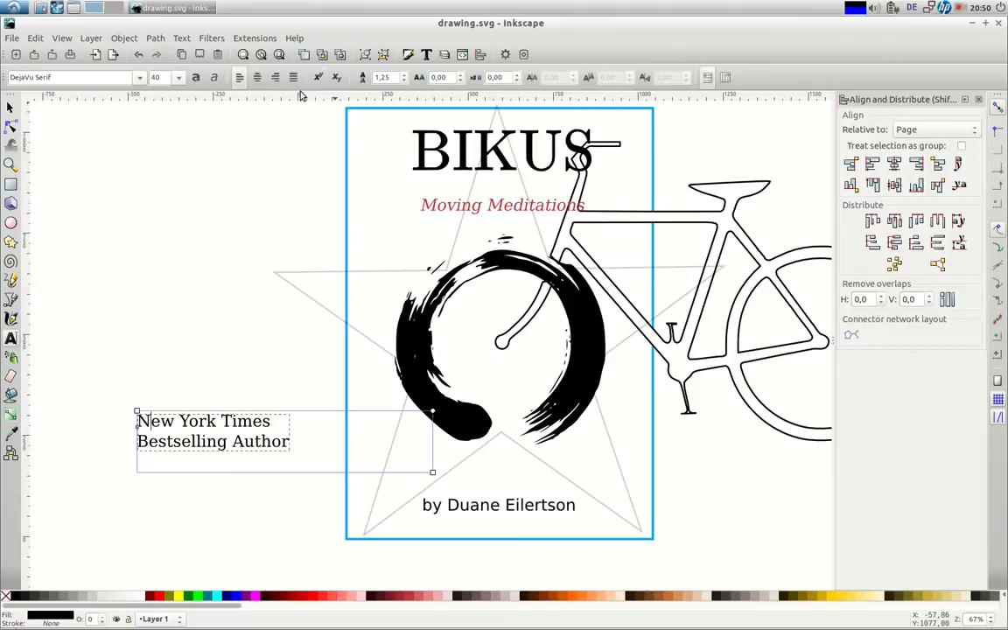
left_click(214, 79)
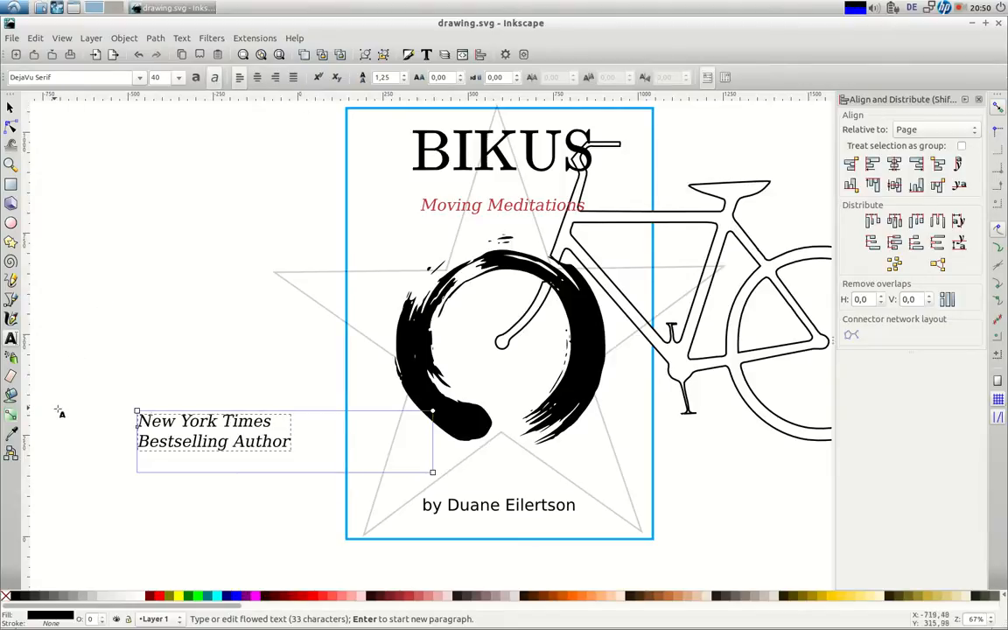
Move the New York Times text onto the cover, shrink it to about two thirds, and place it above the author name
left_click(447, 512)
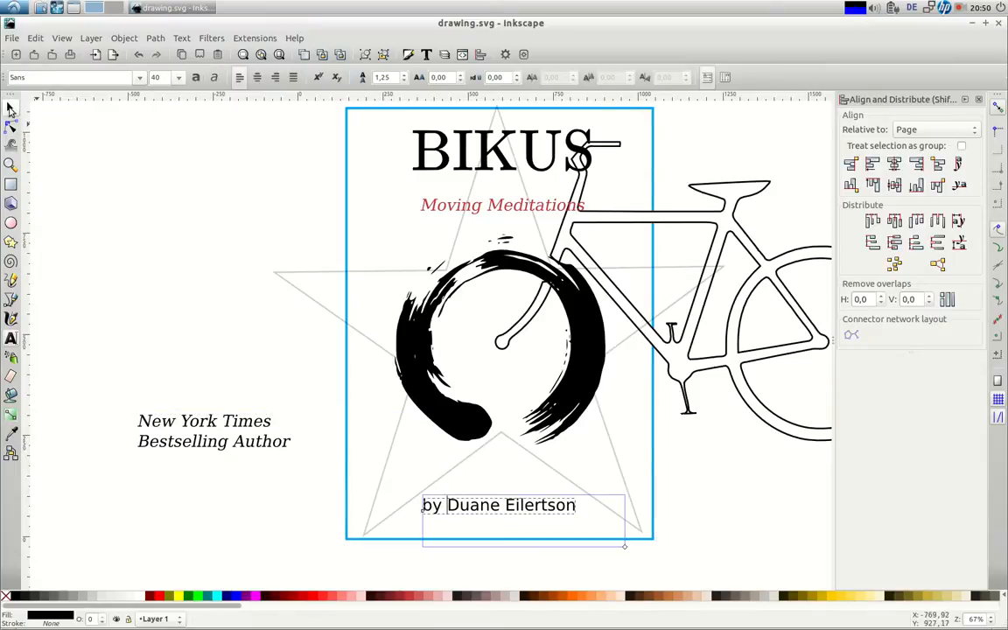
left_click(10, 106)
left_click_drag(167, 429, 391, 469)
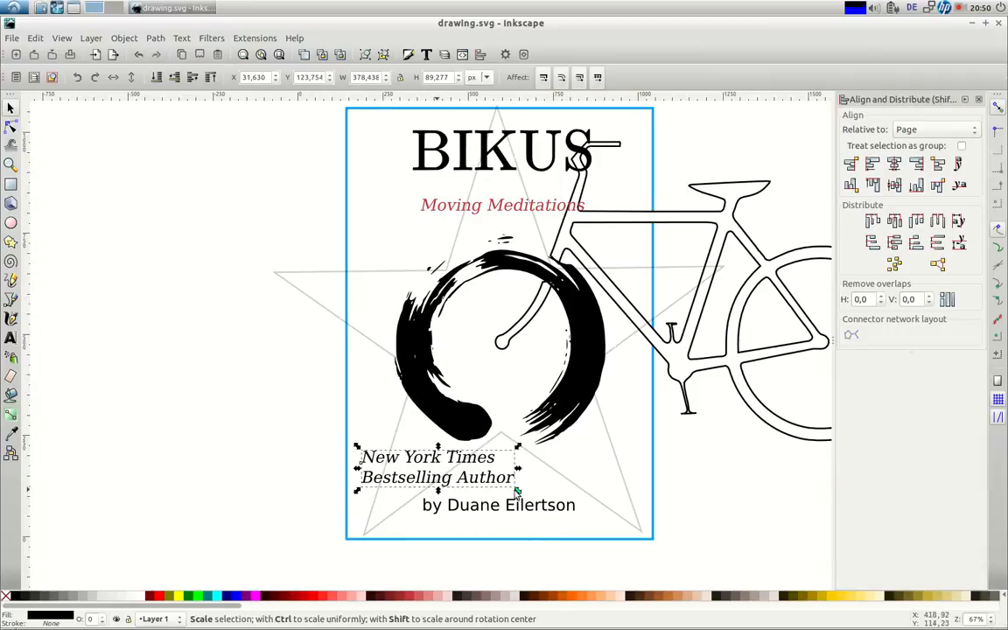
left_click_drag(517, 490, 496, 482)
left_click_drag(395, 456, 405, 459)
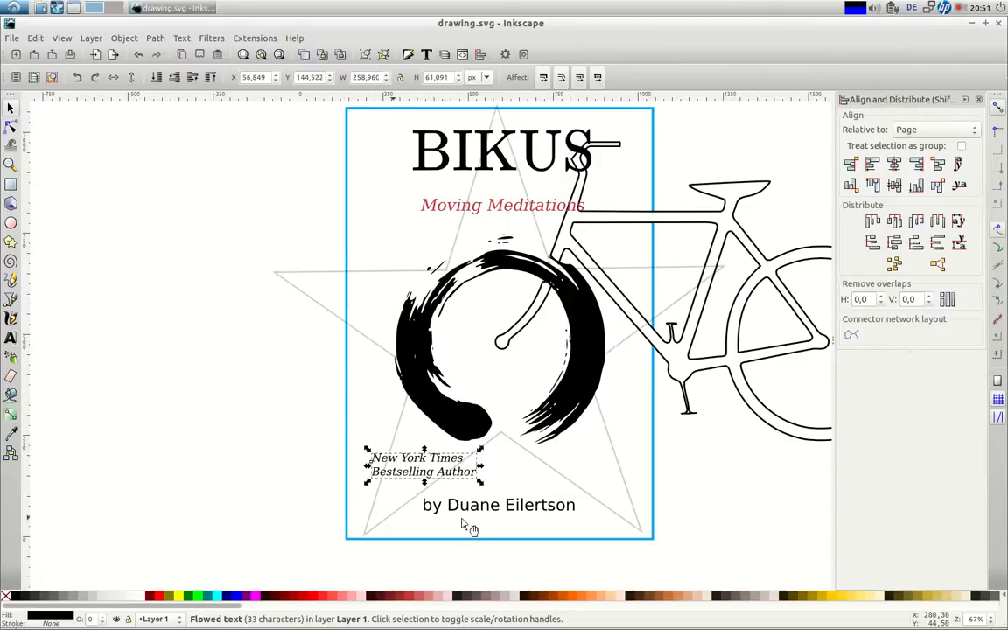
left_click(490, 508)
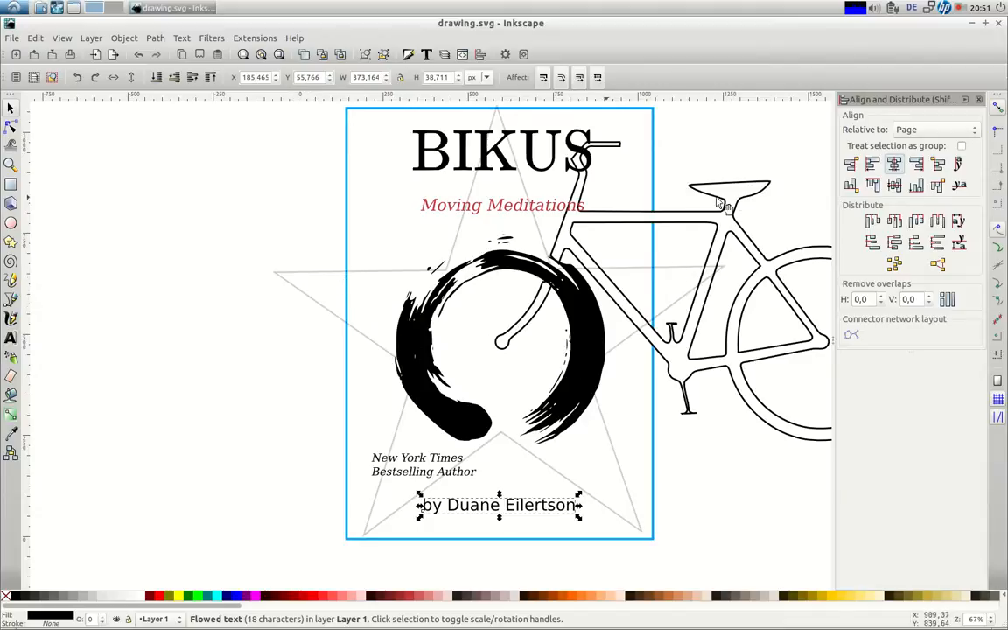
Give the bicycle no fill and a faint light-grey #e6d7d7 outline
left_click(618, 216)
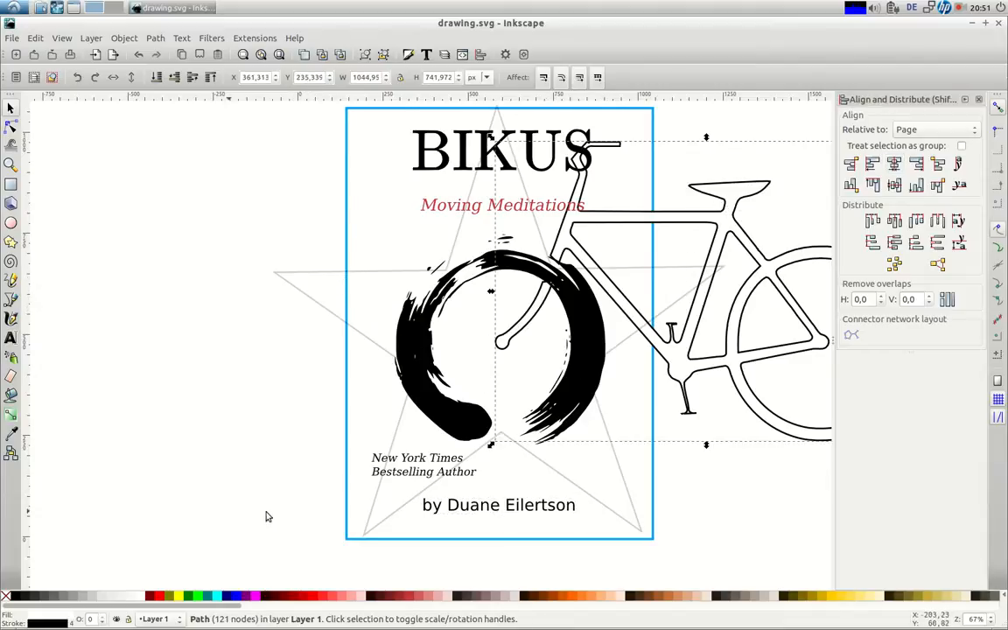
left_click(94, 598)
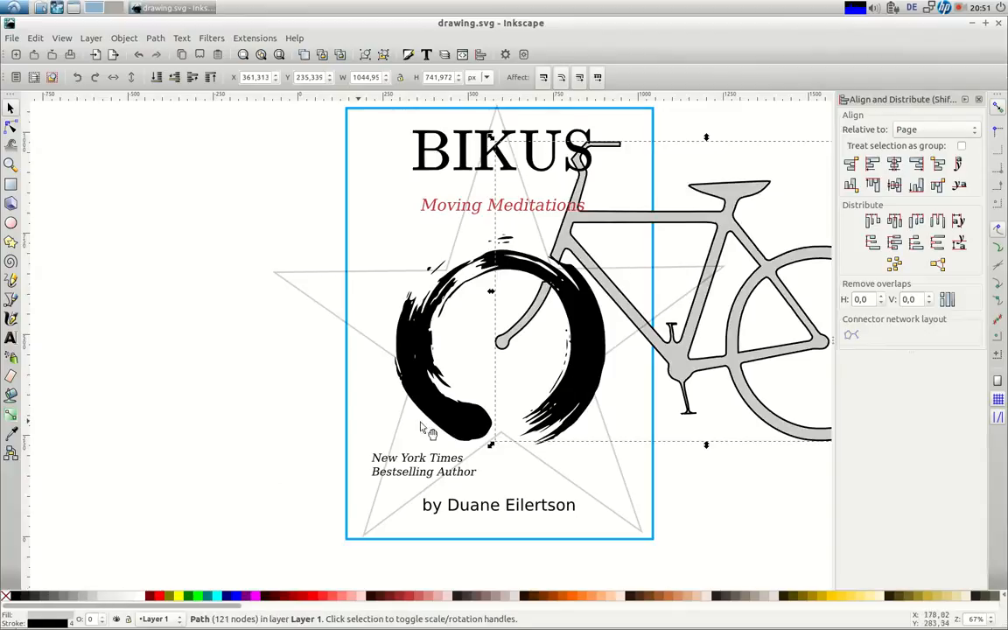
left_click(408, 55)
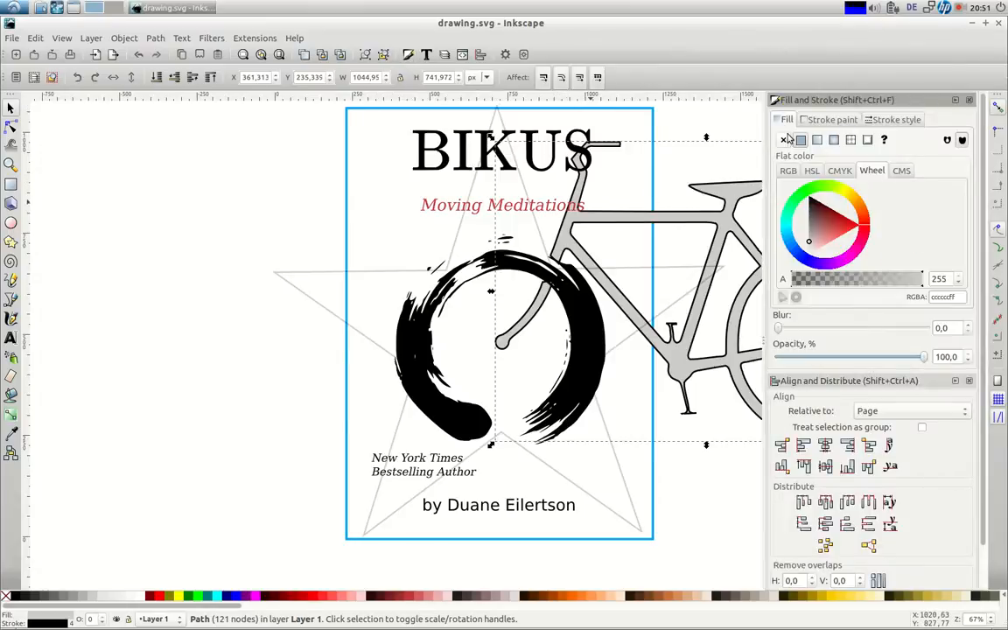
left_click(784, 140)
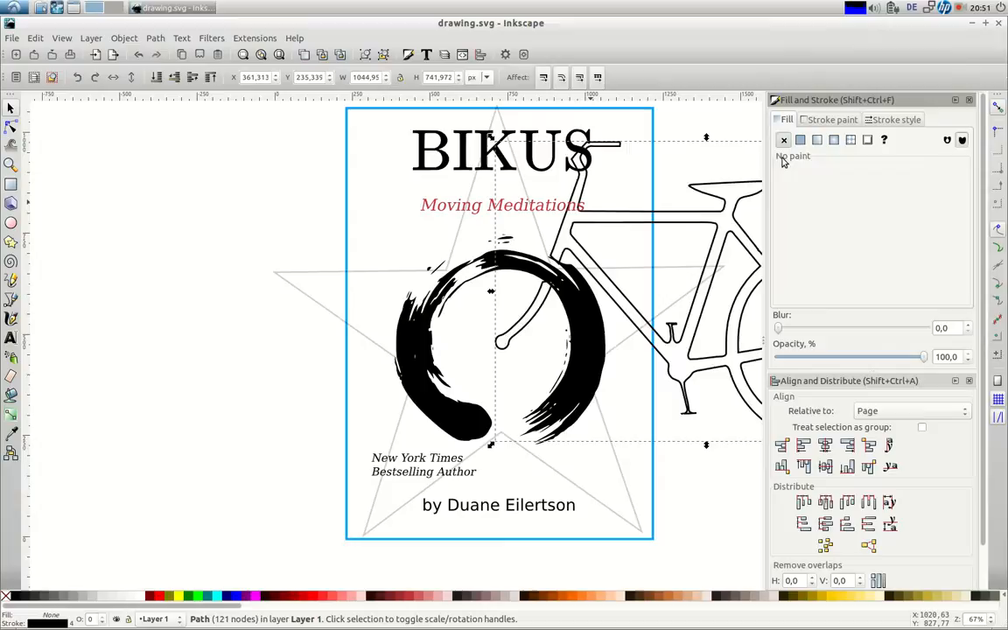
left_click(818, 120)
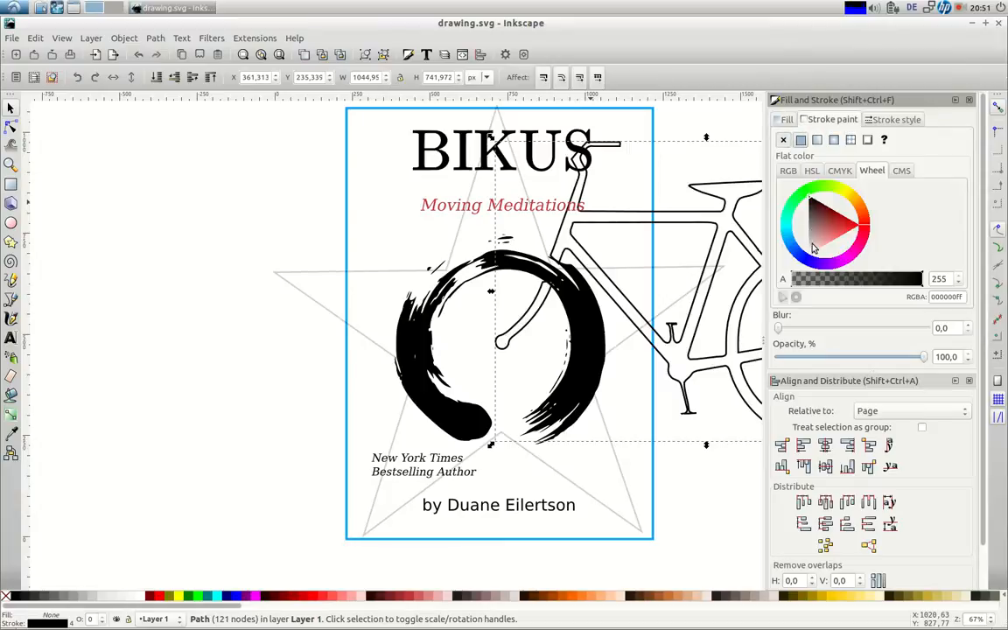
left_click_drag(814, 251, 811, 248)
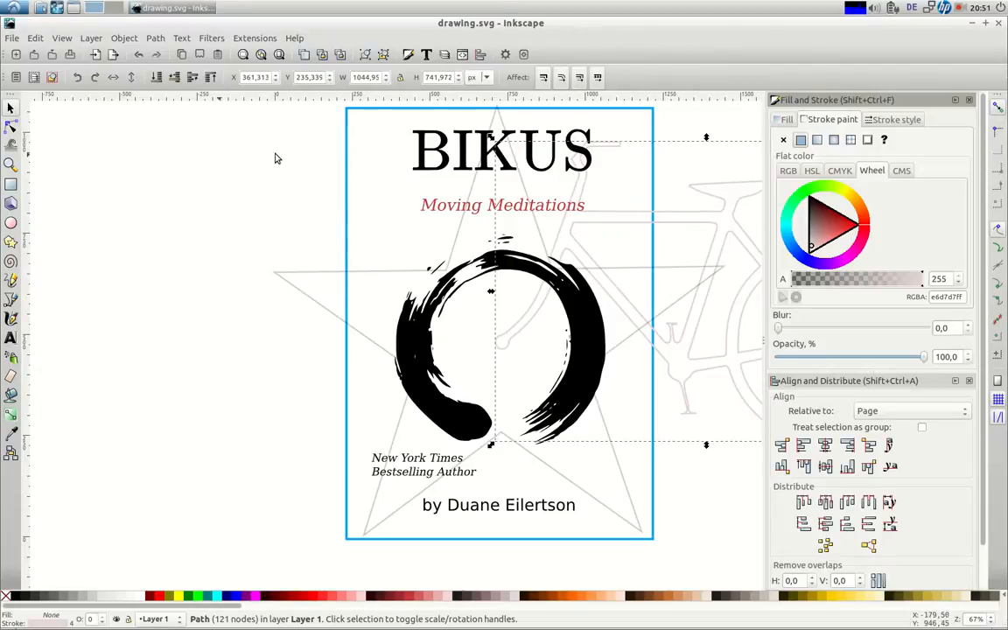
left_click(278, 180)
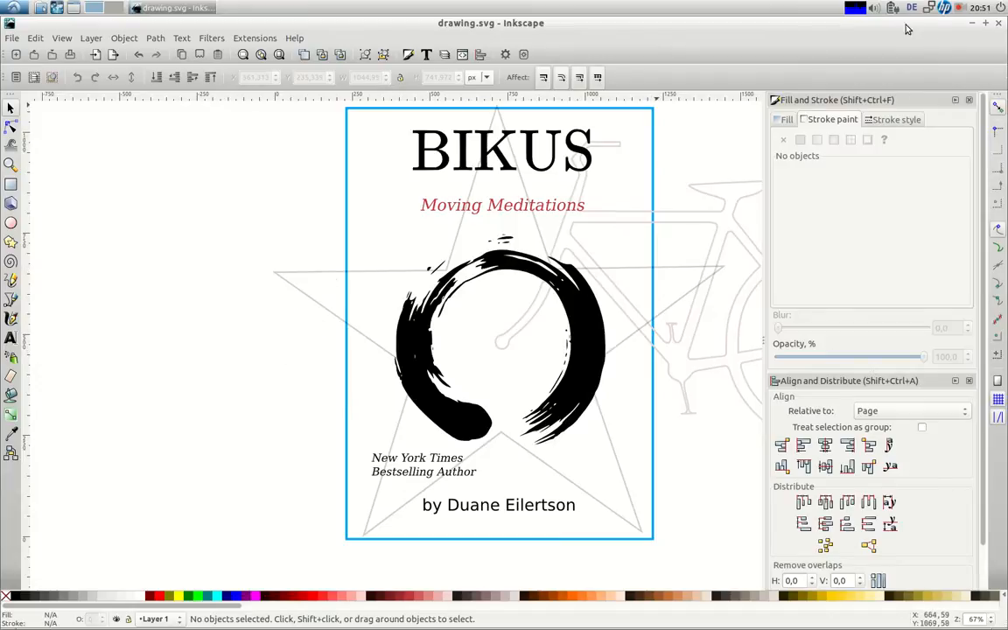
left_click(958, 9)
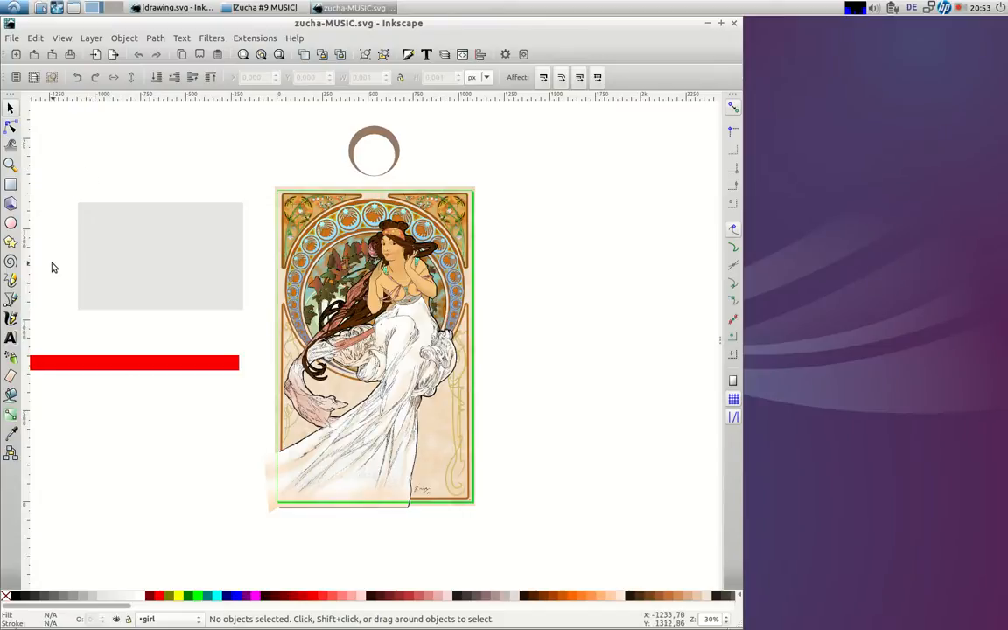
left_click(11, 164)
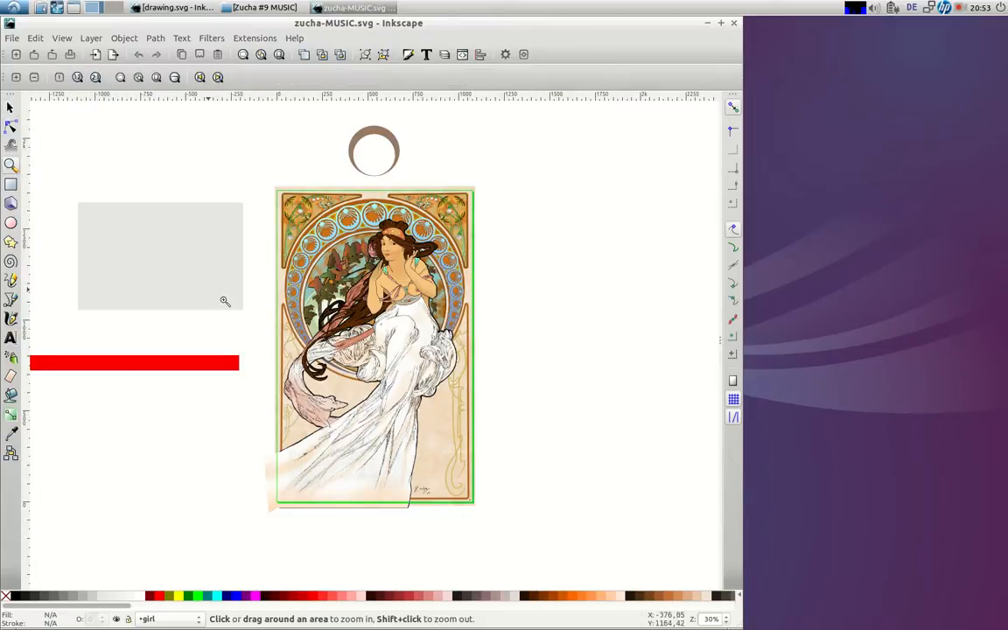
left_click_drag(492, 513, 440, 485)
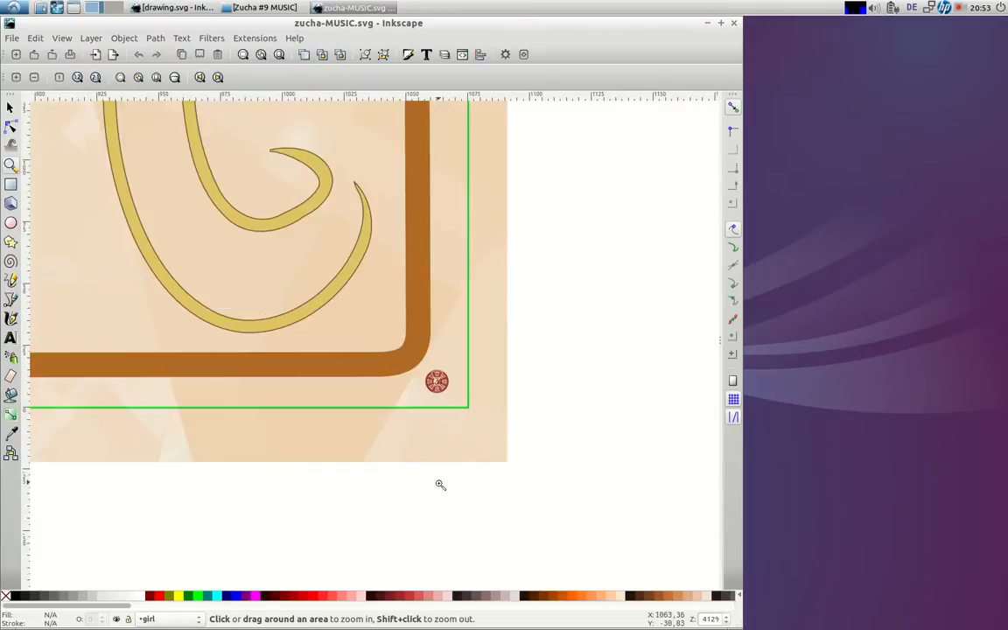
left_click_drag(529, 428, 405, 354)
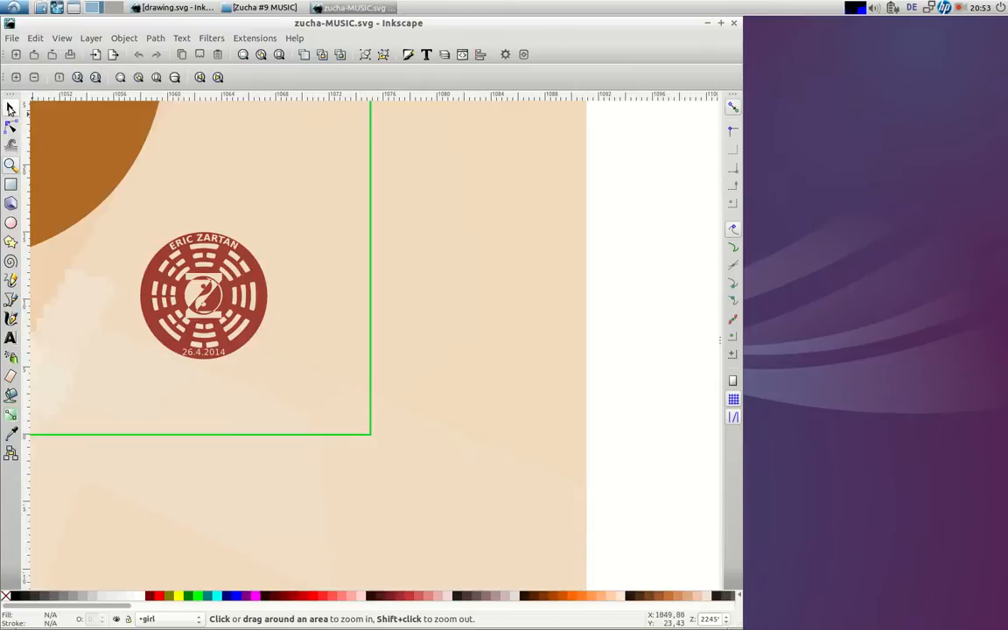
left_click(11, 106)
left_click(252, 279)
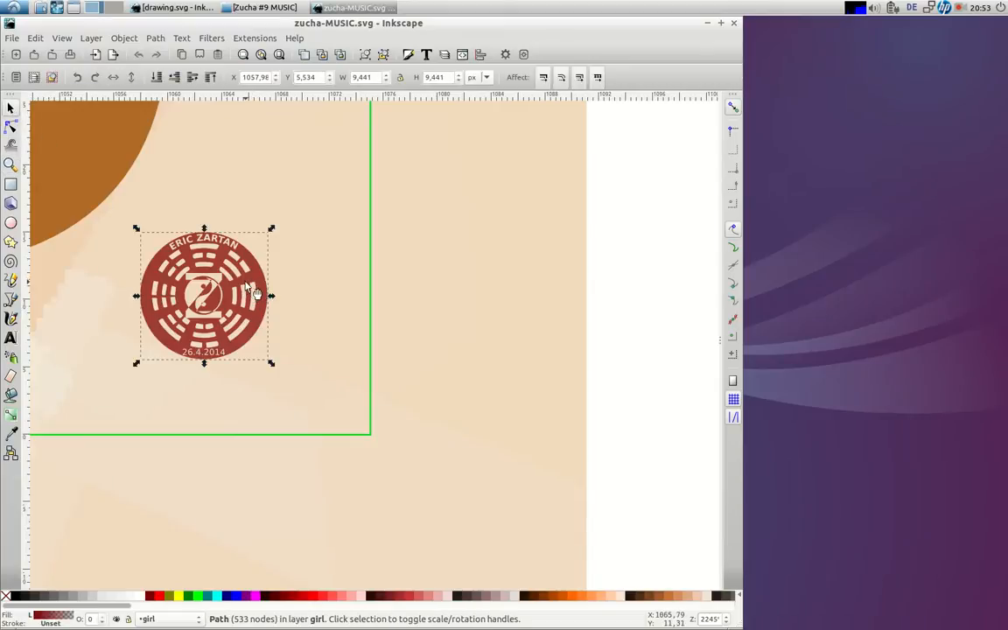
key("ctrl")
left_click(179, 8)
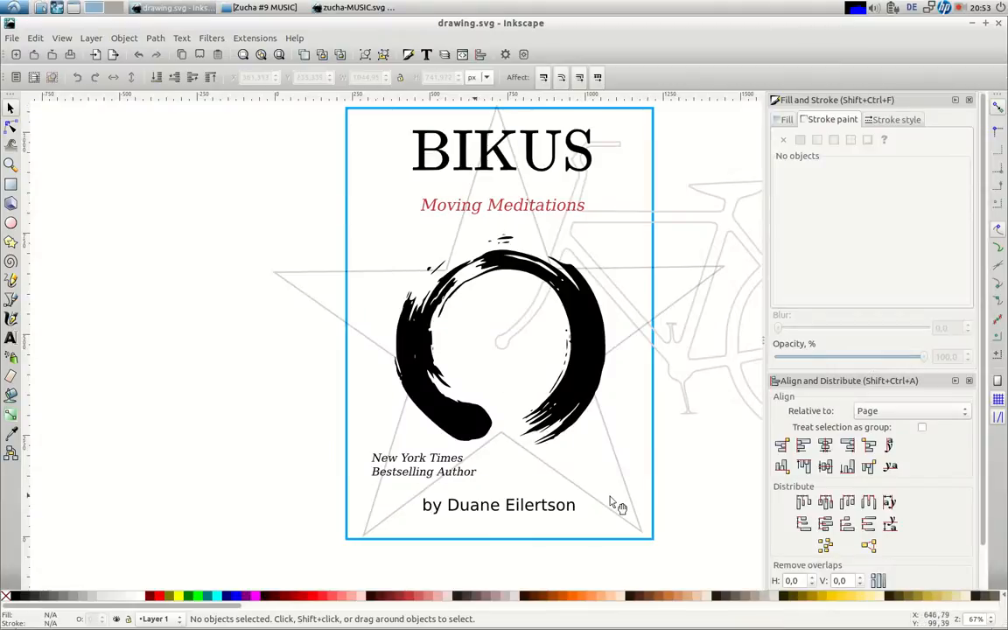
Bring the red logo onto the cover, enlarge it and move it up and to the right
left_click(609, 497)
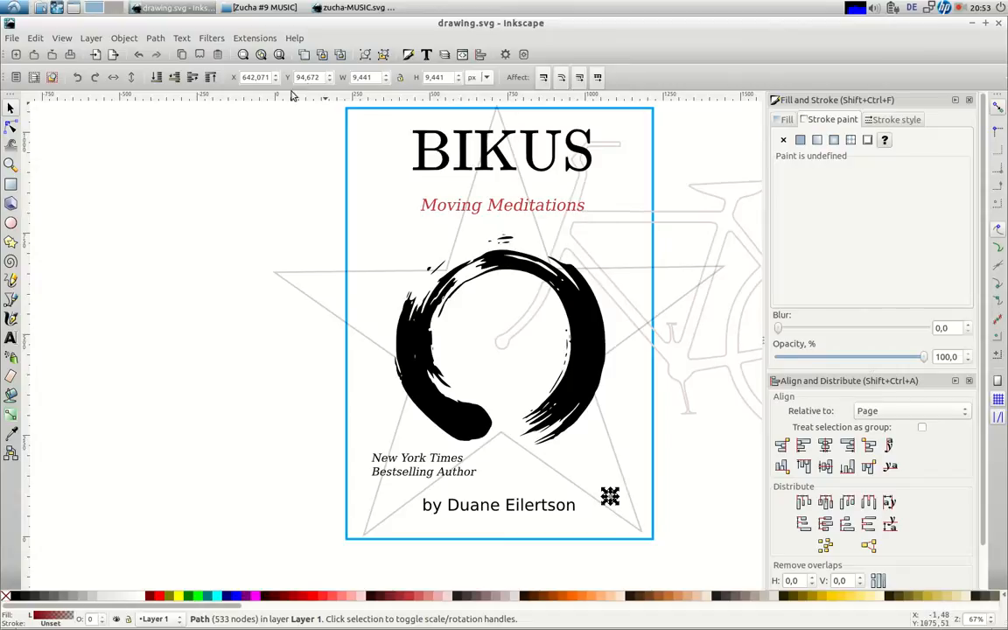
left_click(11, 164)
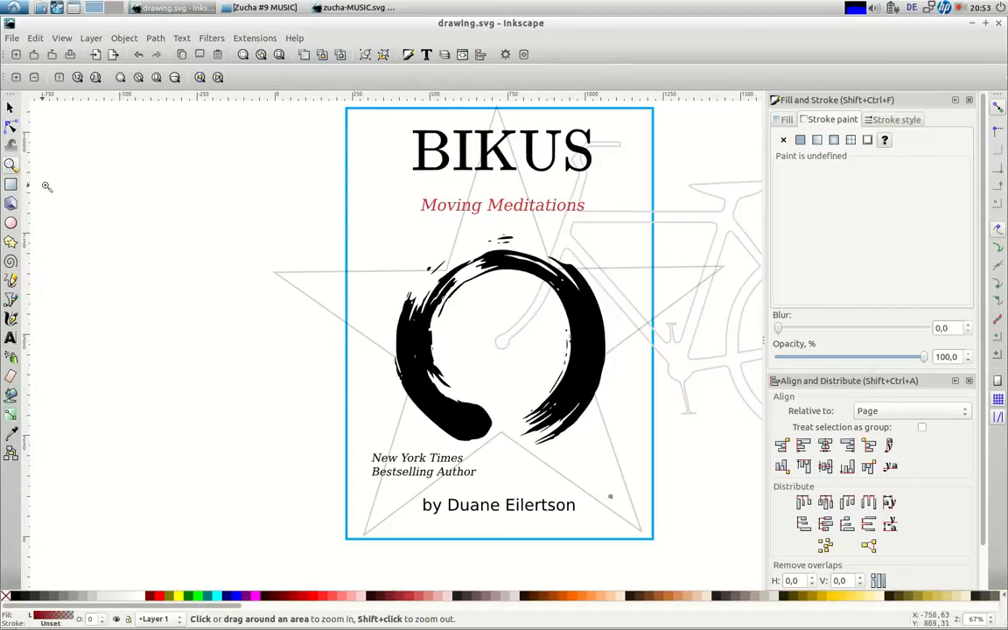
left_click_drag(580, 470, 655, 542)
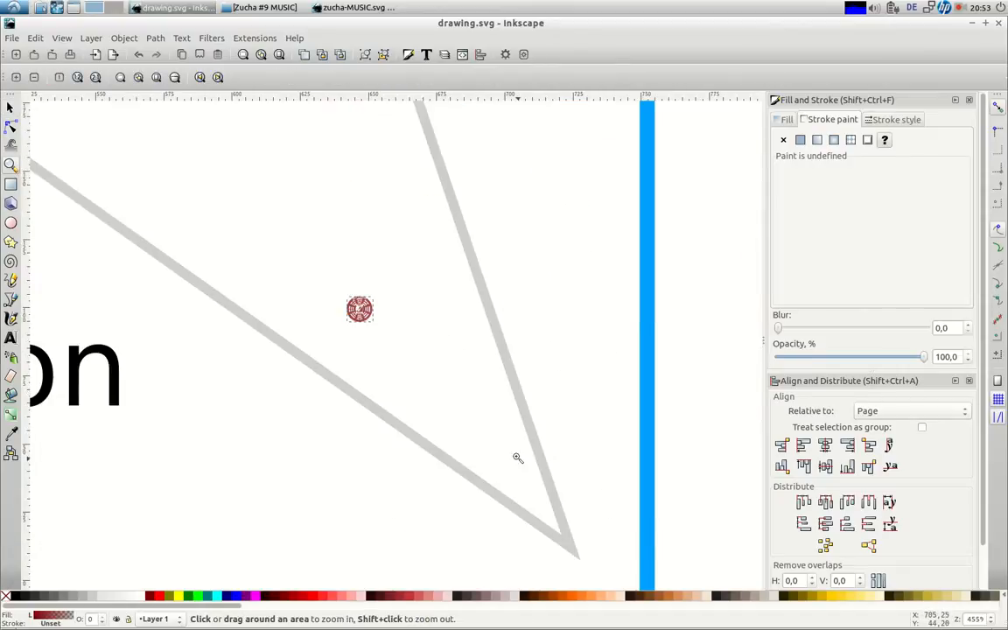
key("s")
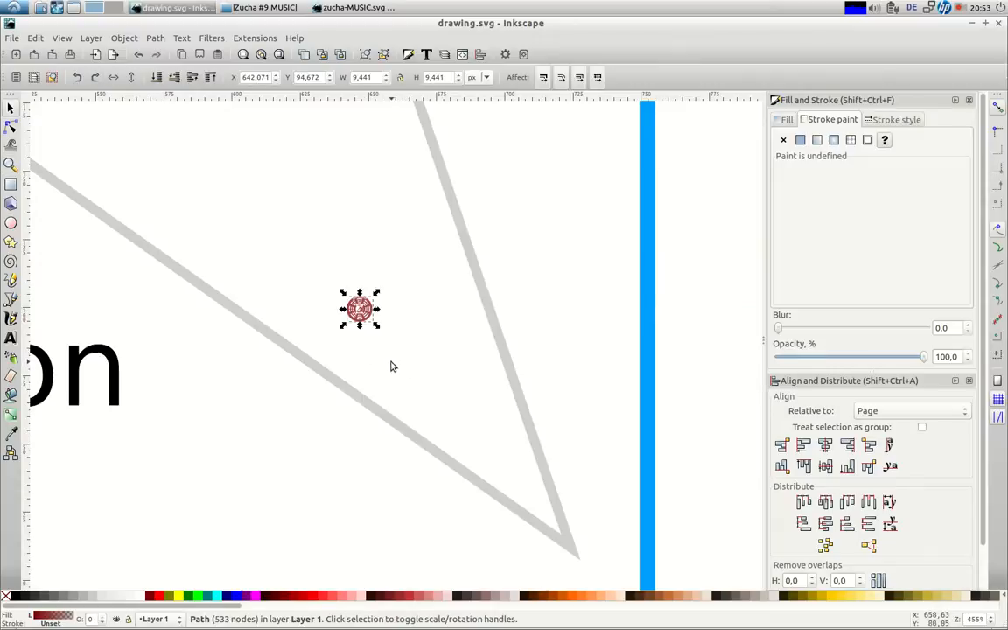
left_click_drag(342, 326, 180, 488)
left_click_drag(199, 356, 307, 263)
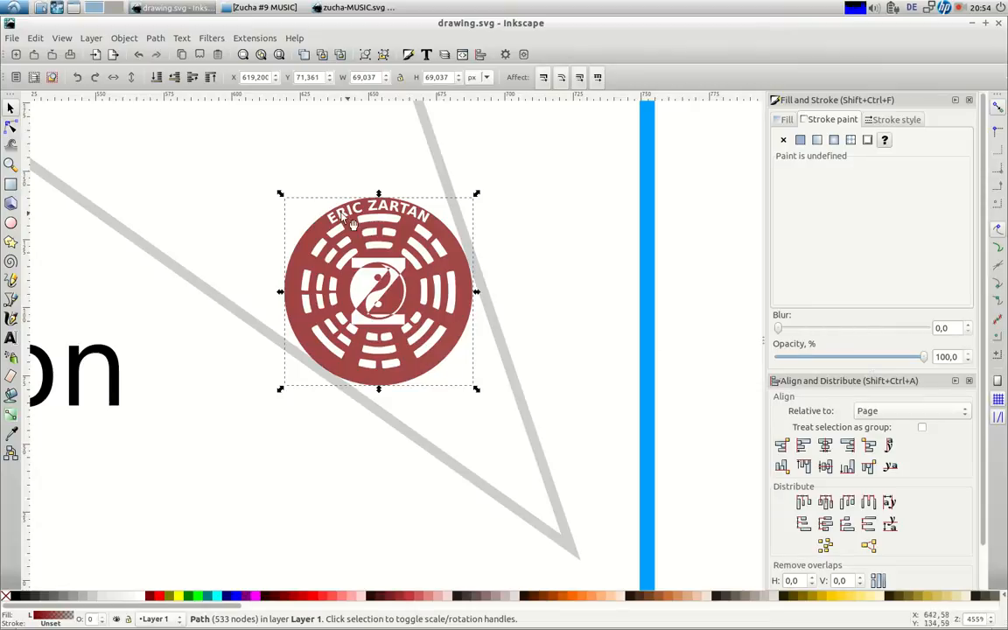
Replace the logo's gradient with a flat dark red #aa0000 fill
left_click(786, 123)
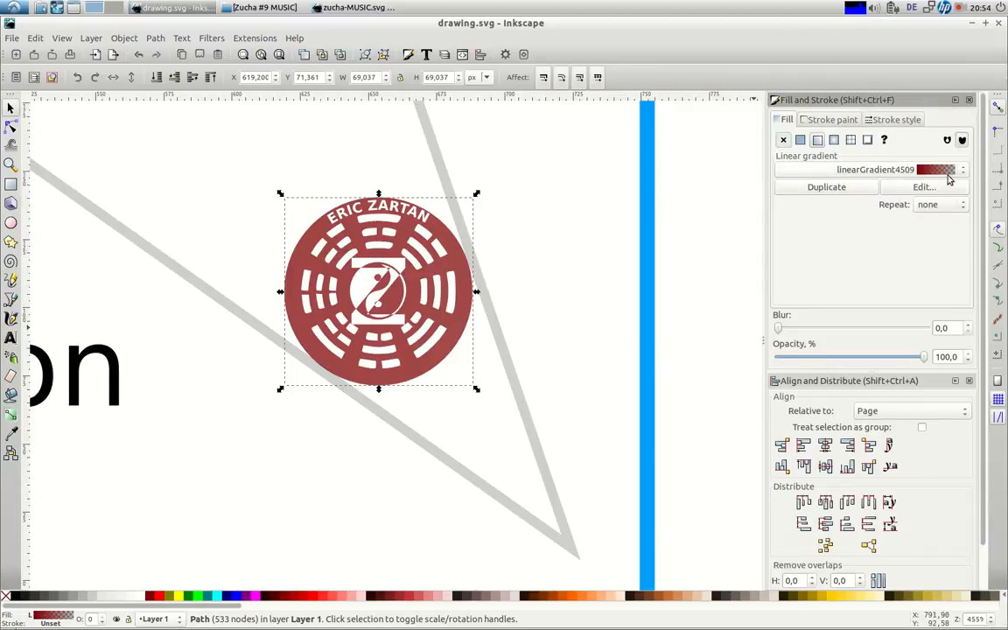
left_click(800, 141)
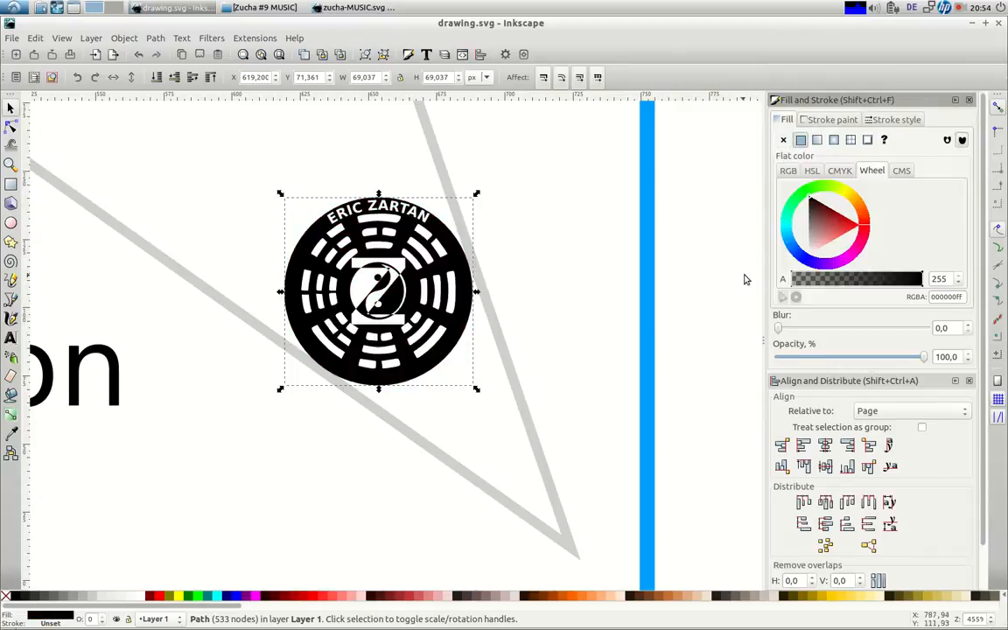
left_click(158, 597)
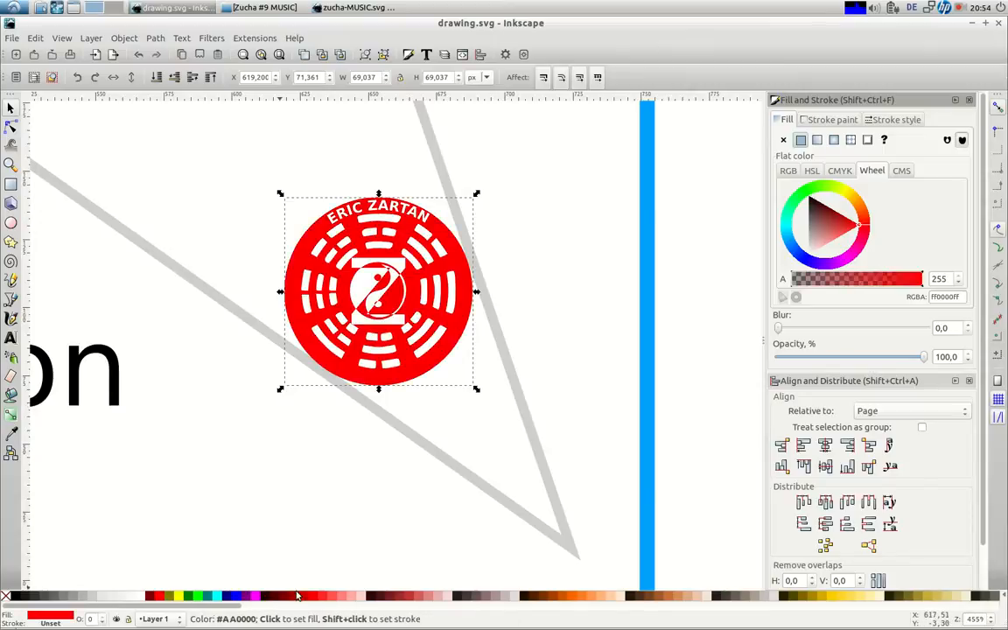
left_click(291, 597)
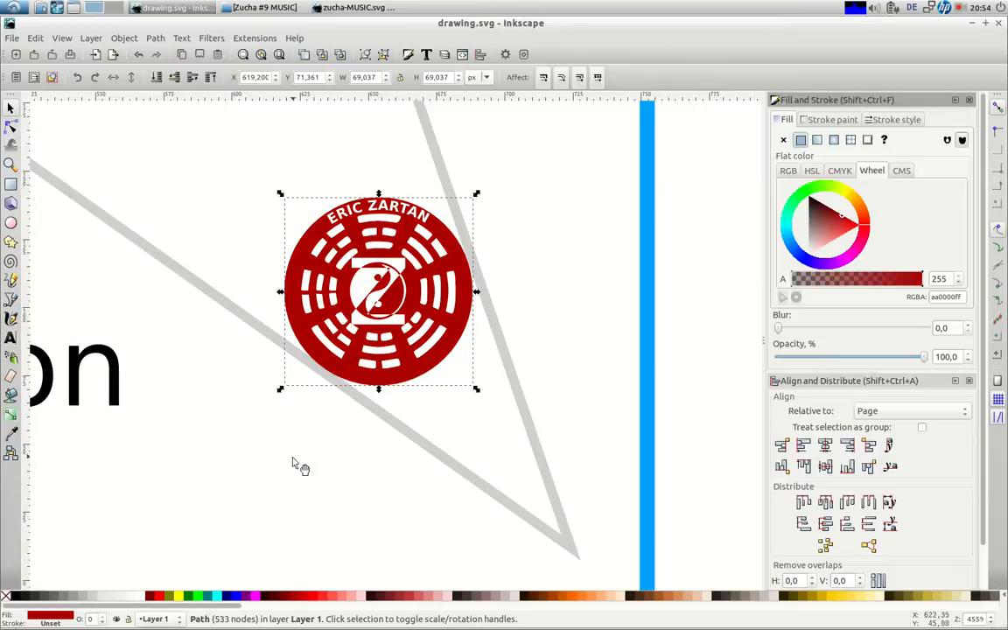
Close the zucha-MUSIC.svg document and zoom to show the whole cover page
left_click(334, 8)
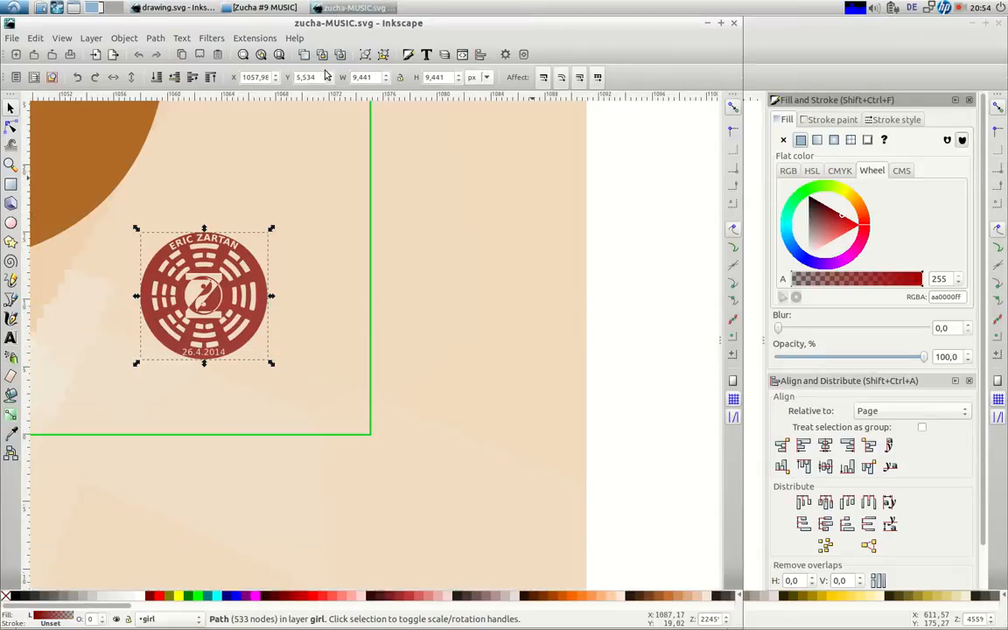
left_click(735, 26)
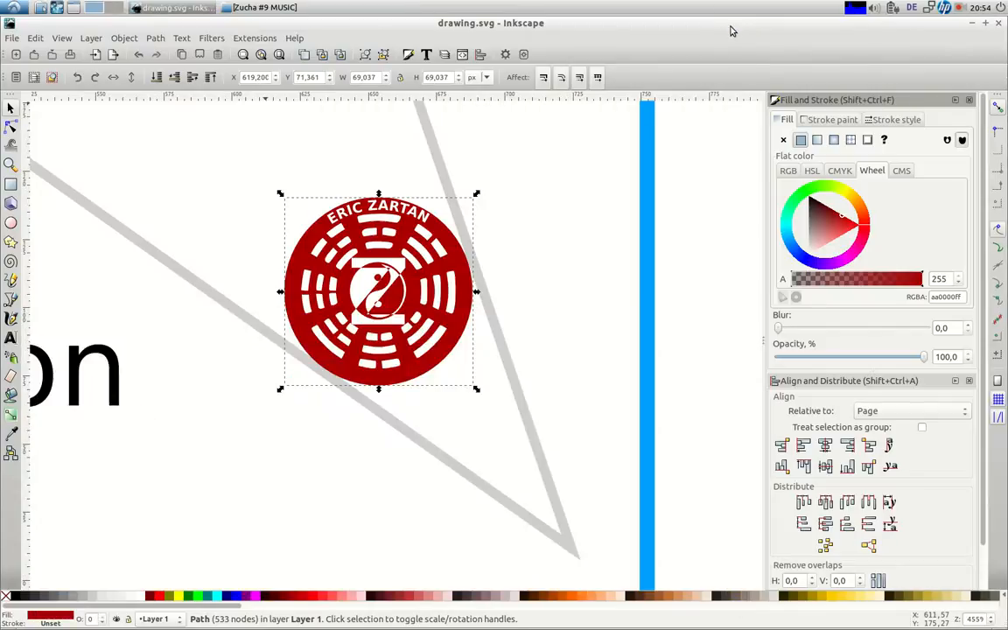
left_click(279, 55)
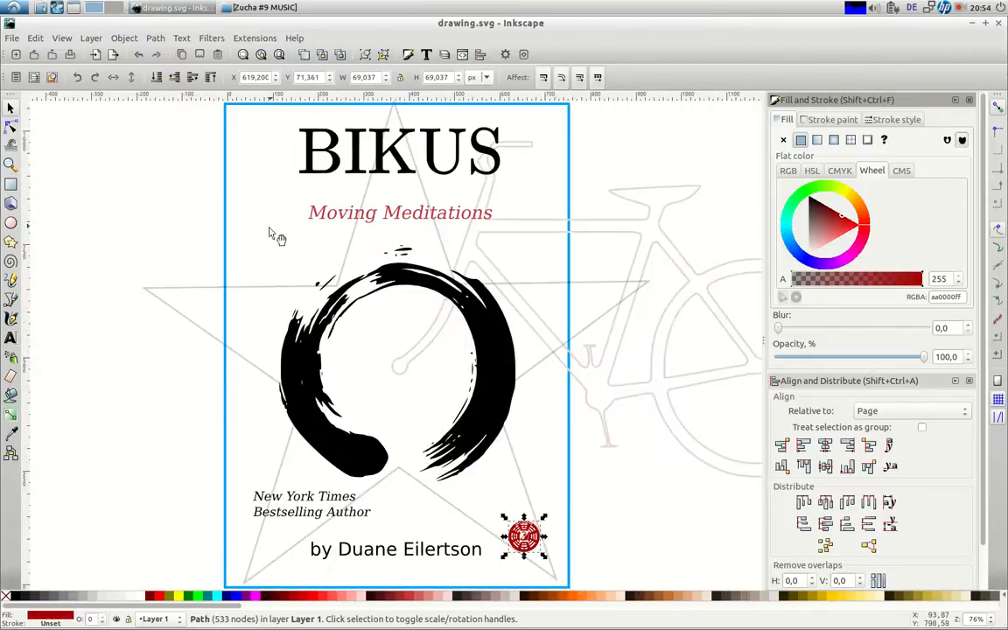
Delete the large faded star outline behind the cover, then select the page-border rectangle
left_click(204, 294)
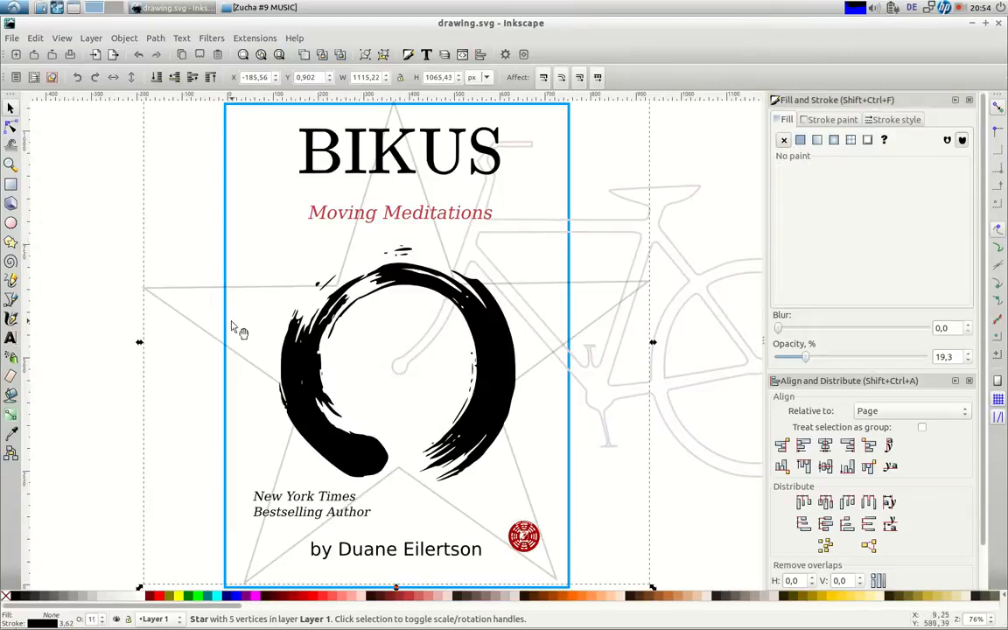
key("Delete")
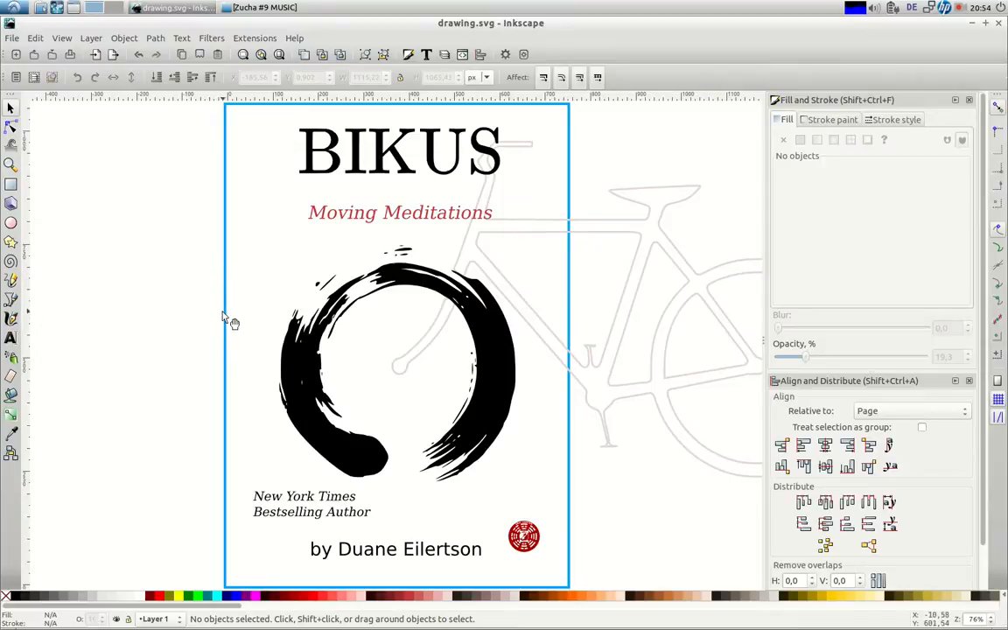
left_click(227, 320)
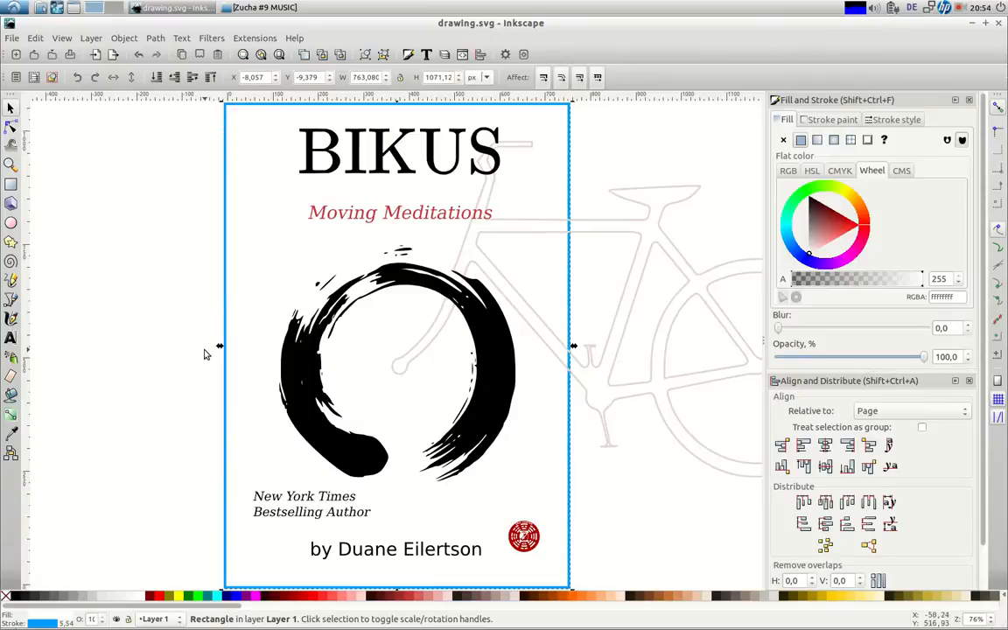
Give the page-border rectangle a pure black stroke 3 px wide
left_click(828, 120)
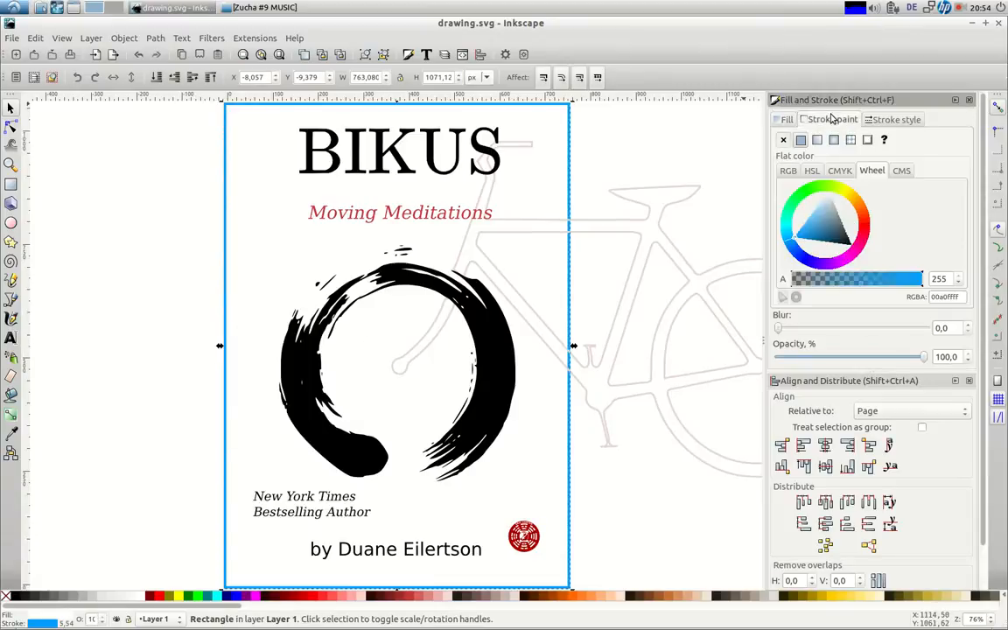
left_click(844, 241)
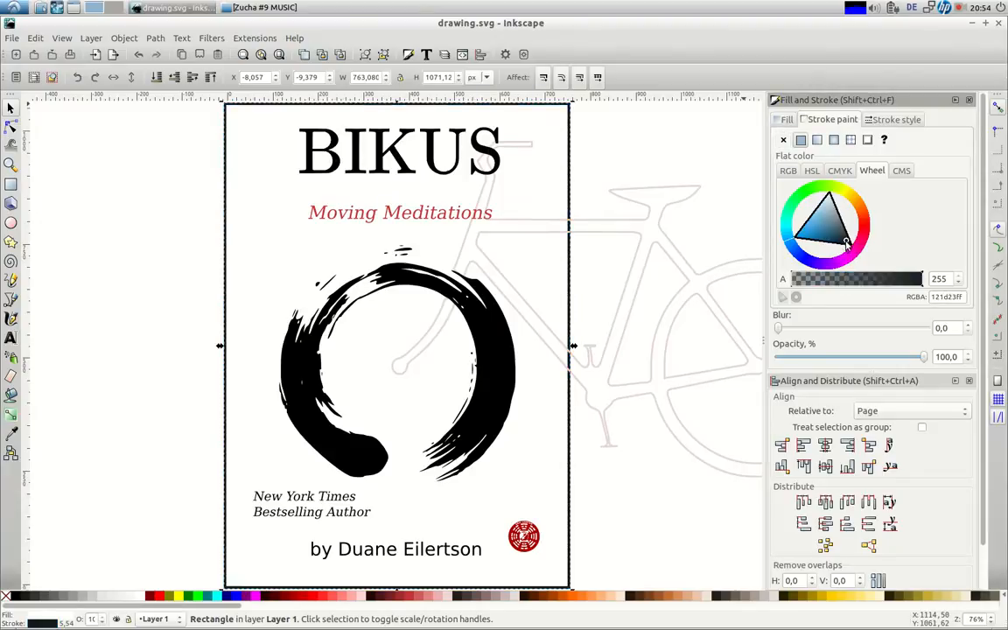
left_click_drag(845, 245, 860, 252)
left_click(883, 124)
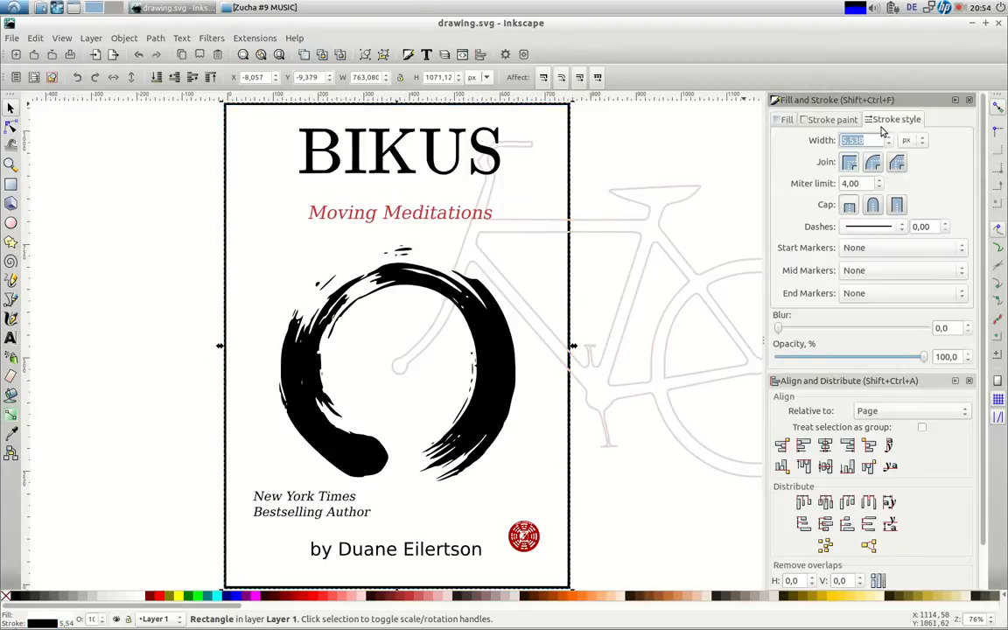
type("3")
key("Tab")
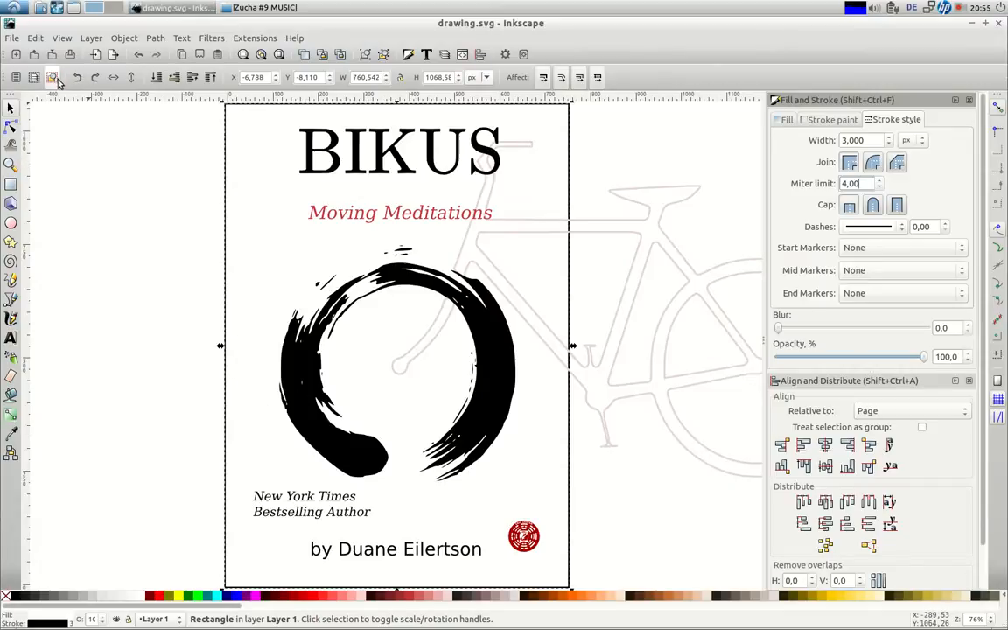
left_click(524, 536)
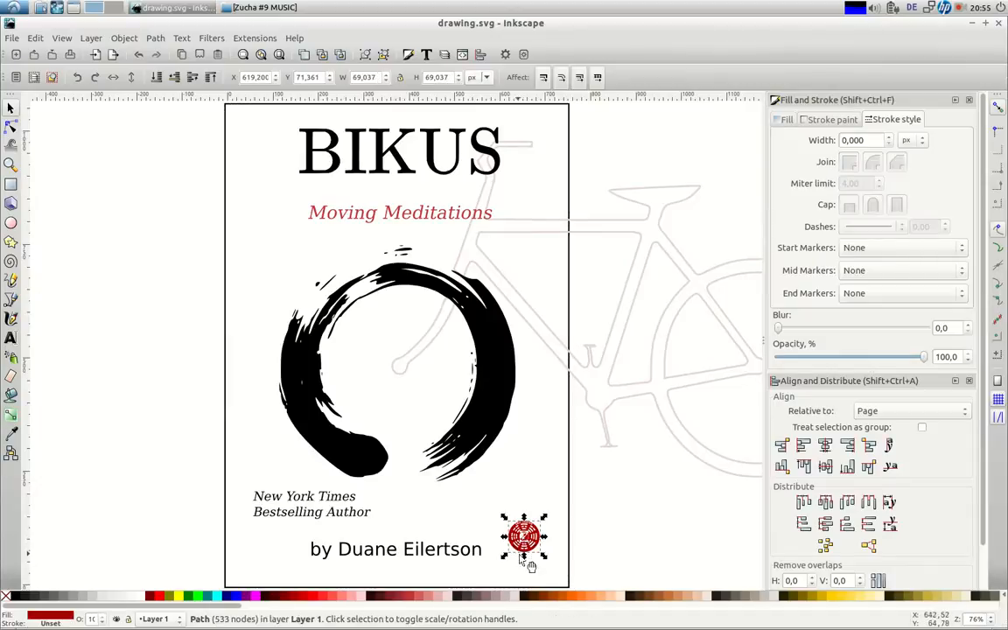
Shrink the red round logo proportionally to about 67% of its size
key("ctrl")
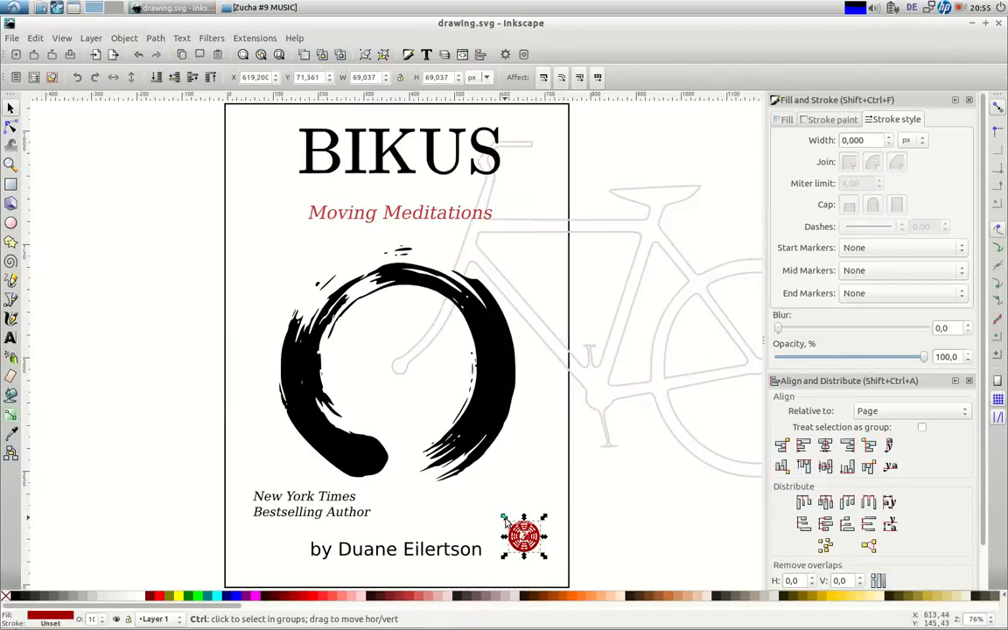
mouse_move(502, 517)
left_mouse_down()
mouse_move(534, 550)
mouse_move(502, 514)
left_mouse_up()
left_click(619, 540)
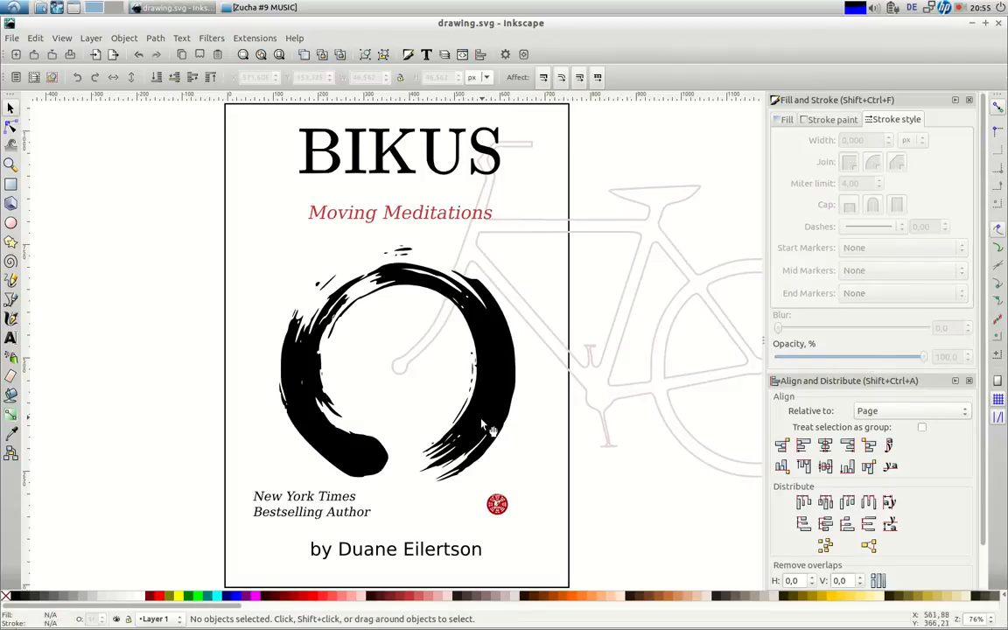
left_click(563, 484)
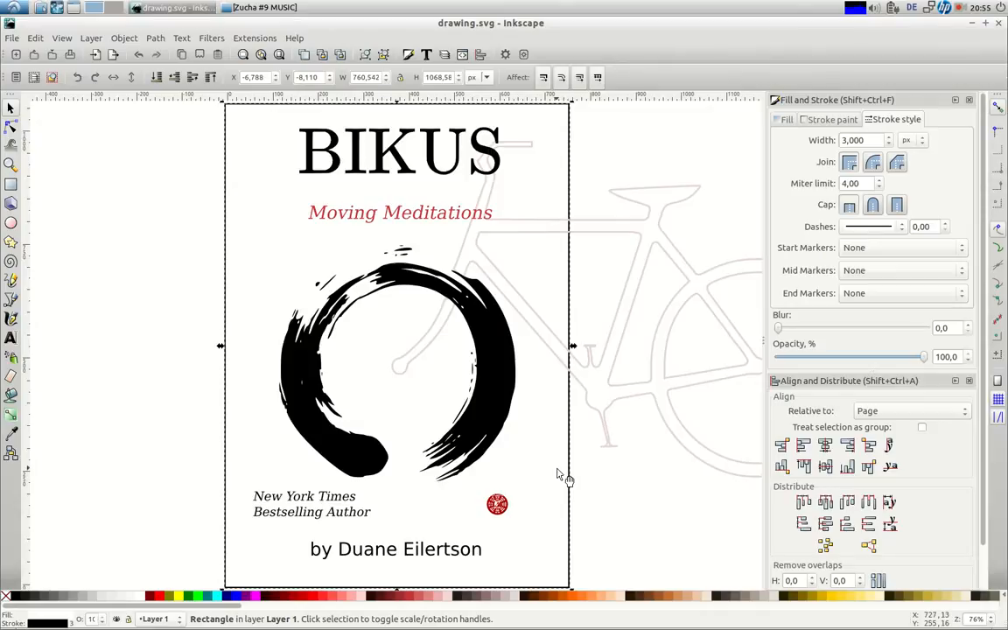
Set the bitmap export area to the selected border rectangle at 90 dpi
left_click(13, 38)
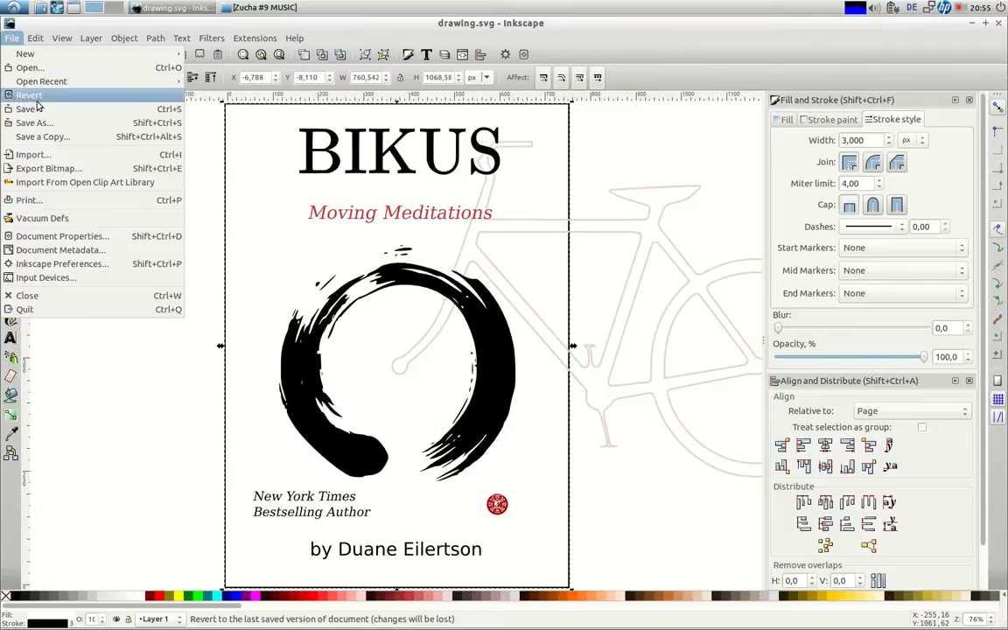
left_click(51, 170)
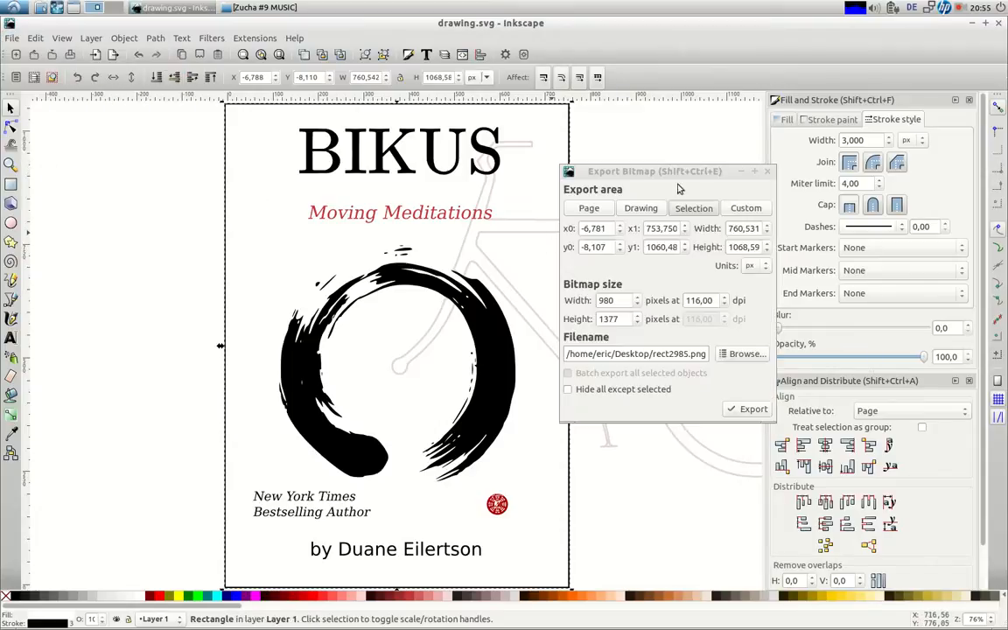
left_click(694, 210)
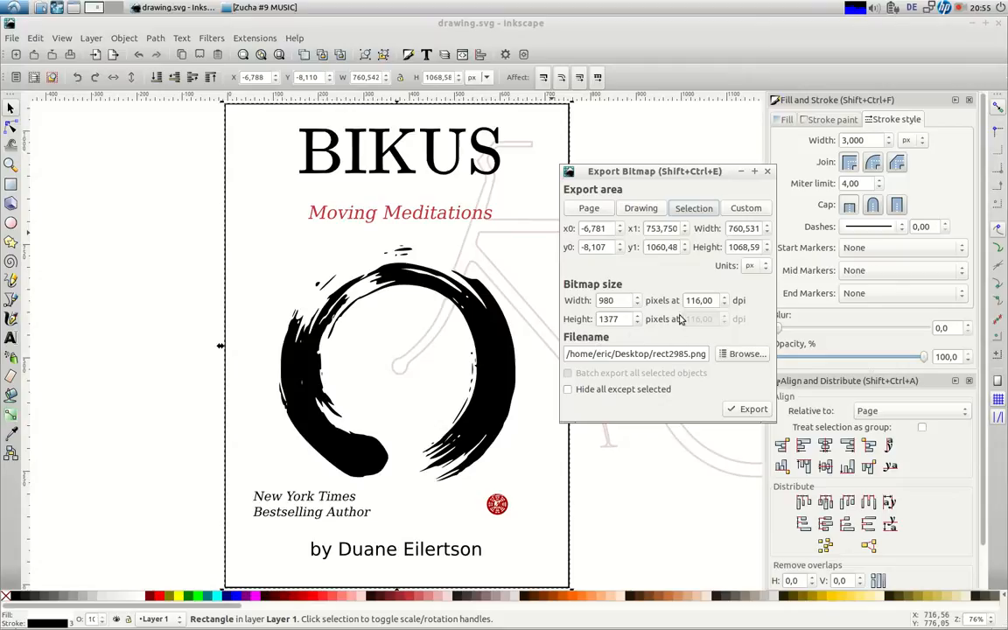
left_click_drag(715, 302, 676, 317)
type("90")
left_click(626, 320)
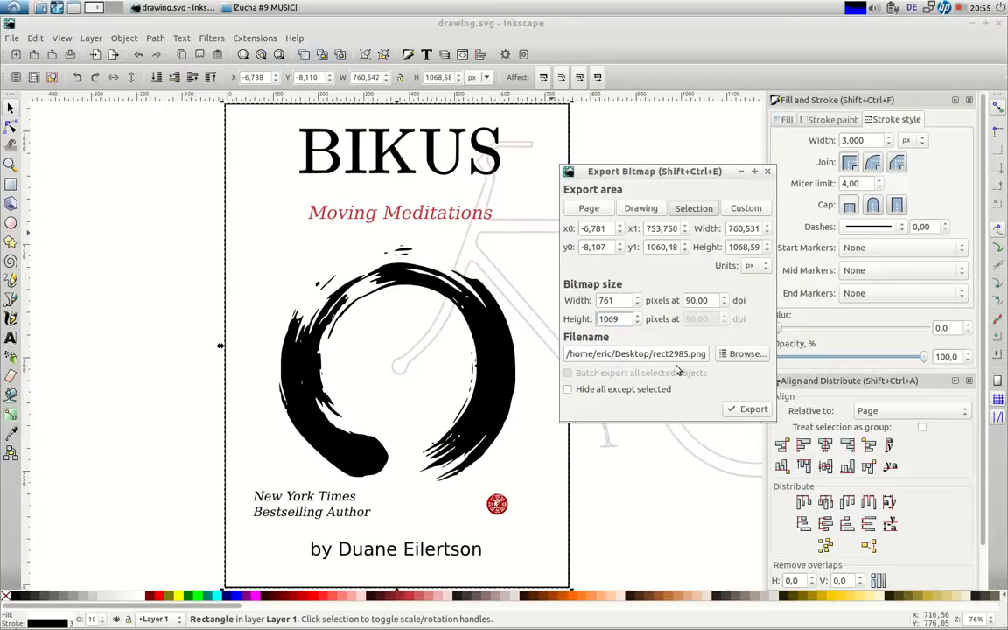
Export the cover as rect2985.png (761 × 1069 px) and show the desktop
left_click(740, 410)
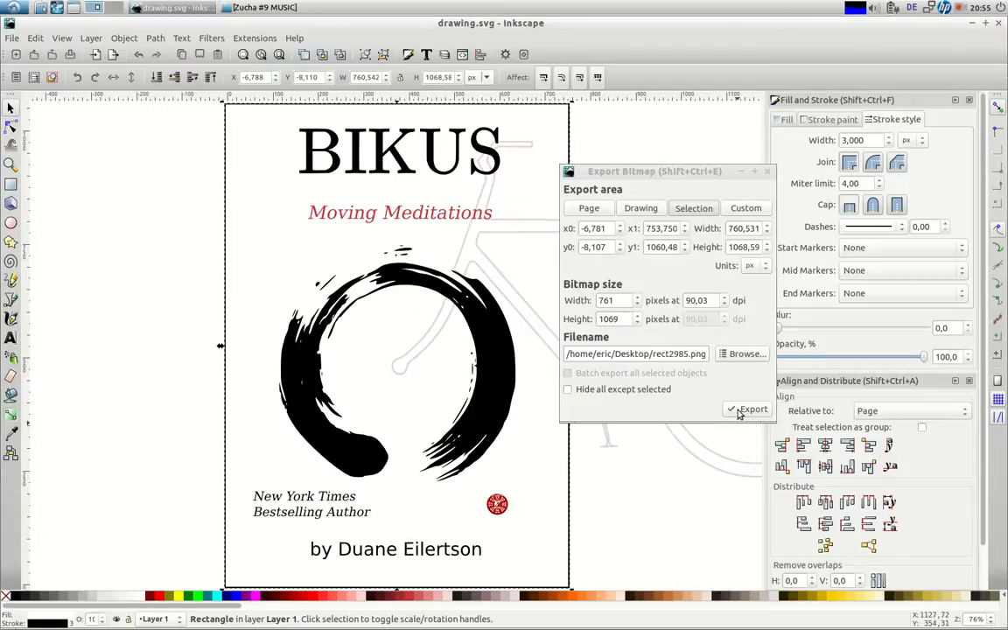
left_click(680, 487)
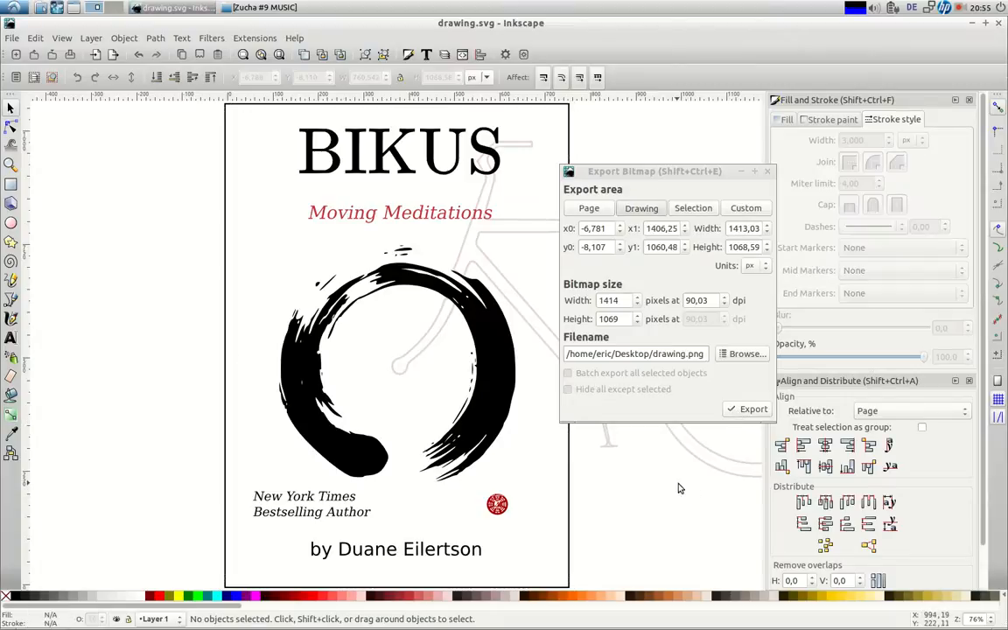
left_click(72, 7)
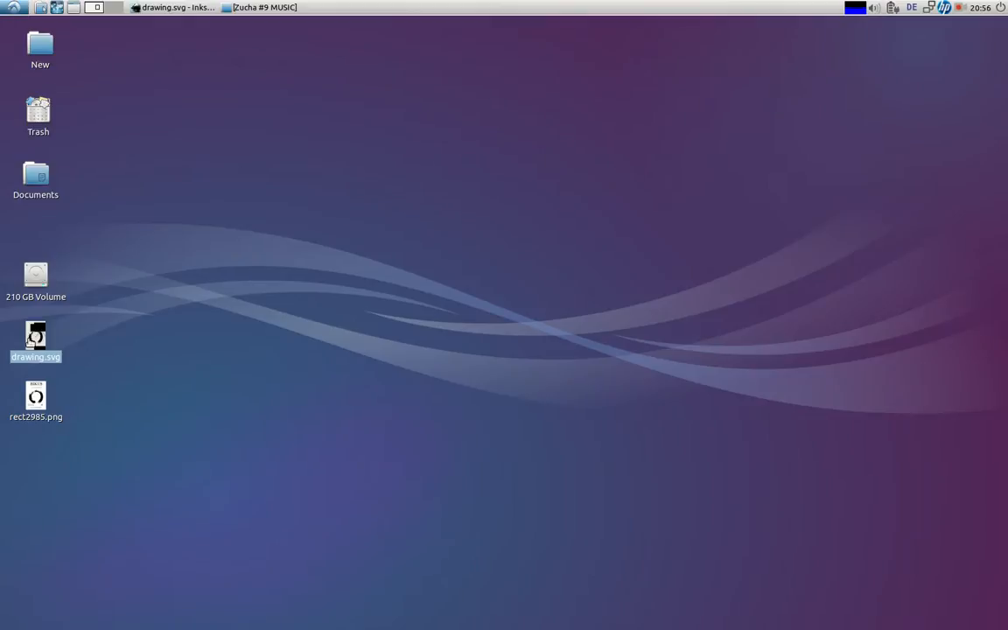
View rect2985.png in an enlarged image viewer window, then return to Inkscape
double_click(32, 401)
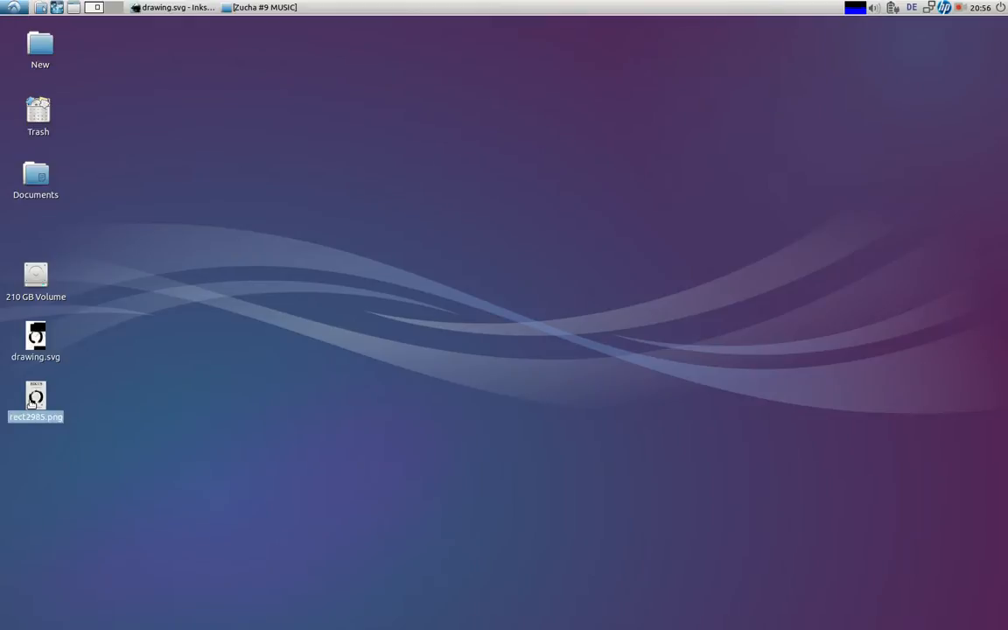
left_click_drag(517, 90, 479, 24)
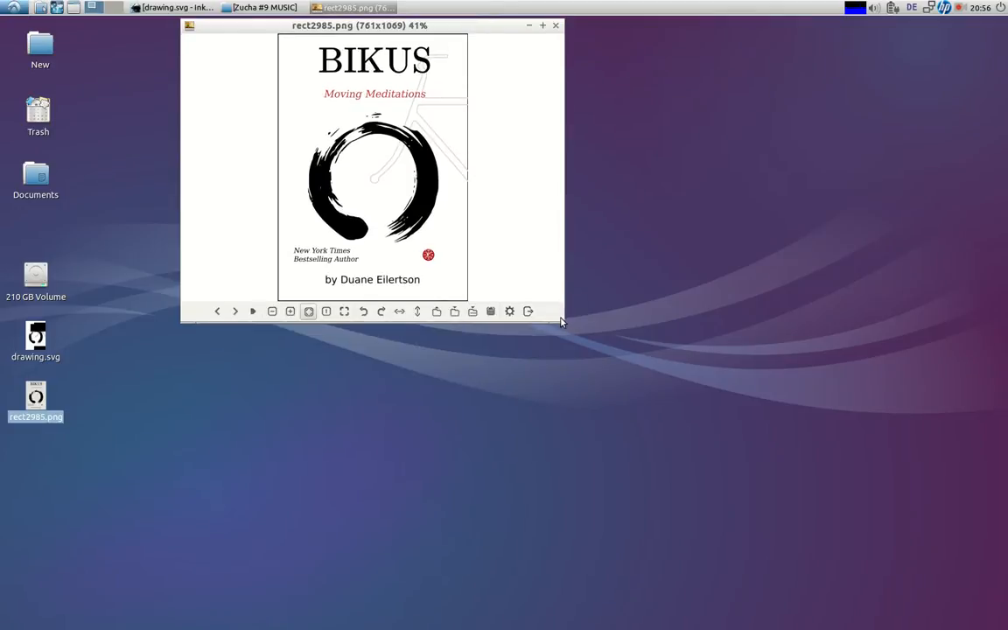
left_click_drag(555, 317, 787, 623)
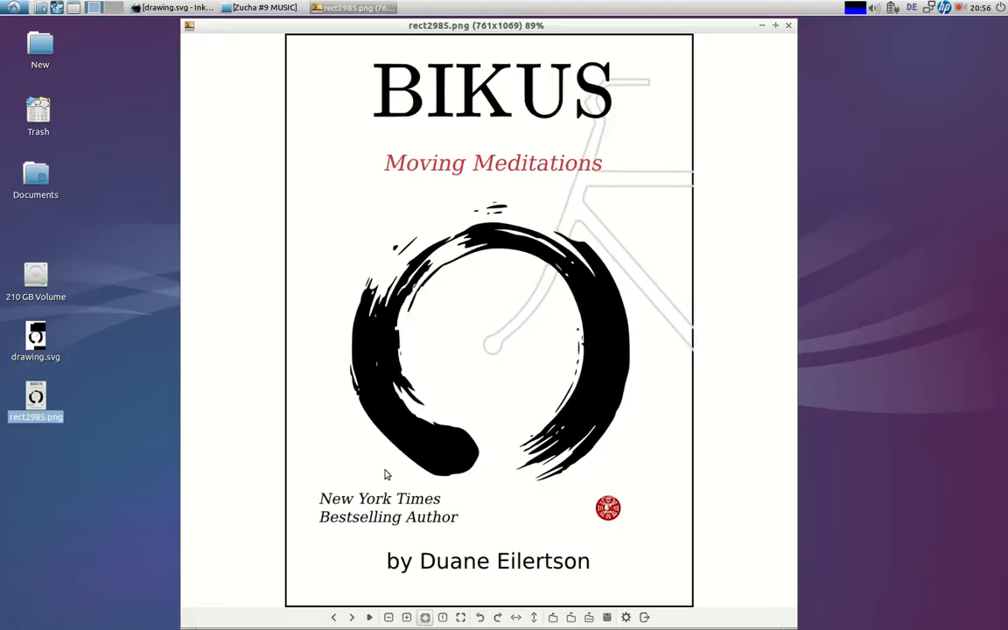
left_click(44, 348)
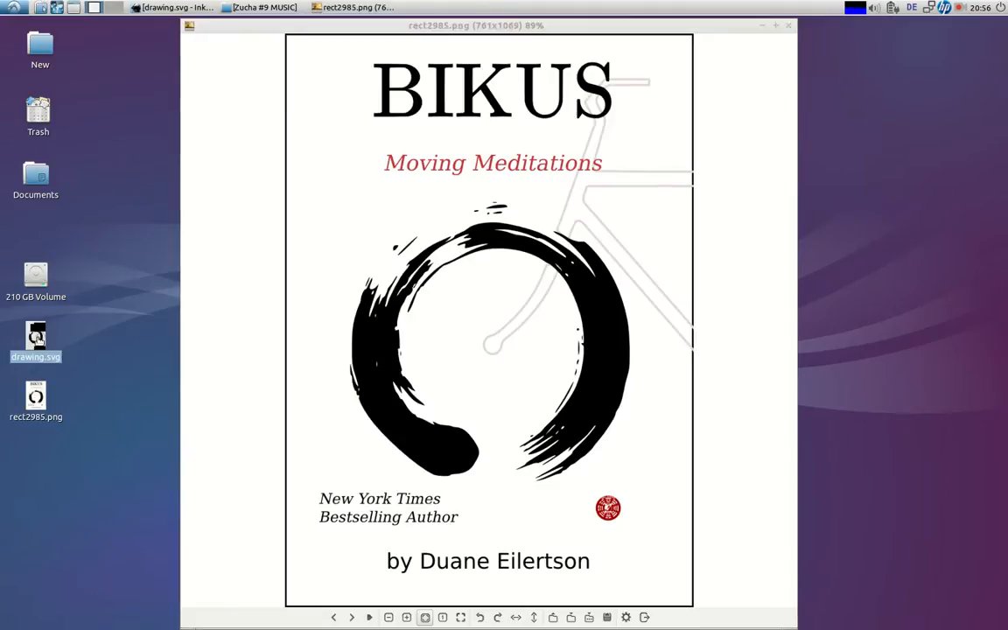
left_click(214, 9)
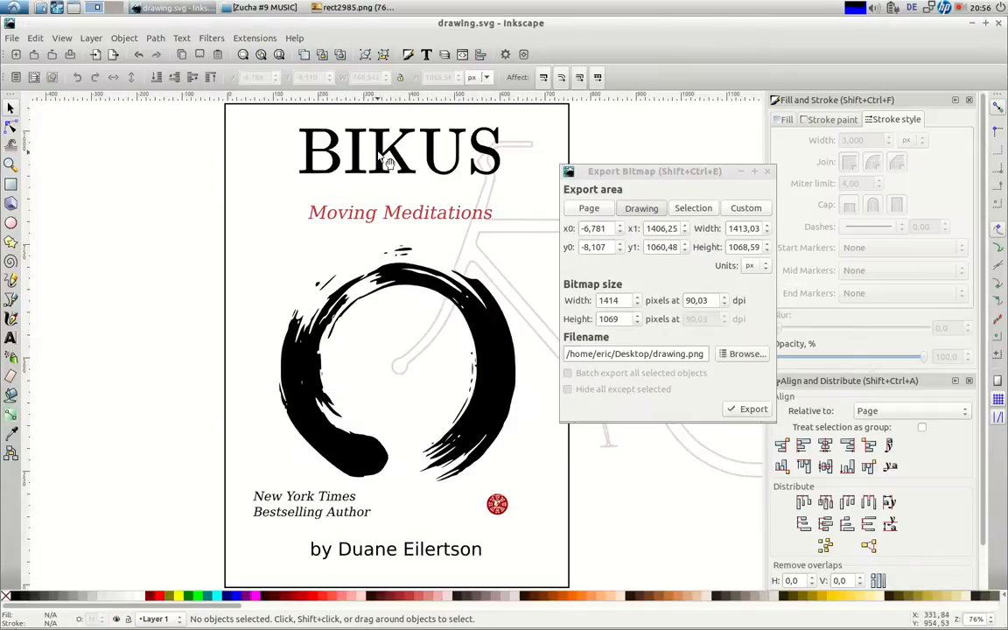
Select the BIKUS title and close the bitmap export settings
left_click(341, 150)
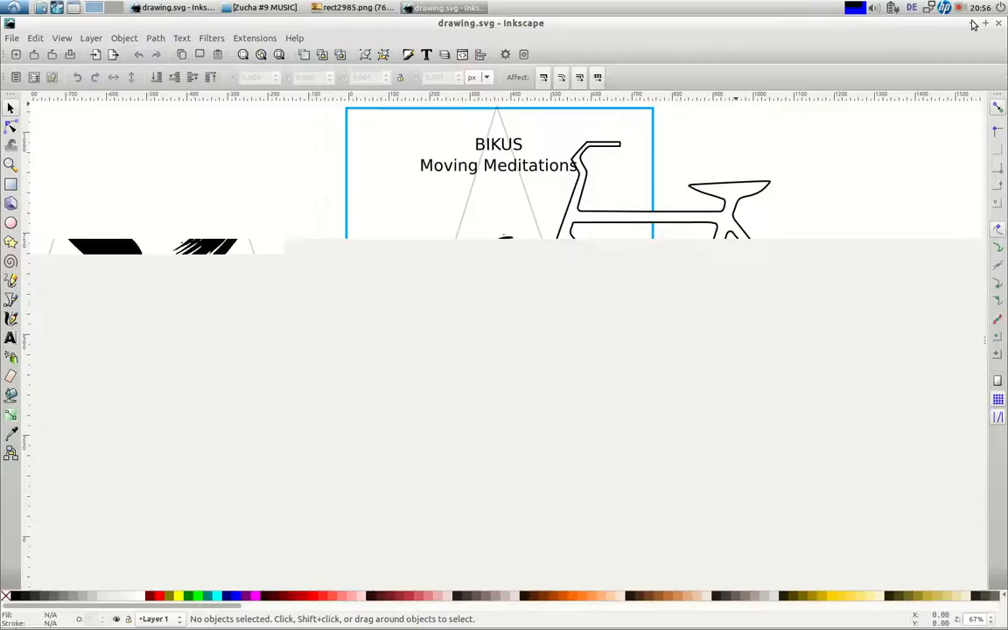
left_click(970, 22)
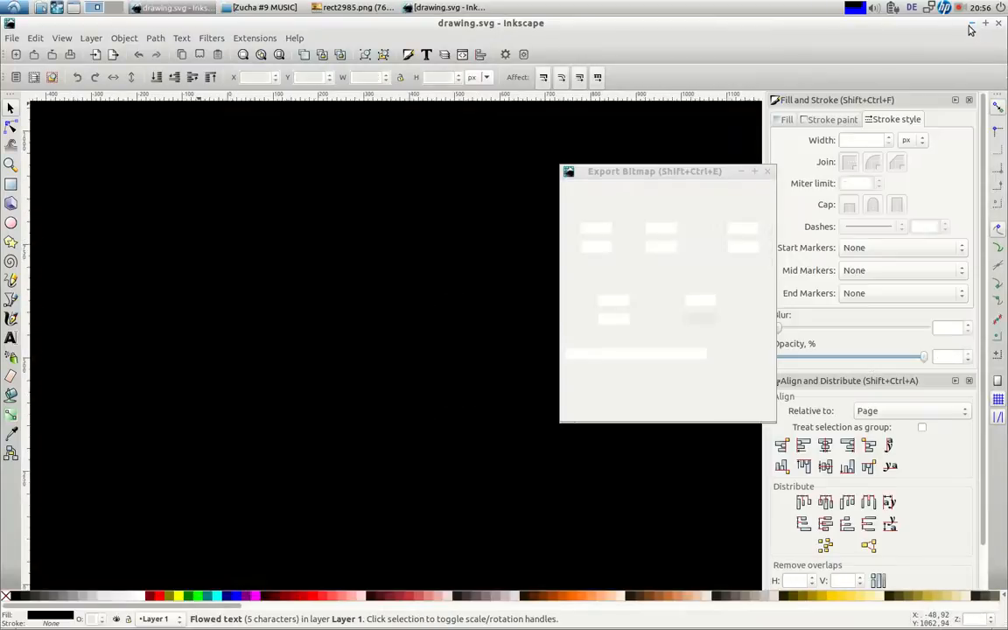
left_click(767, 171)
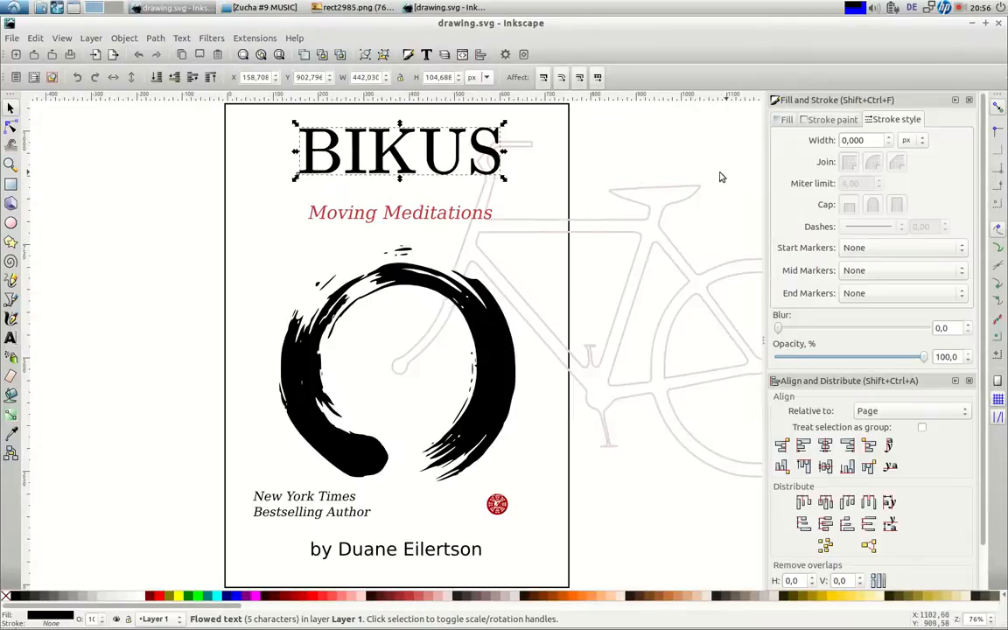
Apply a Drop Shadow filter (2 px blur, 50% opacity, 4 px offsets) to BIKUS
left_click(209, 39)
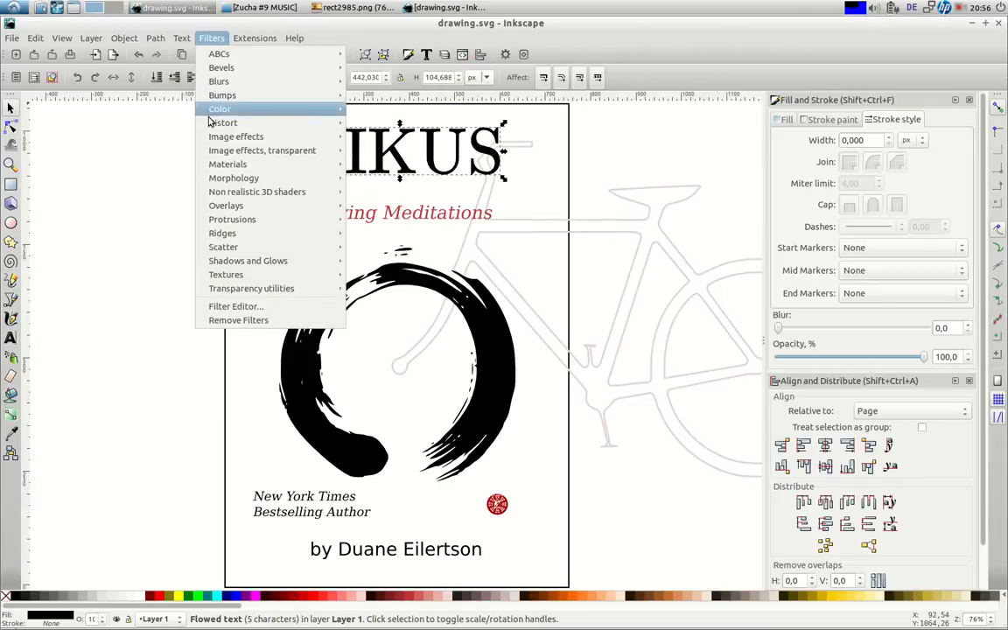
mouse_move(218, 261)
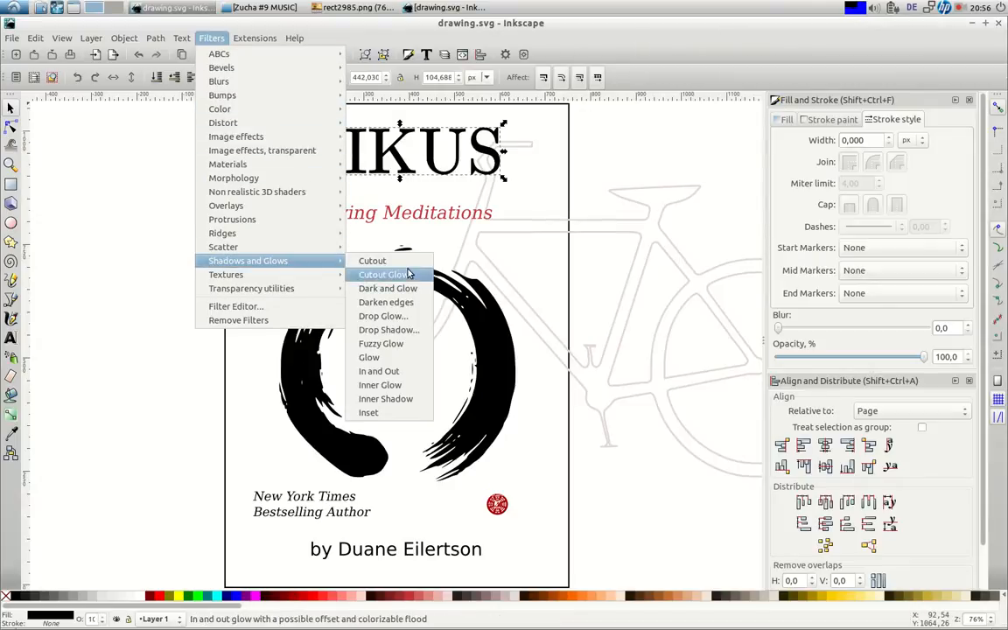
left_click(401, 330)
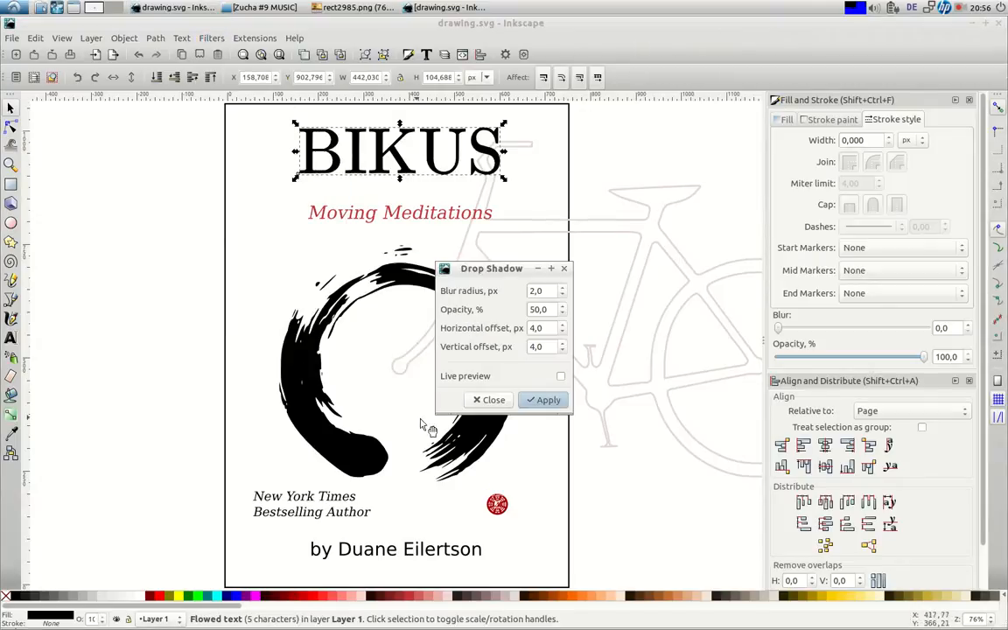
left_click(545, 400)
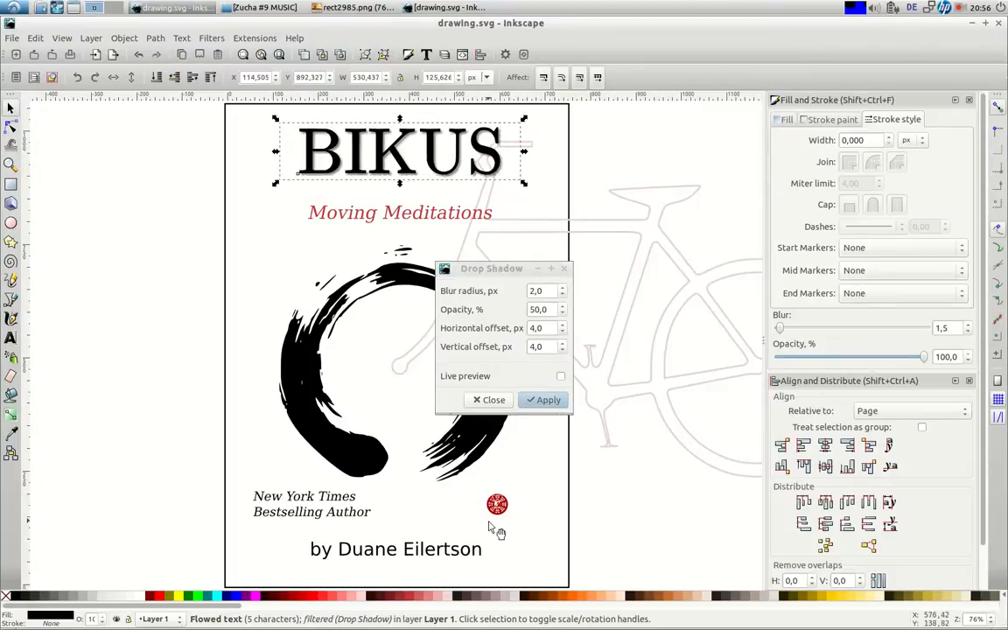
left_click(489, 399)
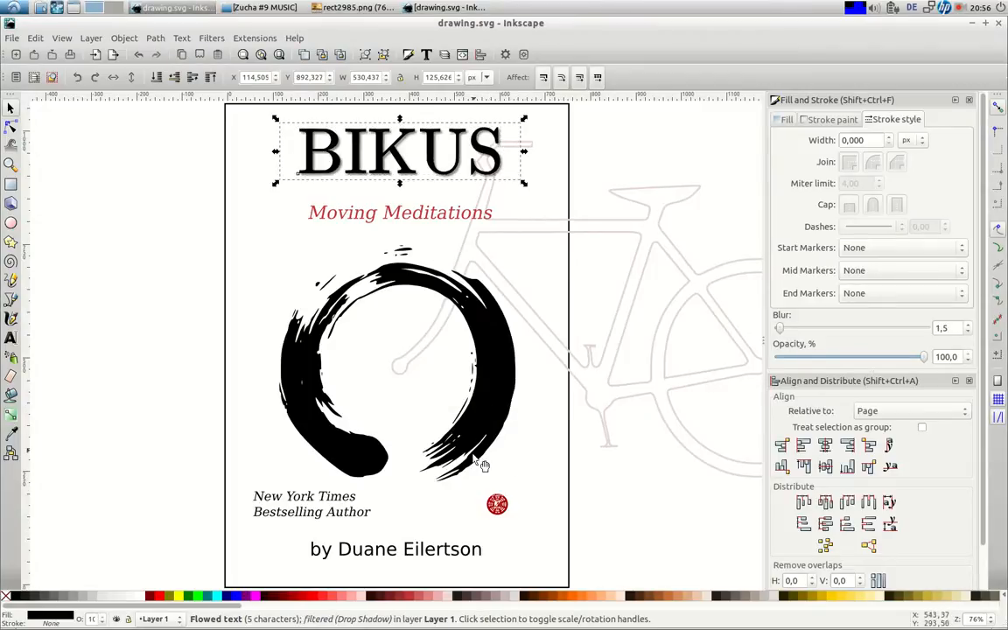
left_click(227, 462)
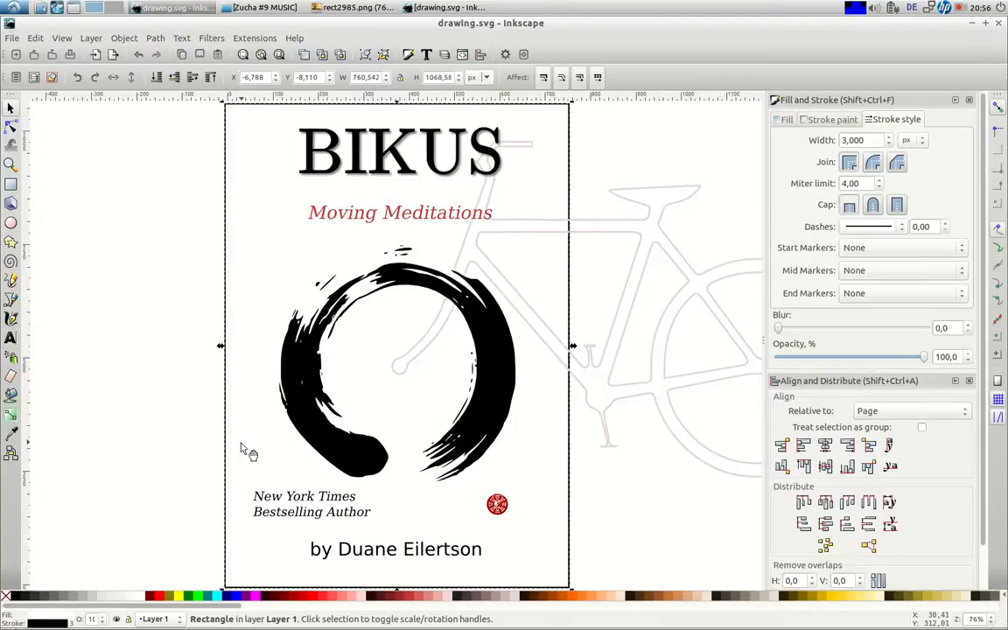
Change the export file name to rect985.png and save drawing.svg
key("ctrl")
key("ctrl+shift+e")
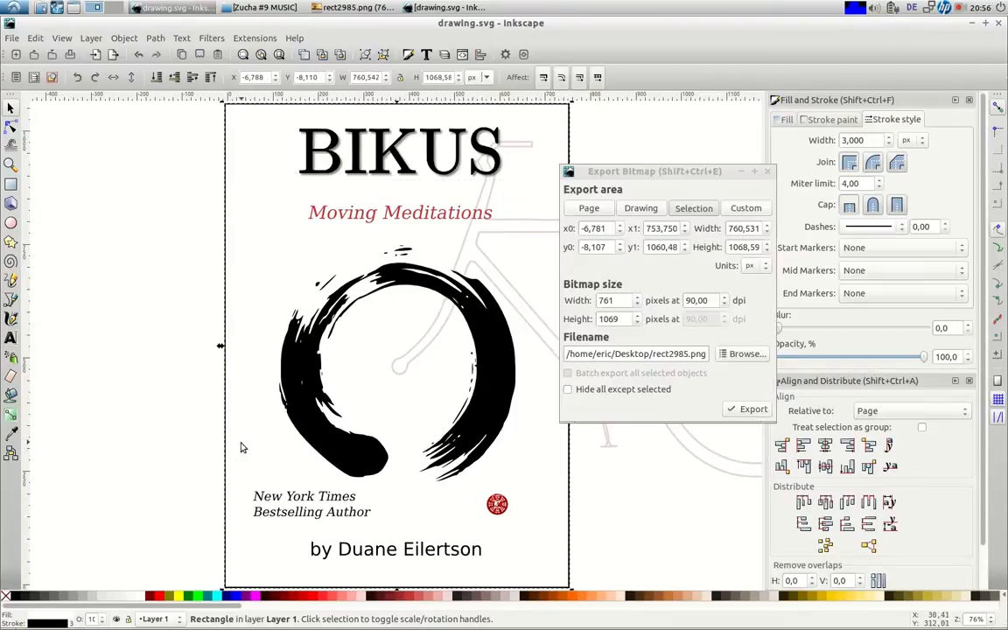
left_click(673, 354)
key("BackSpace")
left_click(767, 171)
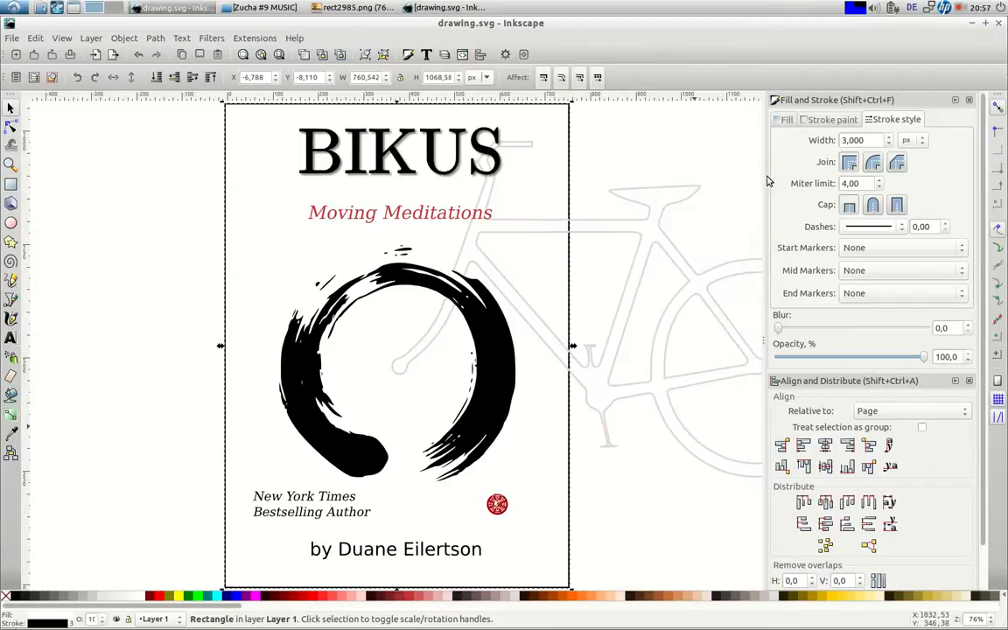
key("ctrl")
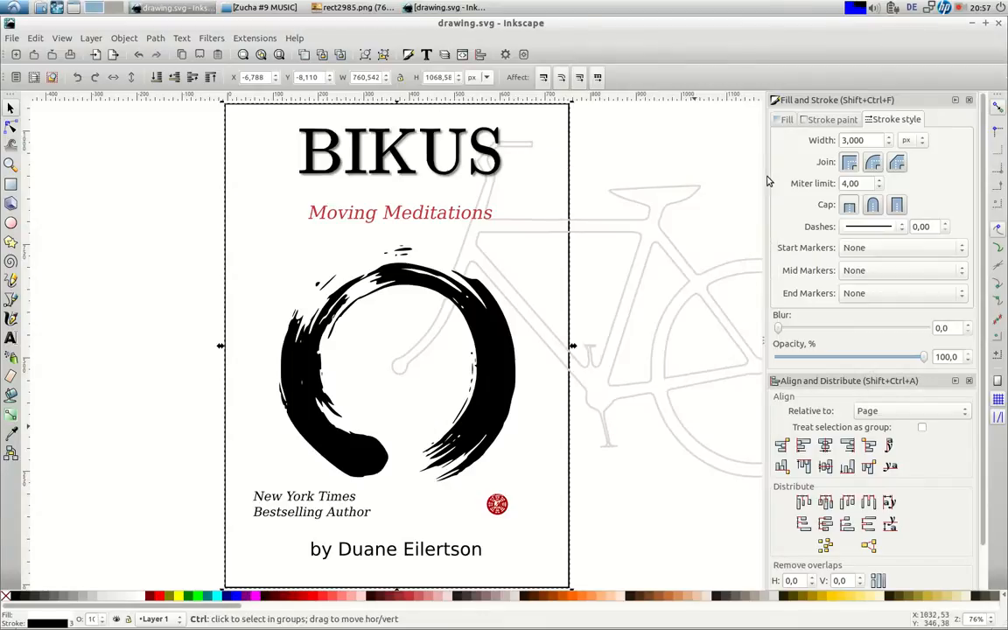
key("ctrl+s")
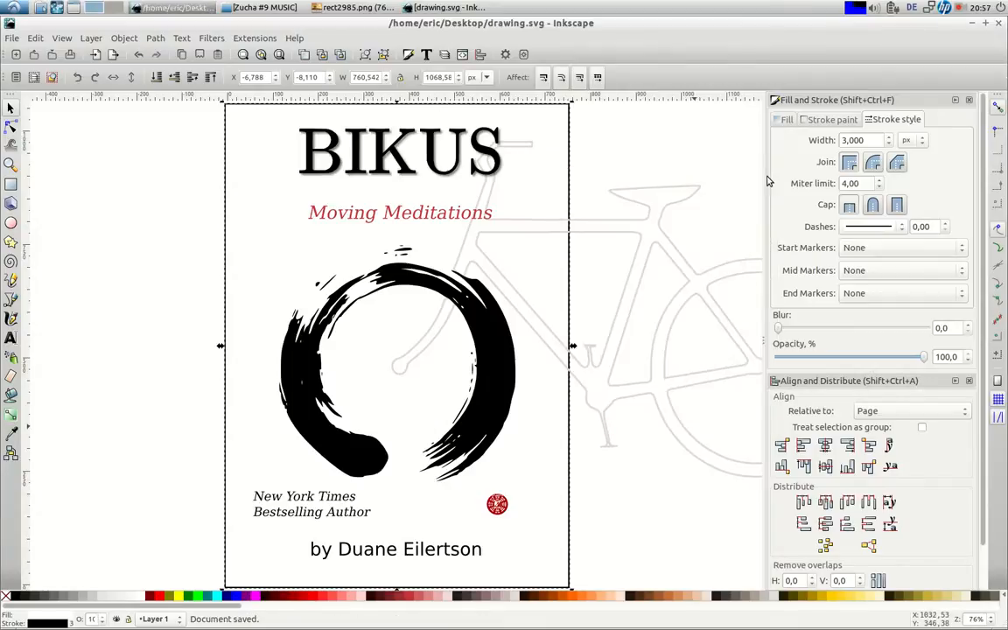
Flip between neighbouring images and rect2985.png in the viewer, then close it
left_click(1000, 25)
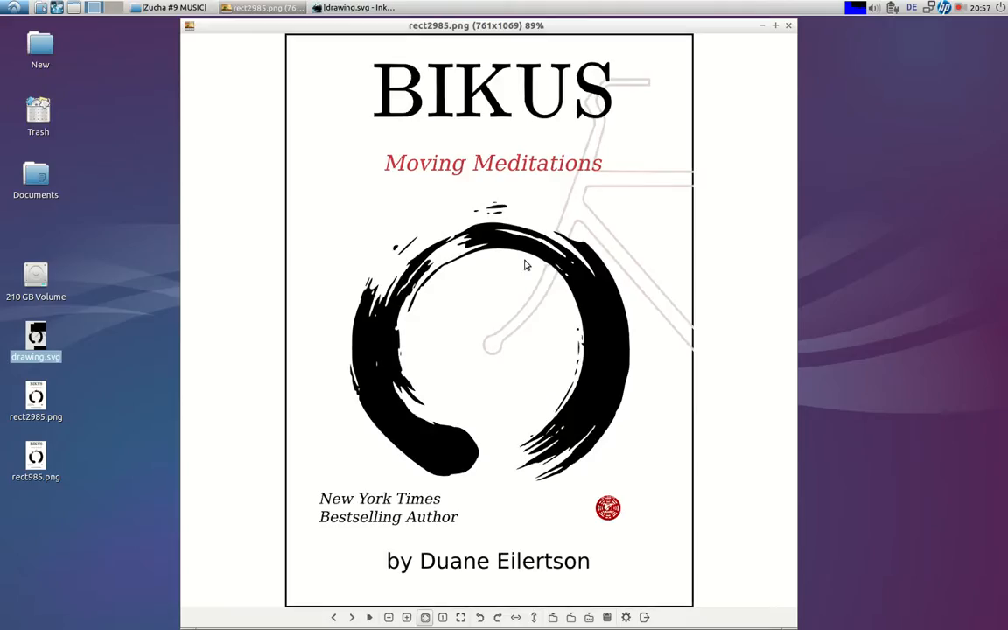
key("Left")
key("Right")
key("Left")
key("Right")
left_click(788, 28)
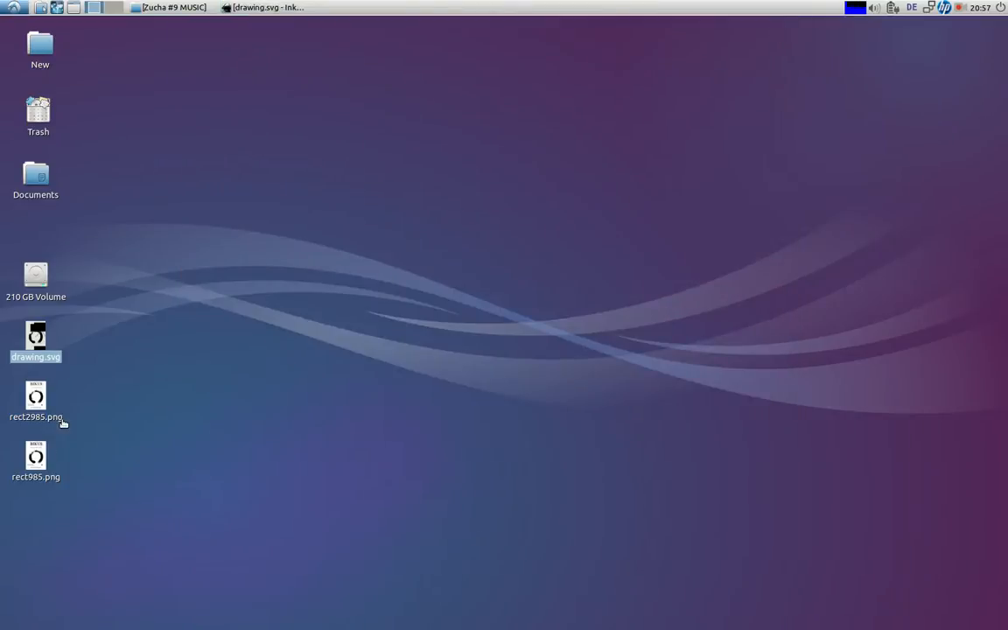
Open rect985.png in an enlarged viewer window to check the drop-shadowed BIKUS title
left_click(37, 462)
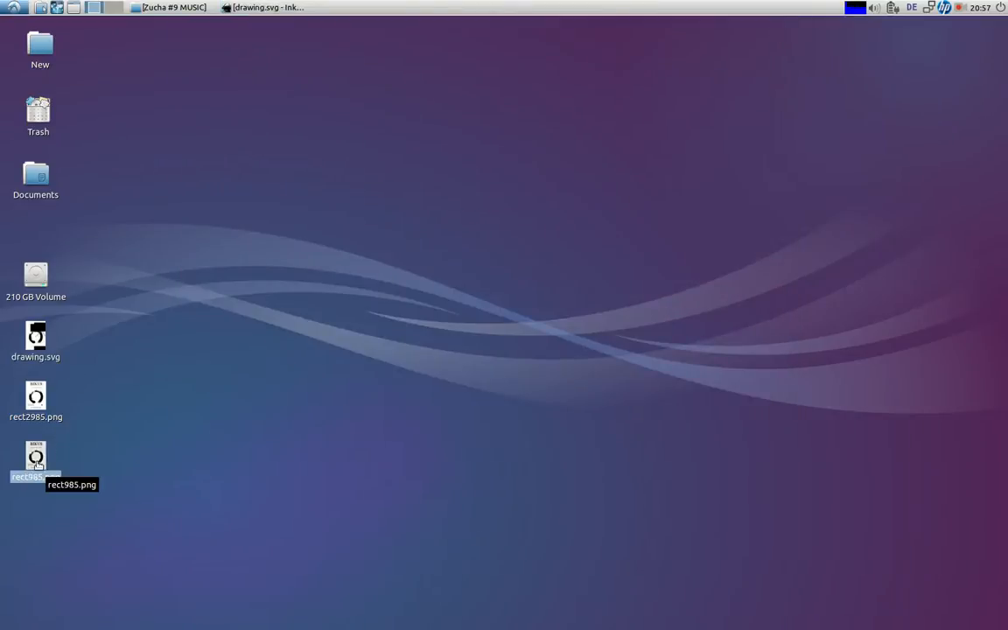
double_click(37, 462)
left_click_drag(623, 165, 547, 26)
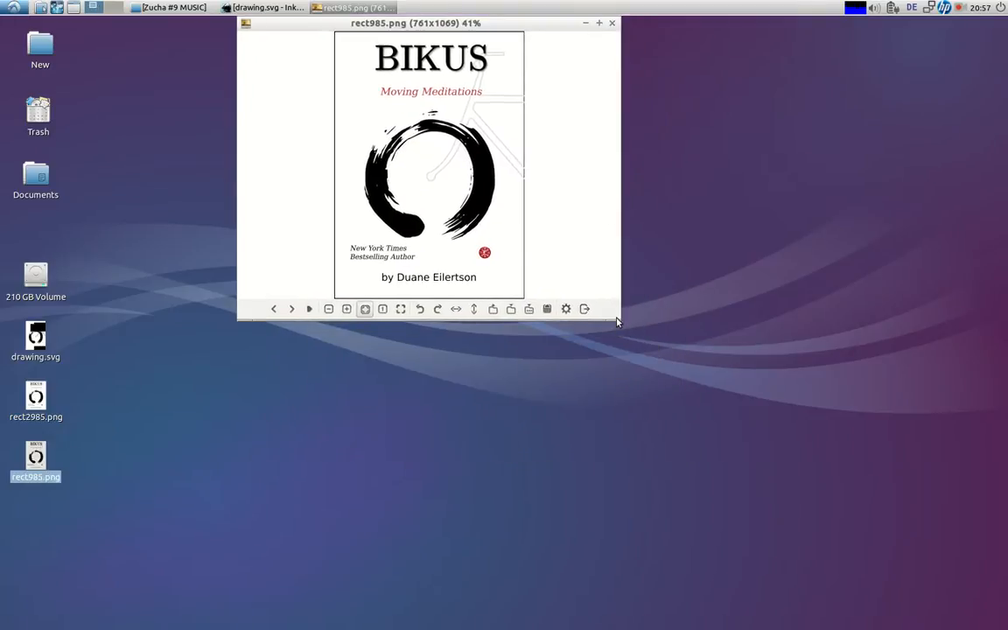
left_click_drag(615, 320, 781, 624)
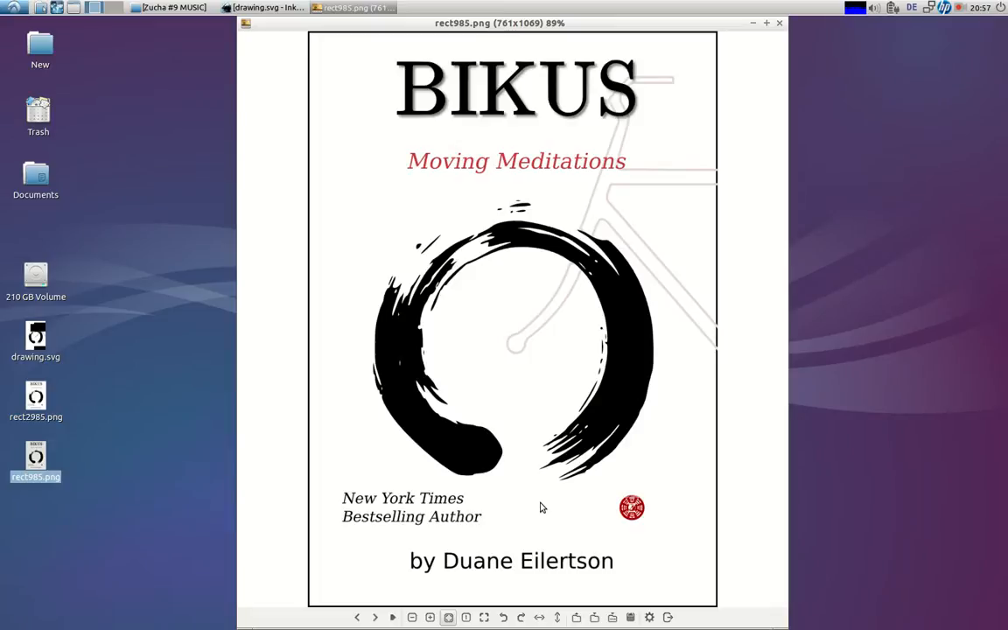
key("Right")
key("Right")
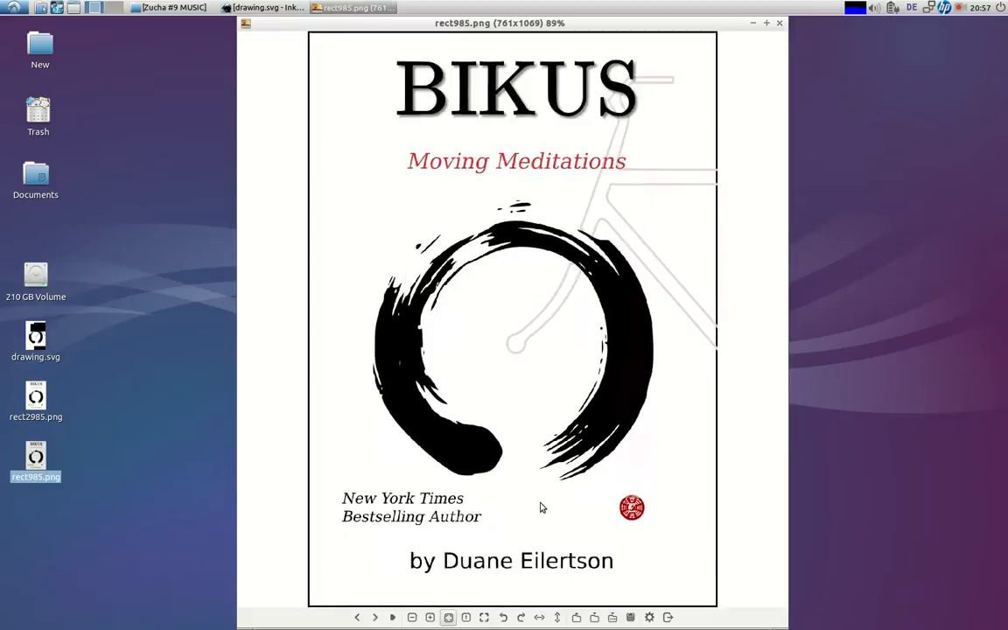
key("Right")
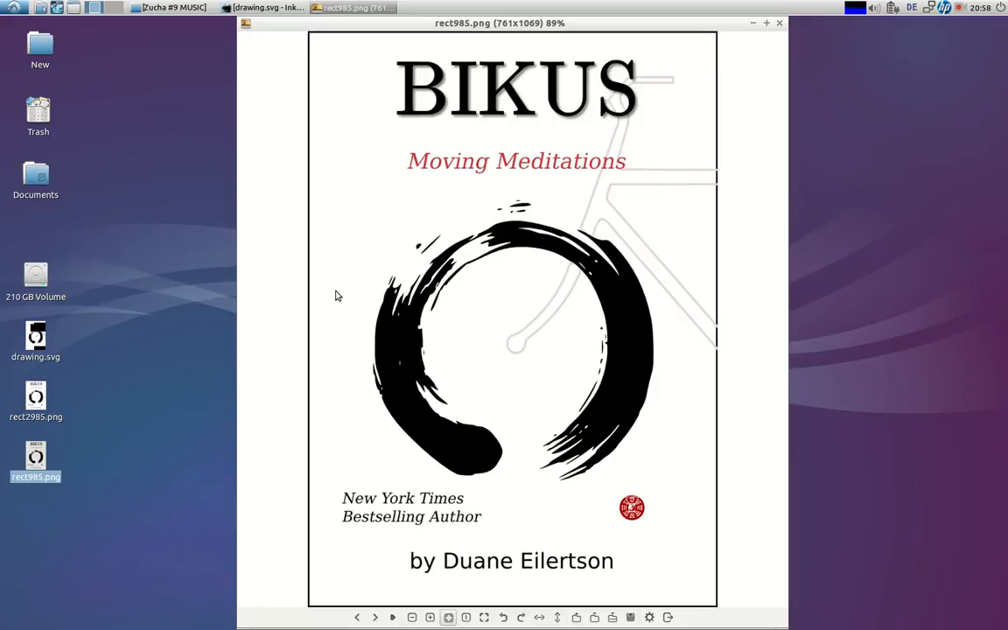
left_click(863, 8)
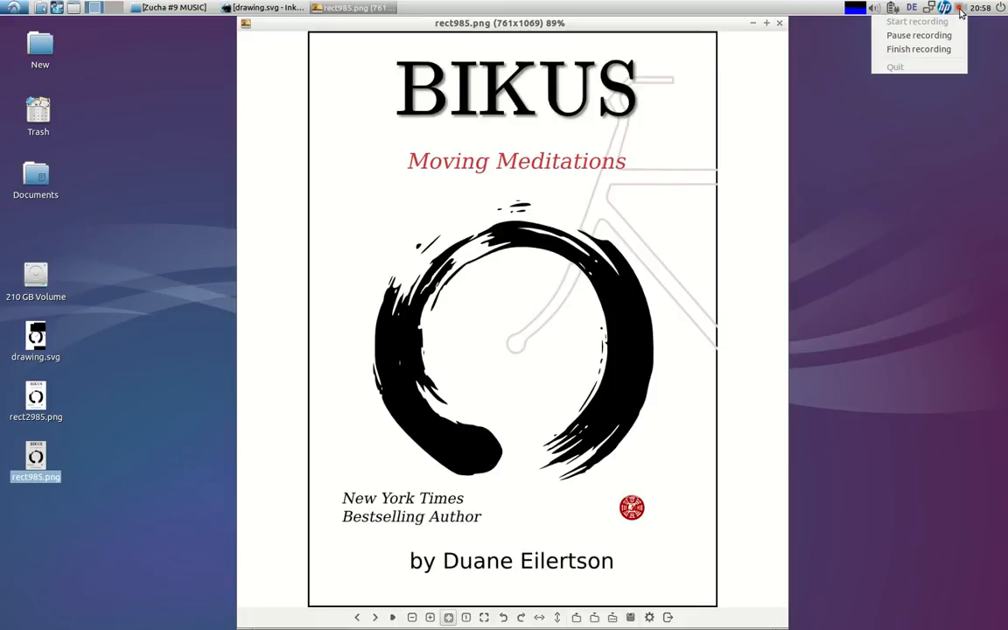